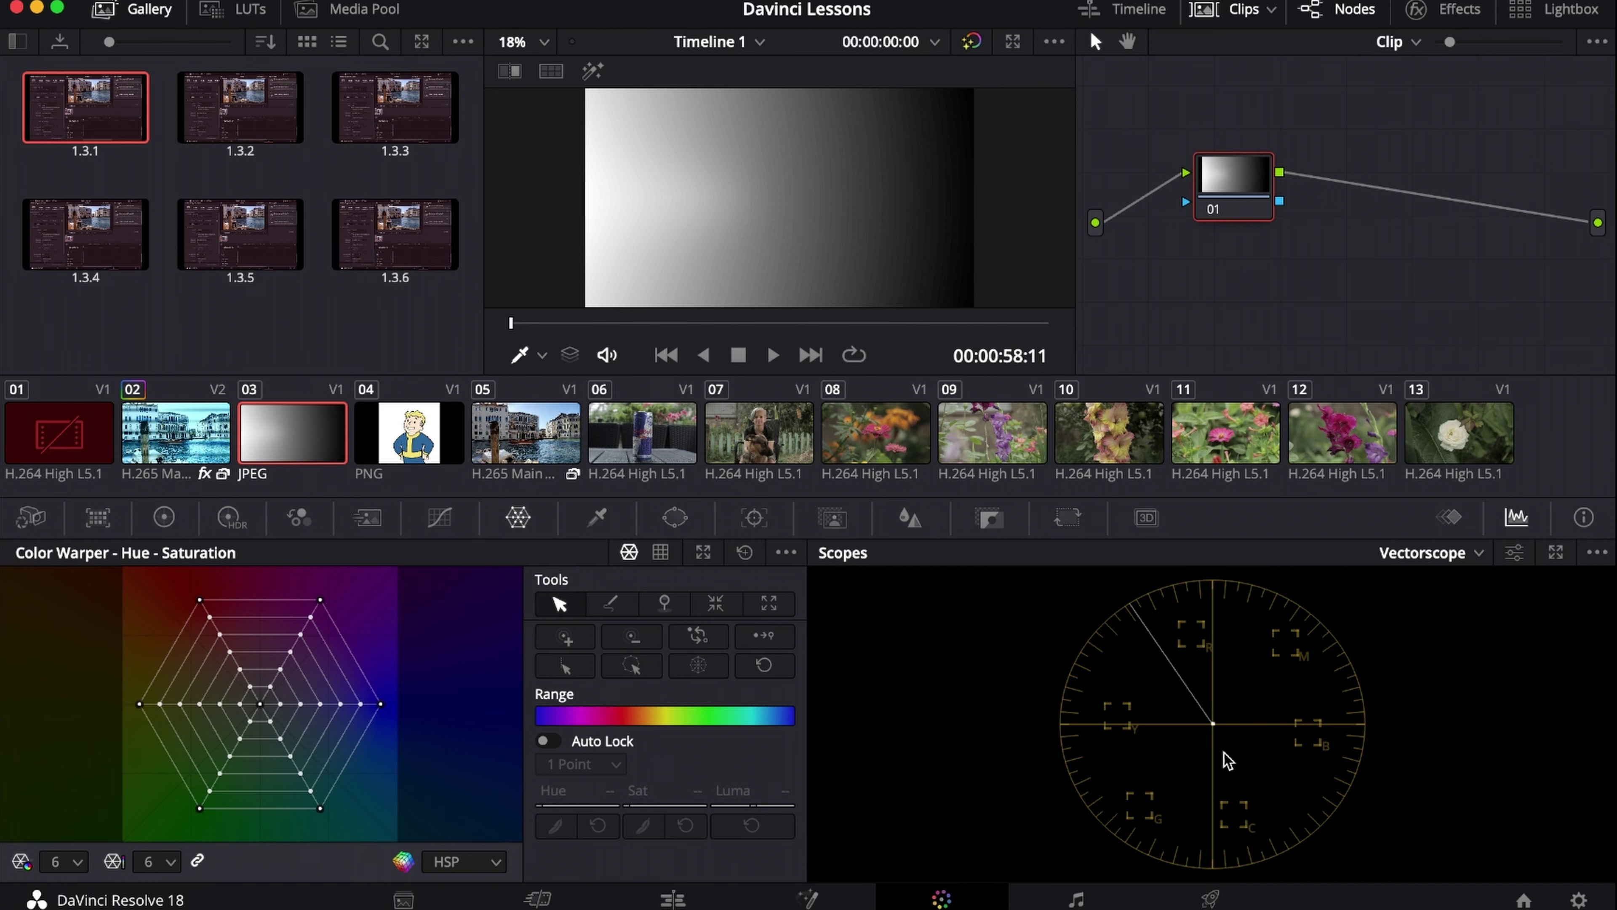
# - Select clip 04 (PNG) in the clip strip to show the Vault Boy cartoon
pyautogui.click(396, 449)
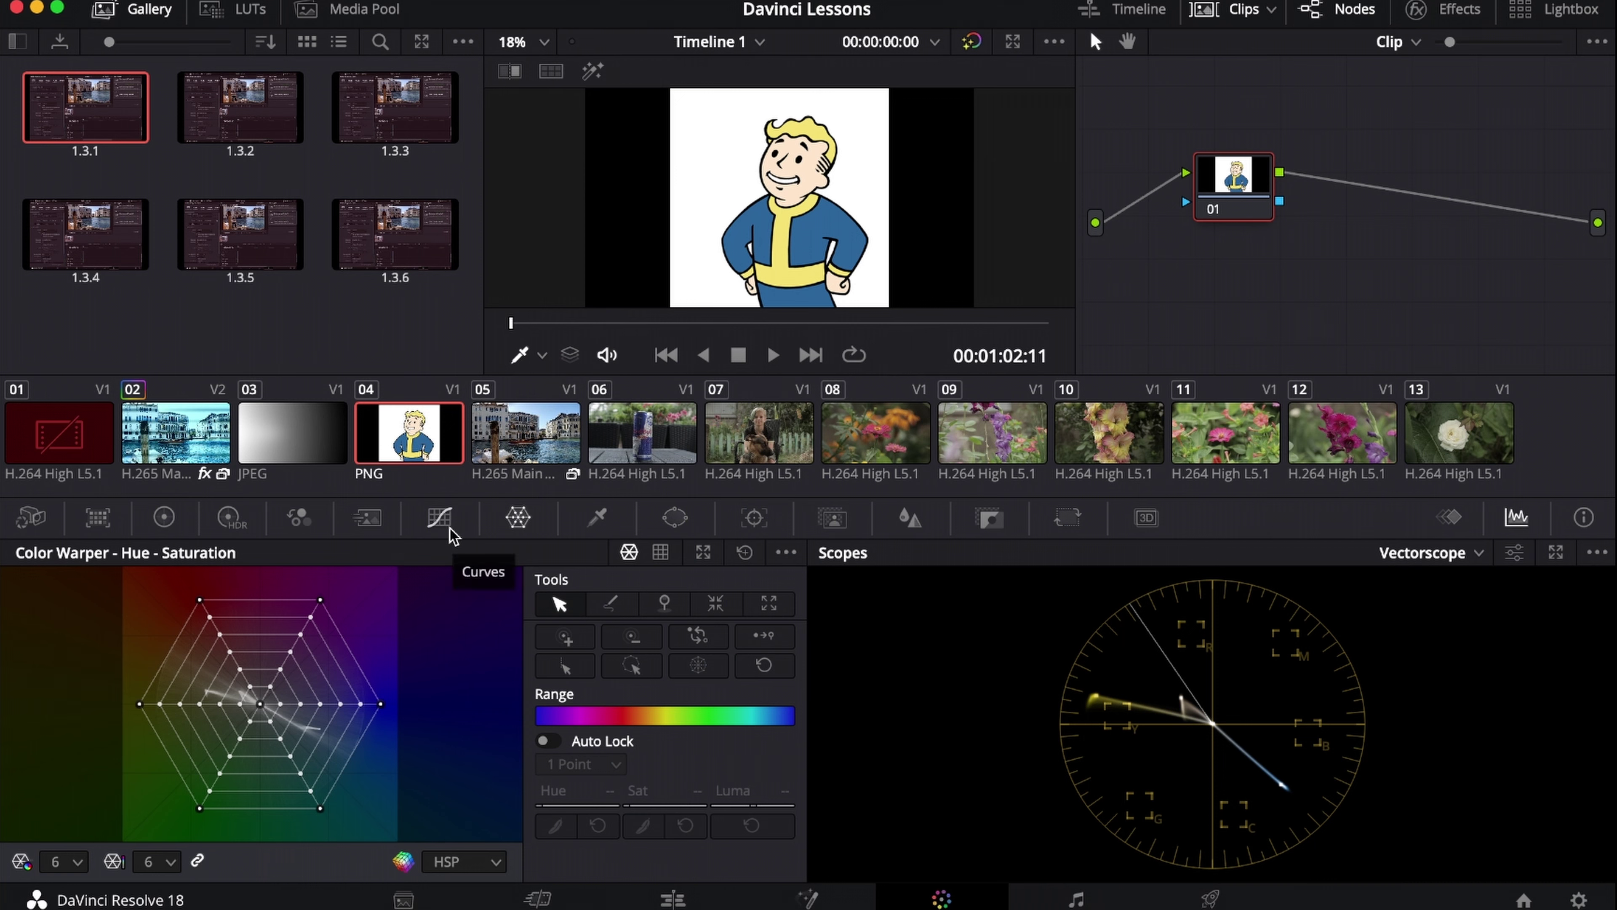
# - Test a Hue vs Hue shift turning the blue suit green, reset it, then show Hue vs Lum
pyautogui.click(439, 517)
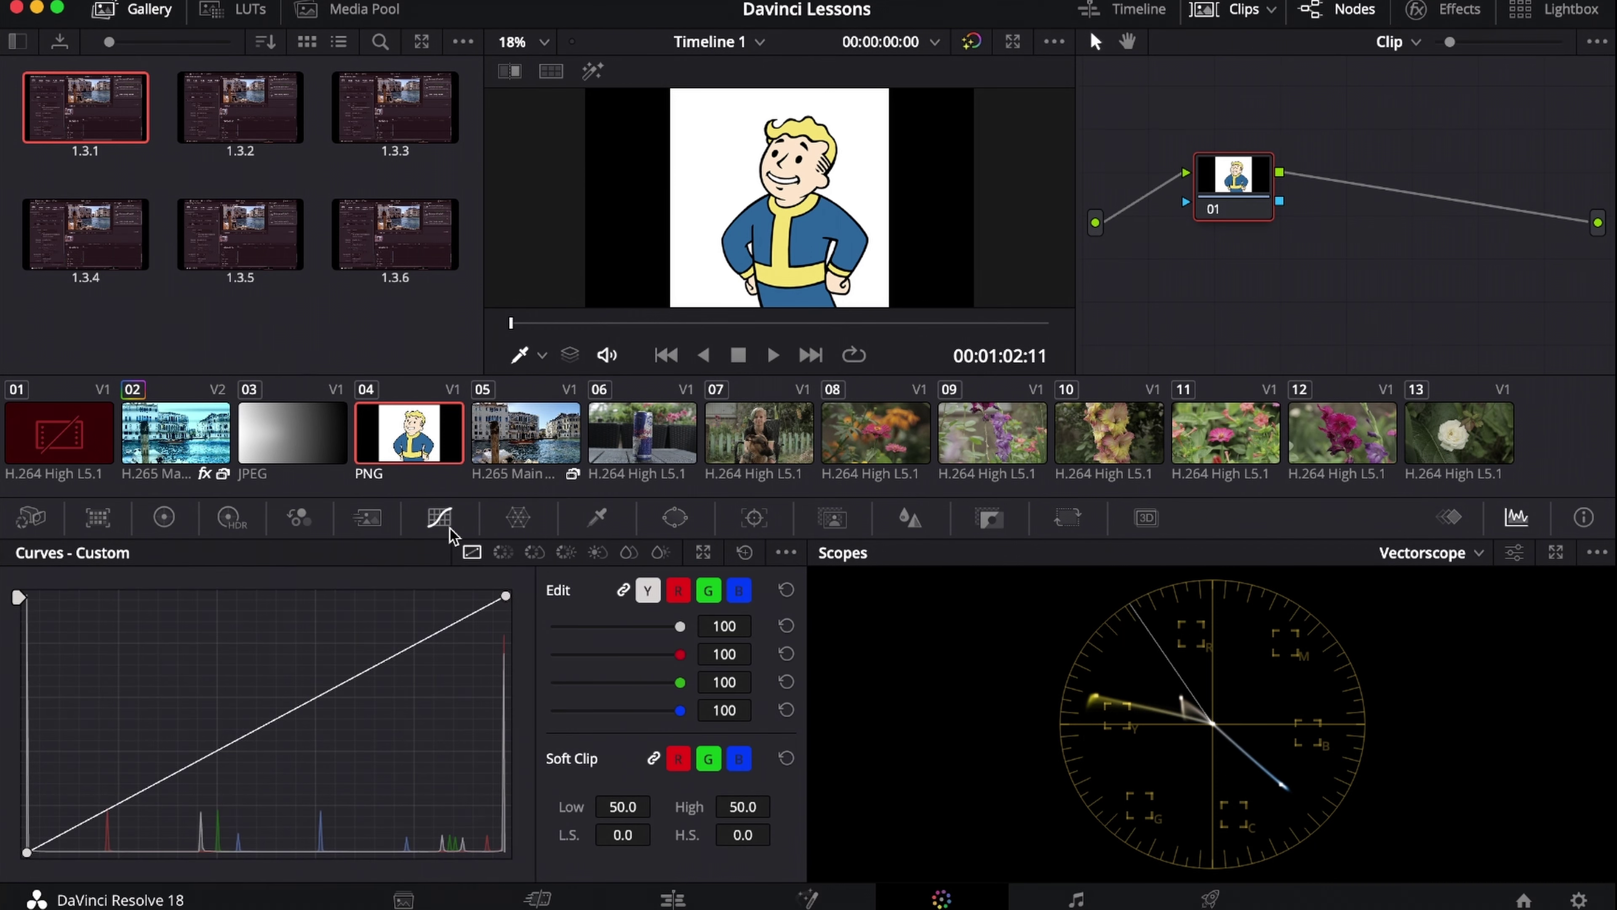
pyautogui.click(502, 553)
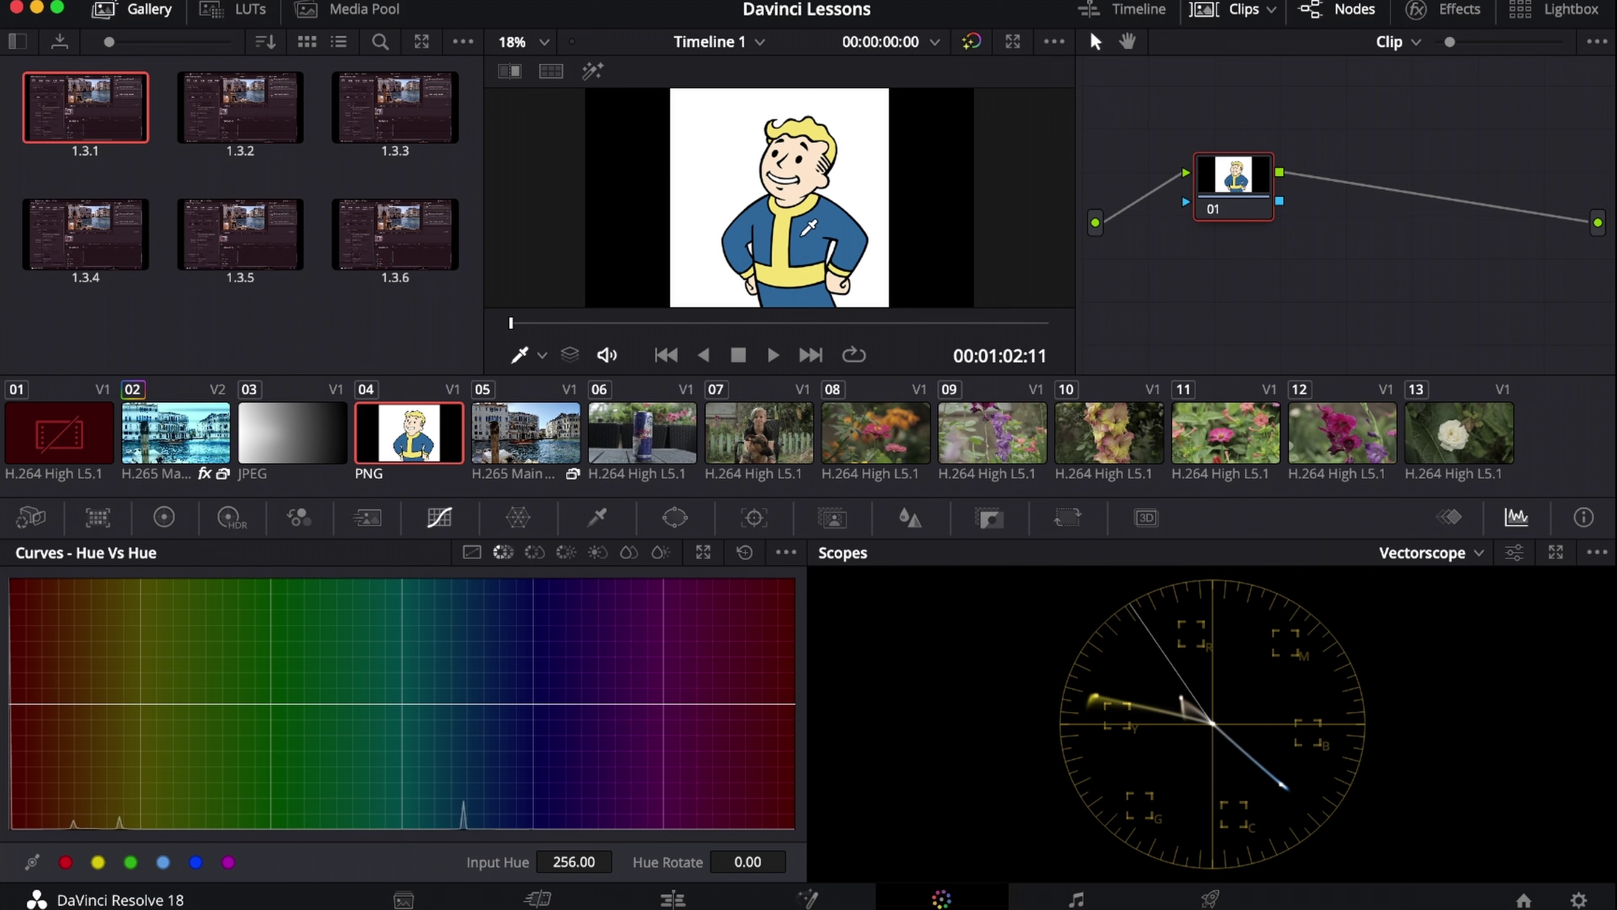
pyautogui.click(807, 233)
pyautogui.moveTo(466, 703); pyautogui.dragTo(469, 642)
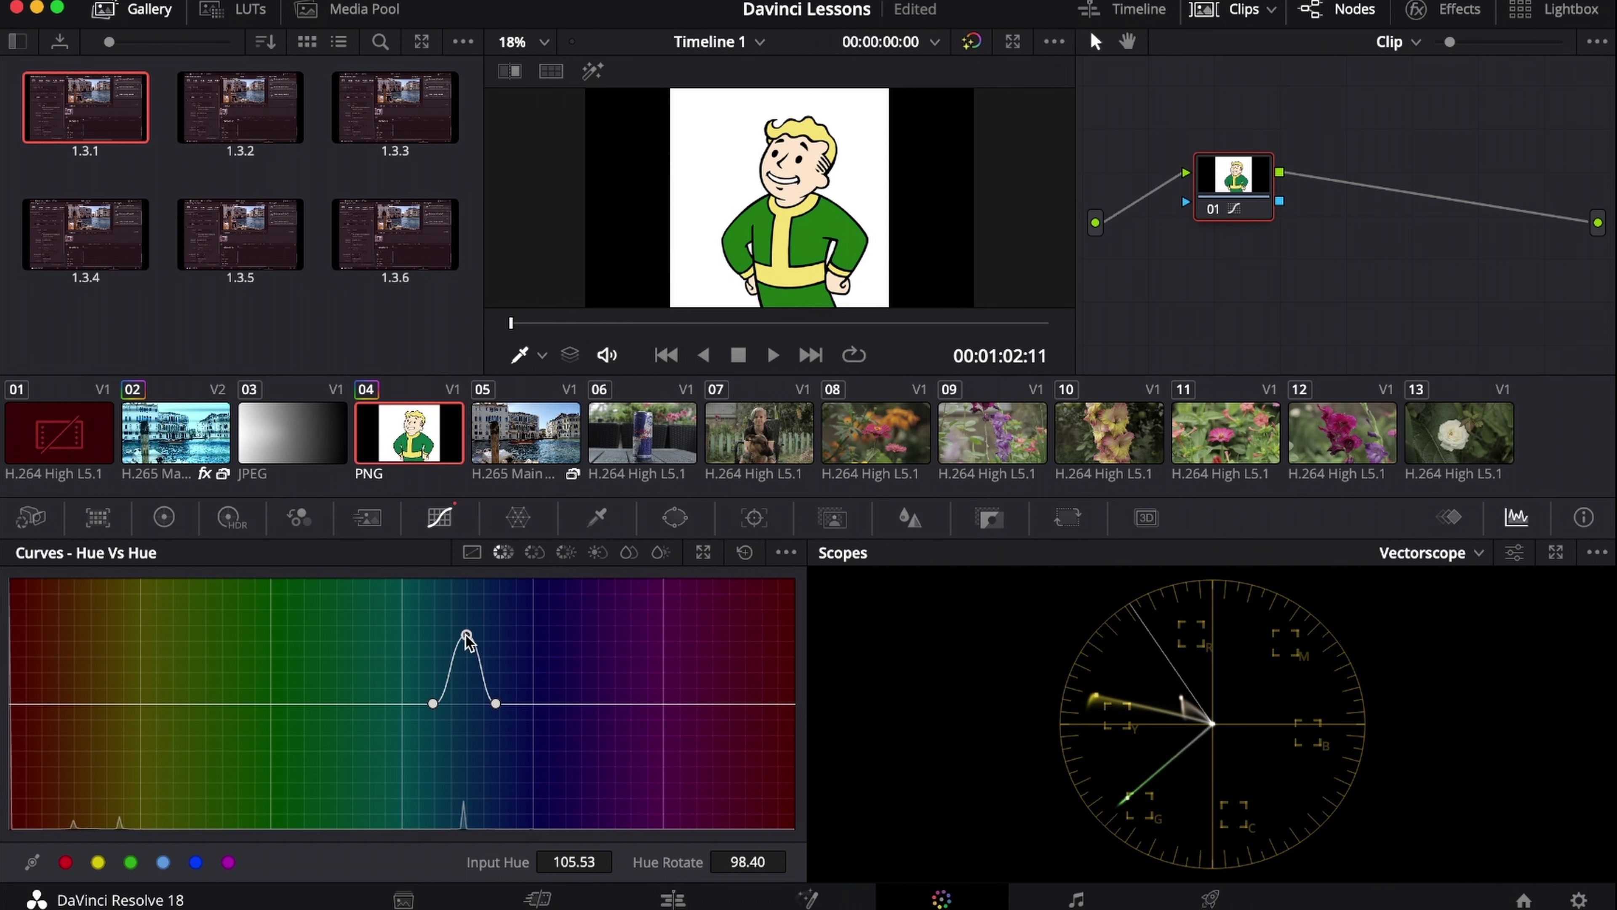
pyautogui.click(744, 553)
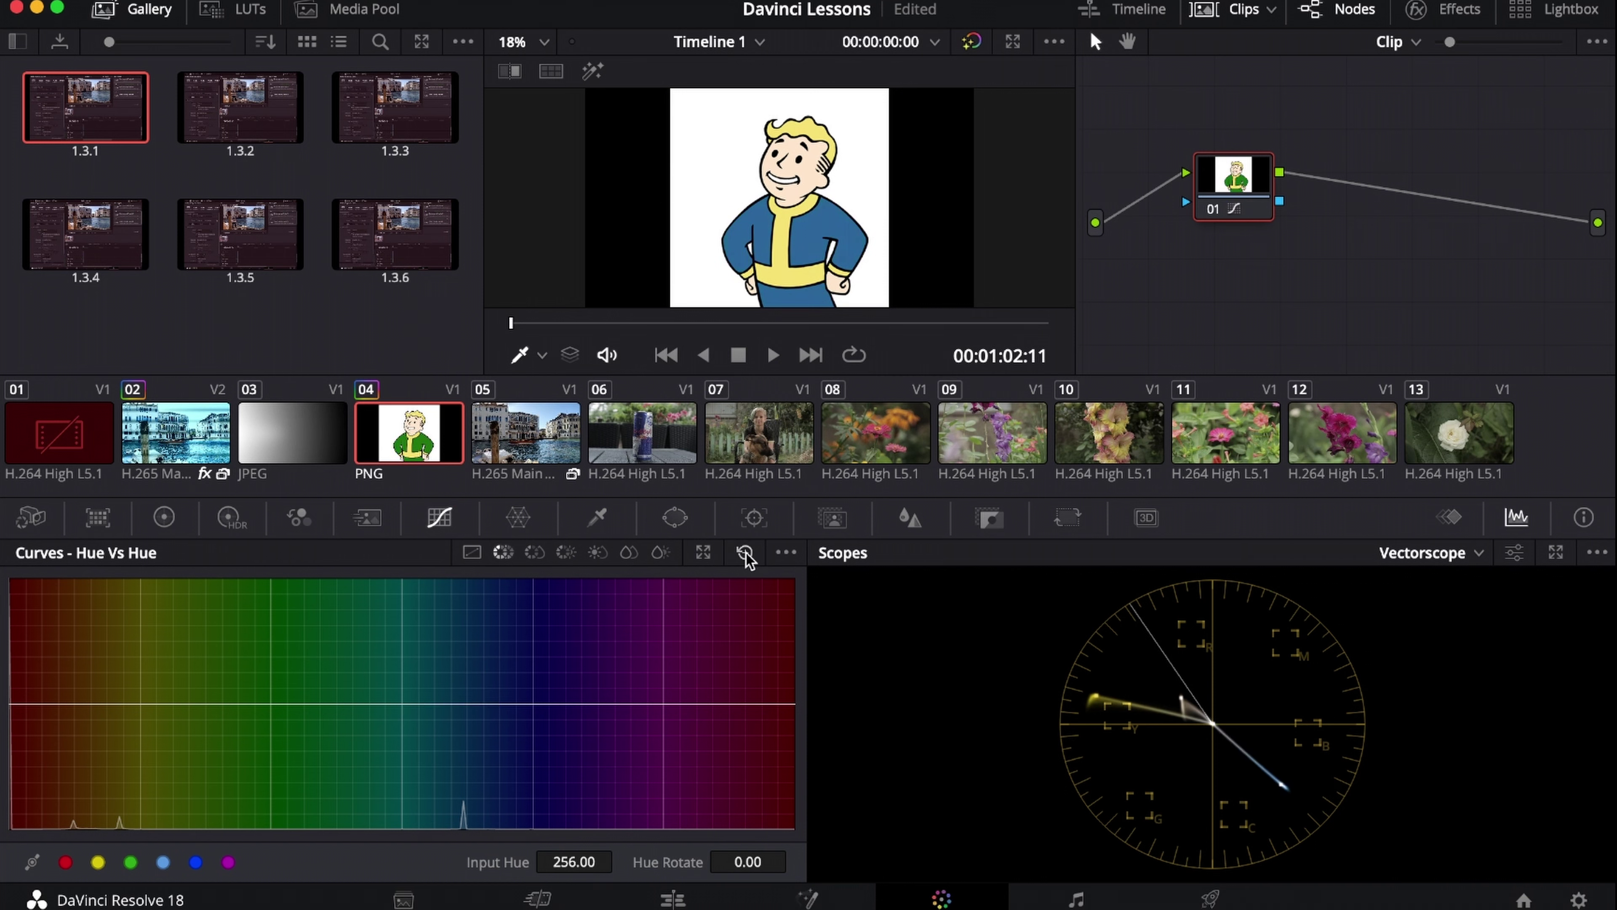
pyautogui.click(565, 552)
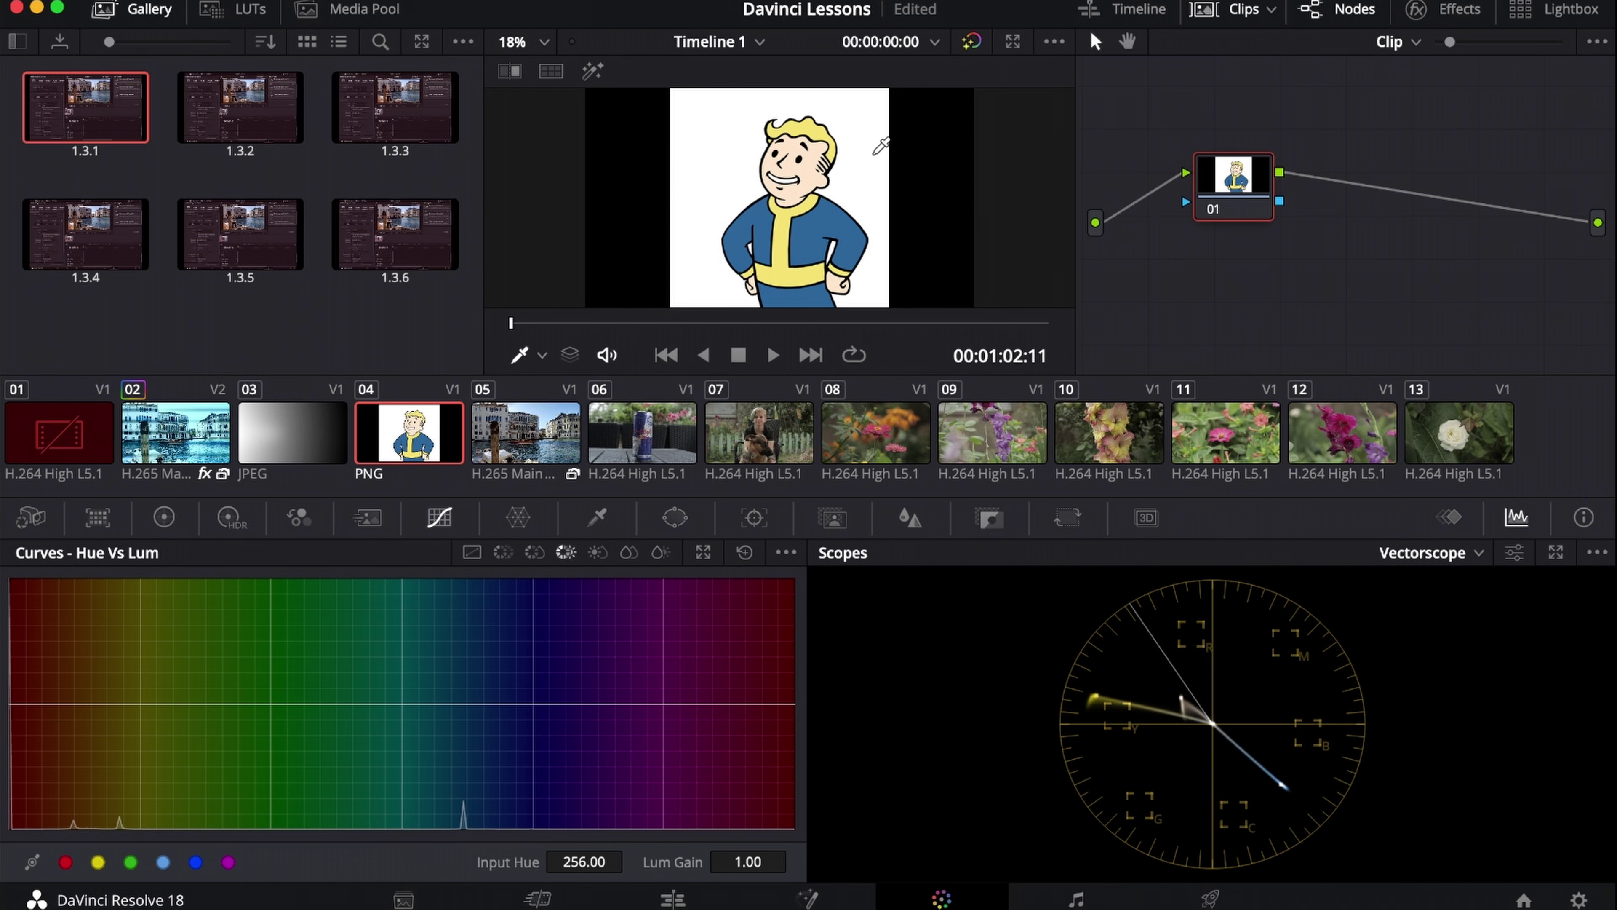
# - Brighten and saturate the blue suit with the Hue vs Lum and Hue vs Sat curves
pyautogui.click(815, 227)
pyautogui.moveTo(466, 705)
pyautogui.mouseDown()
pyautogui.moveTo(473, 590)
pyautogui.moveTo(467, 773)
pyautogui.mouseUp()
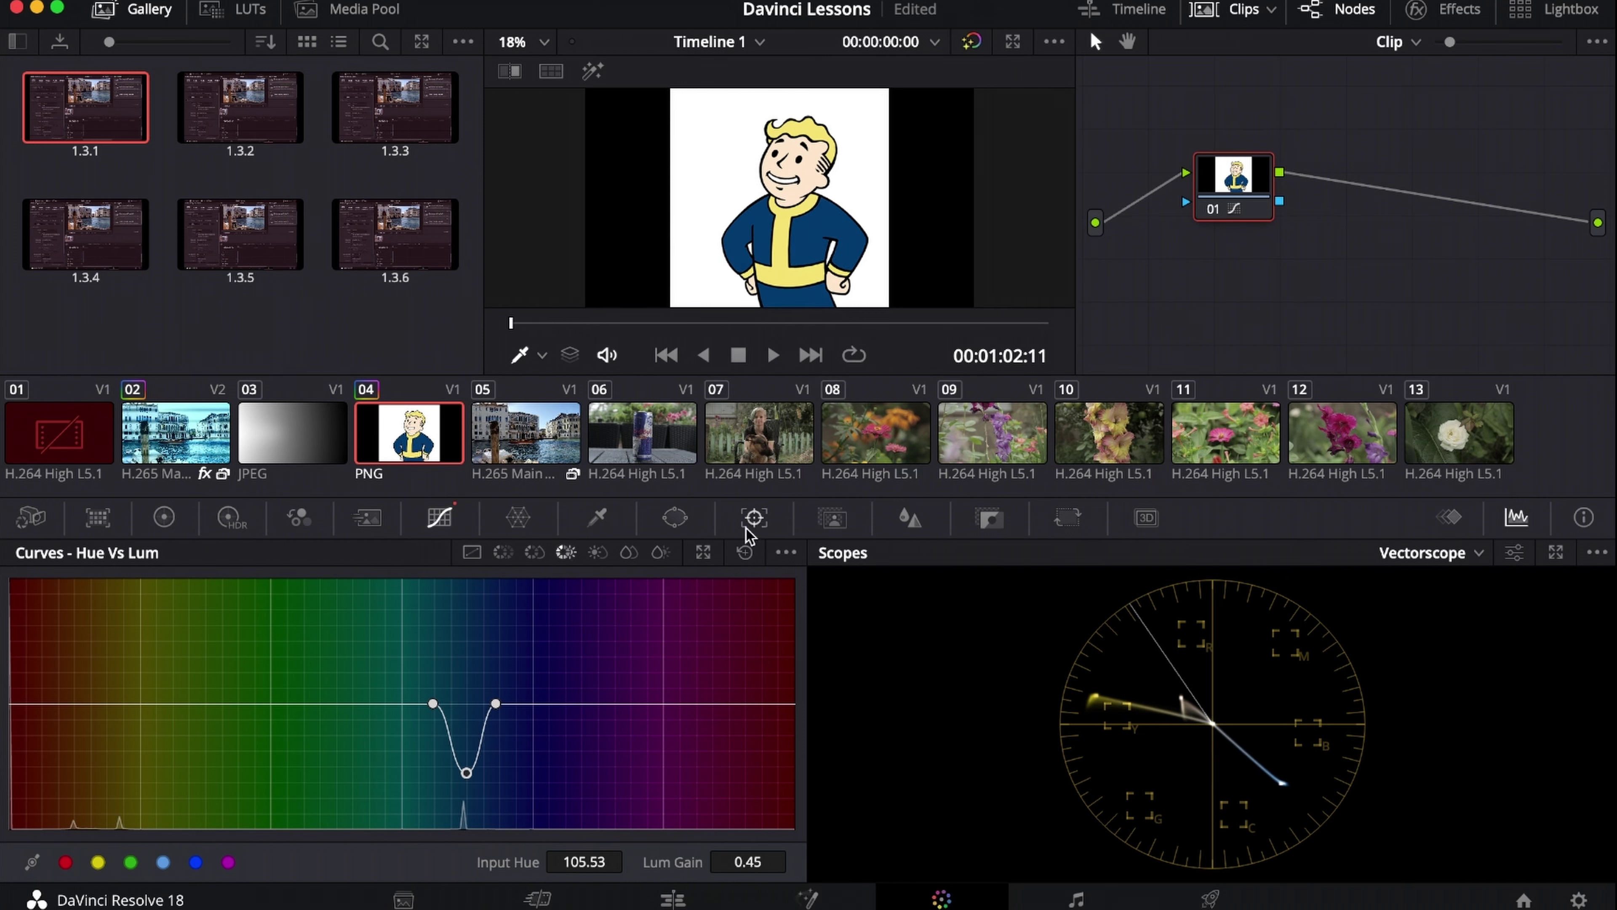
pyautogui.click(533, 552)
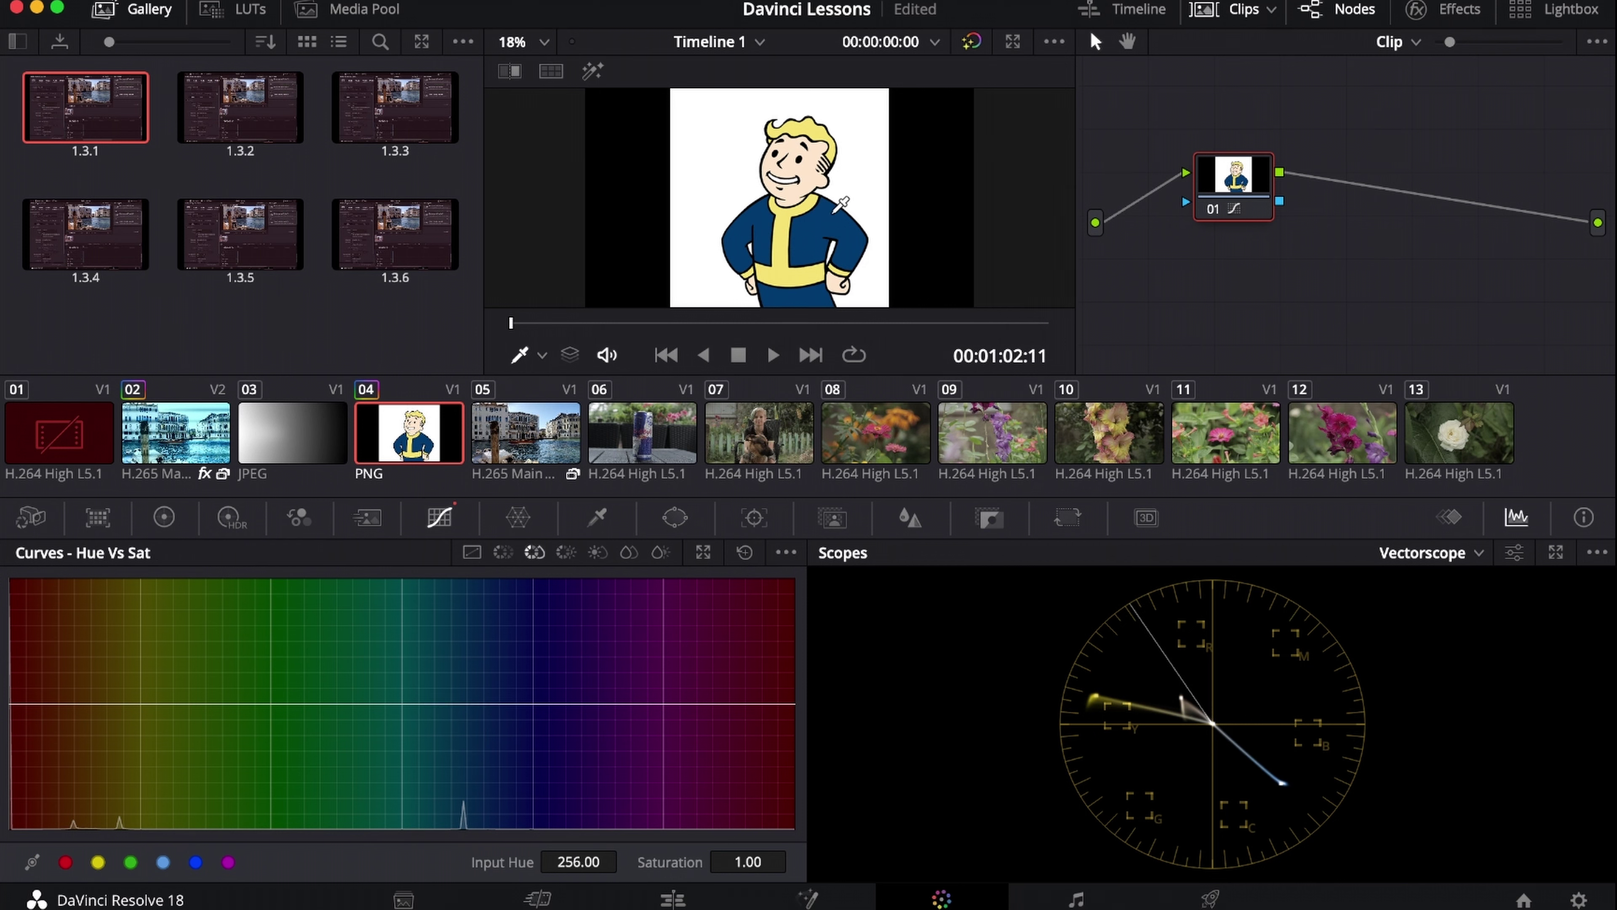
pyautogui.moveTo(472, 709)
pyautogui.mouseDown()
pyautogui.moveTo(462, 567)
pyautogui.moveTo(445, 878)
pyautogui.moveTo(431, 519)
pyautogui.mouseUp()
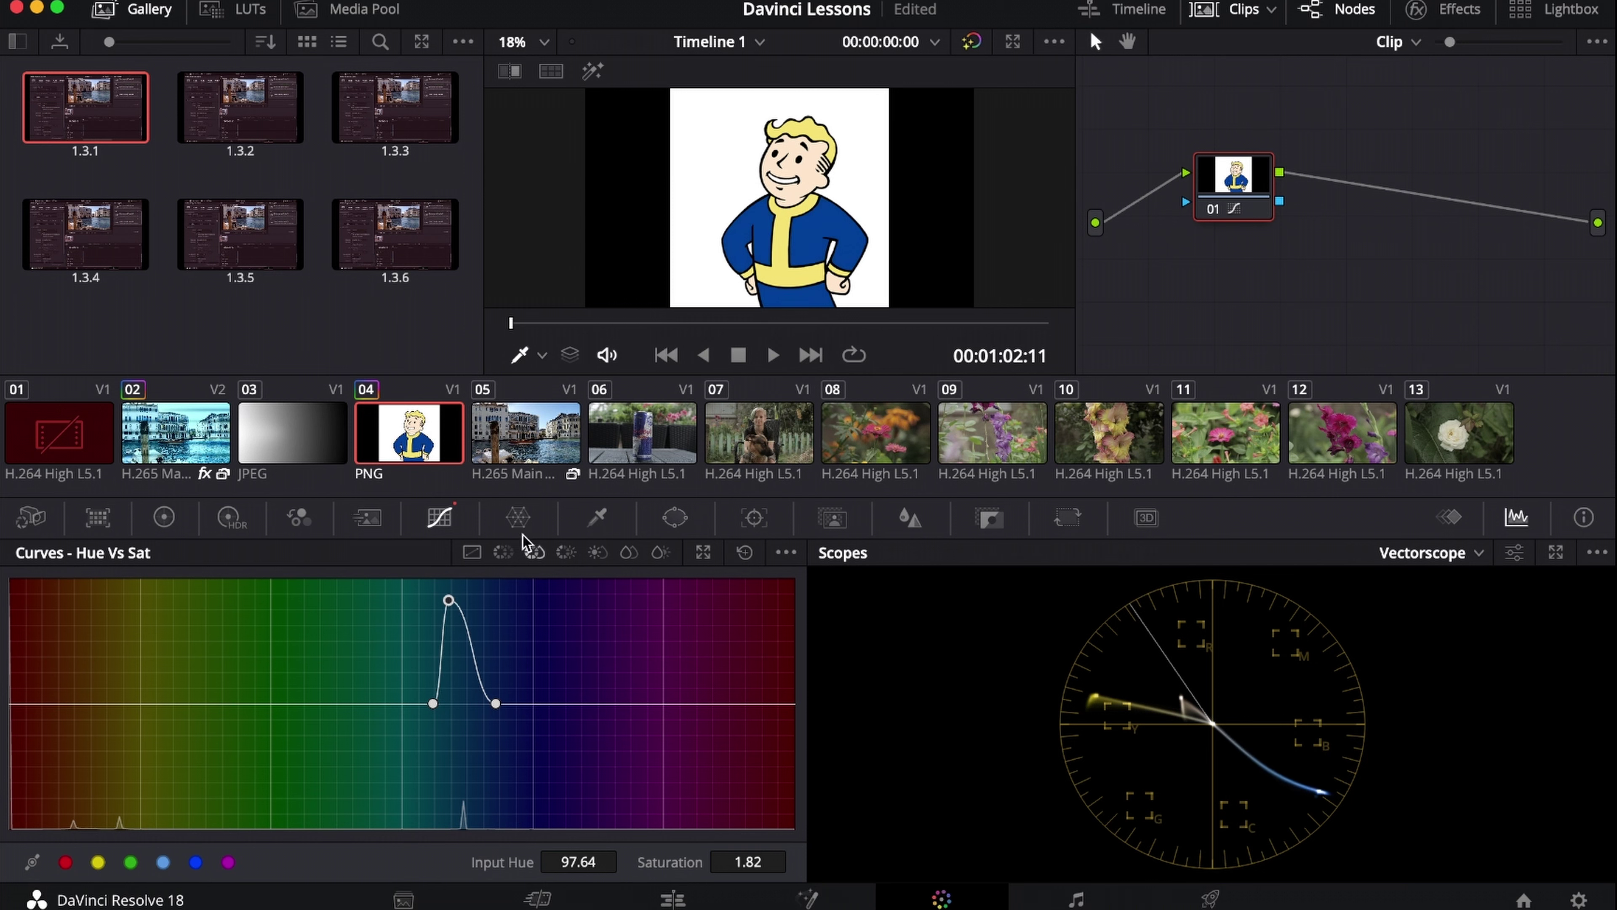
# - Shift the suit green with Hue vs Hue, then Reset Node Grade on node 01
pyautogui.click(506, 552)
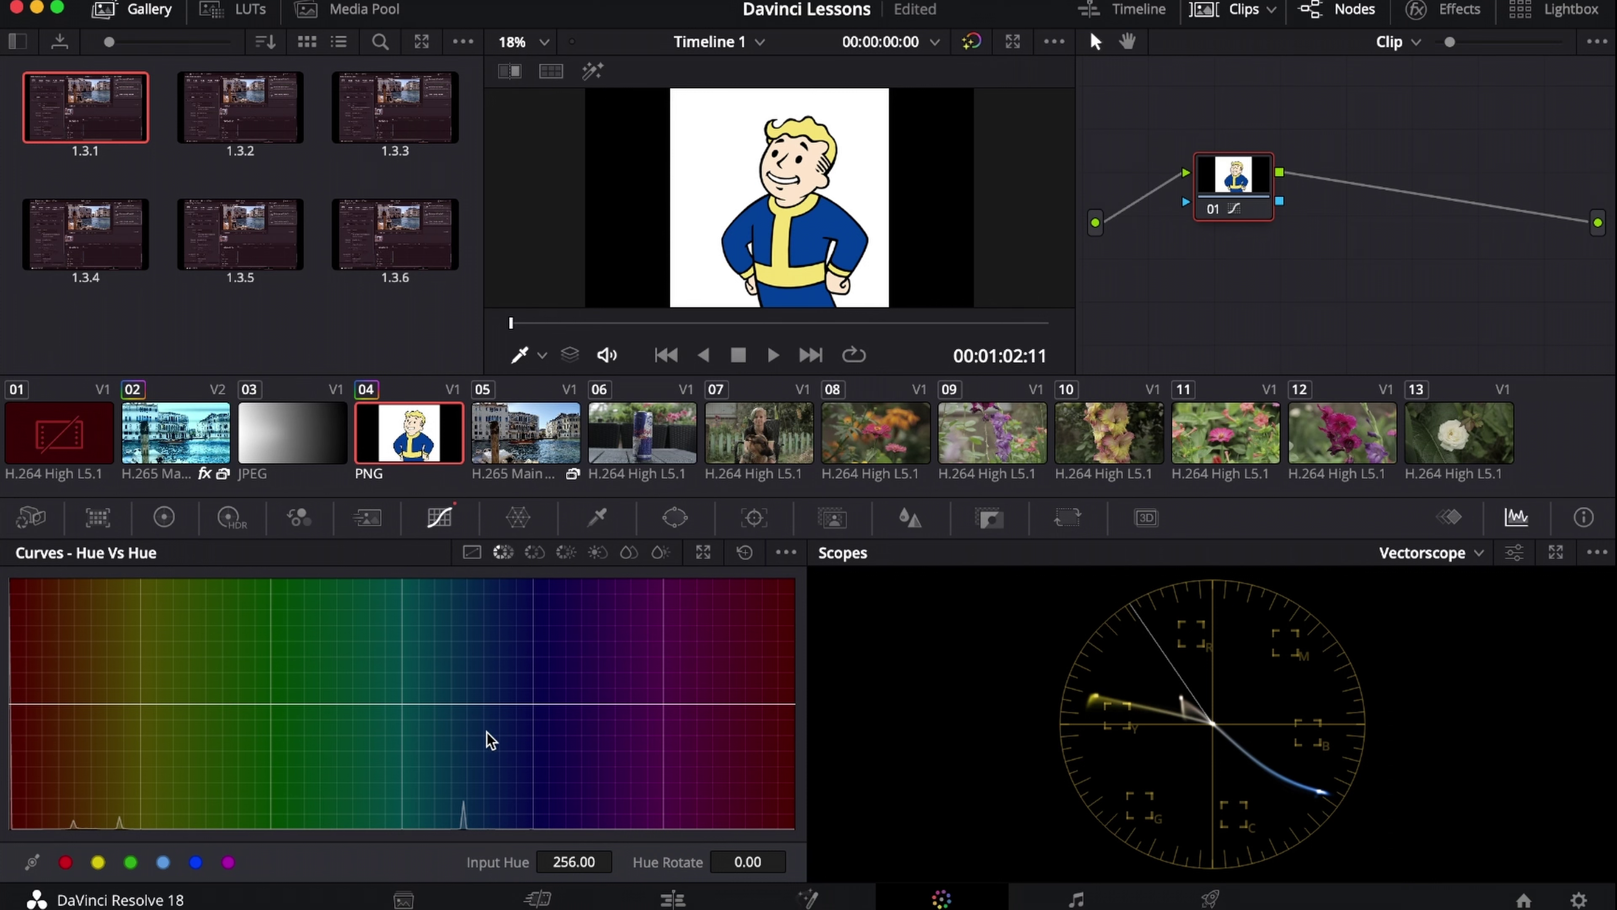
pyautogui.click(804, 234)
pyautogui.moveTo(464, 703); pyautogui.dragTo(474, 637)
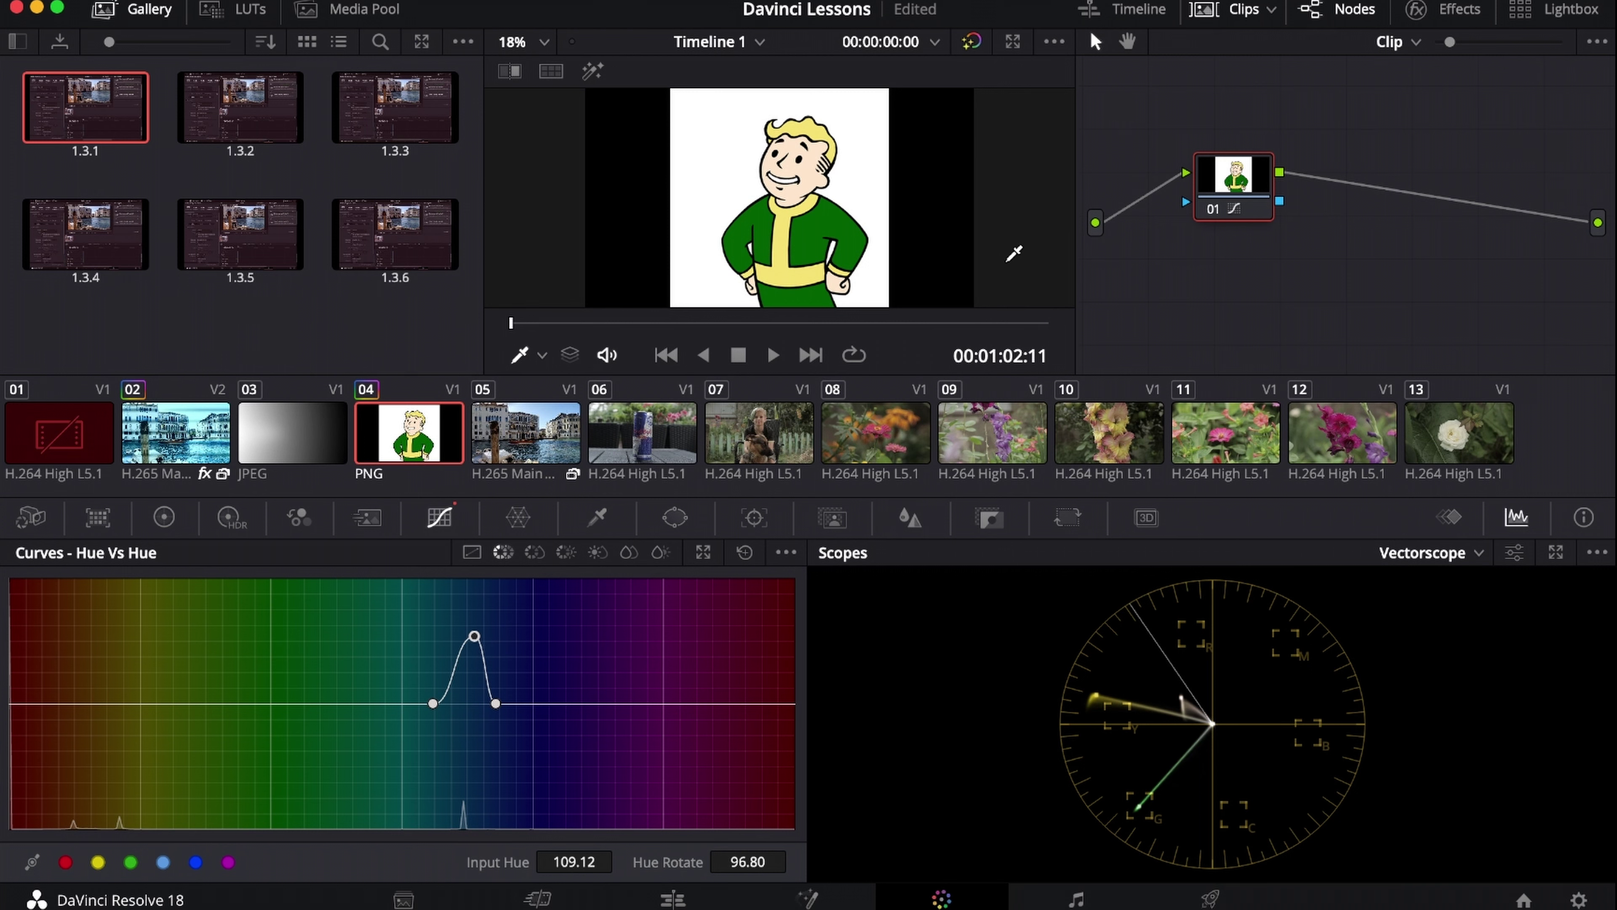
pyautogui.rightClick(1247, 202)
pyautogui.click(1274, 218)
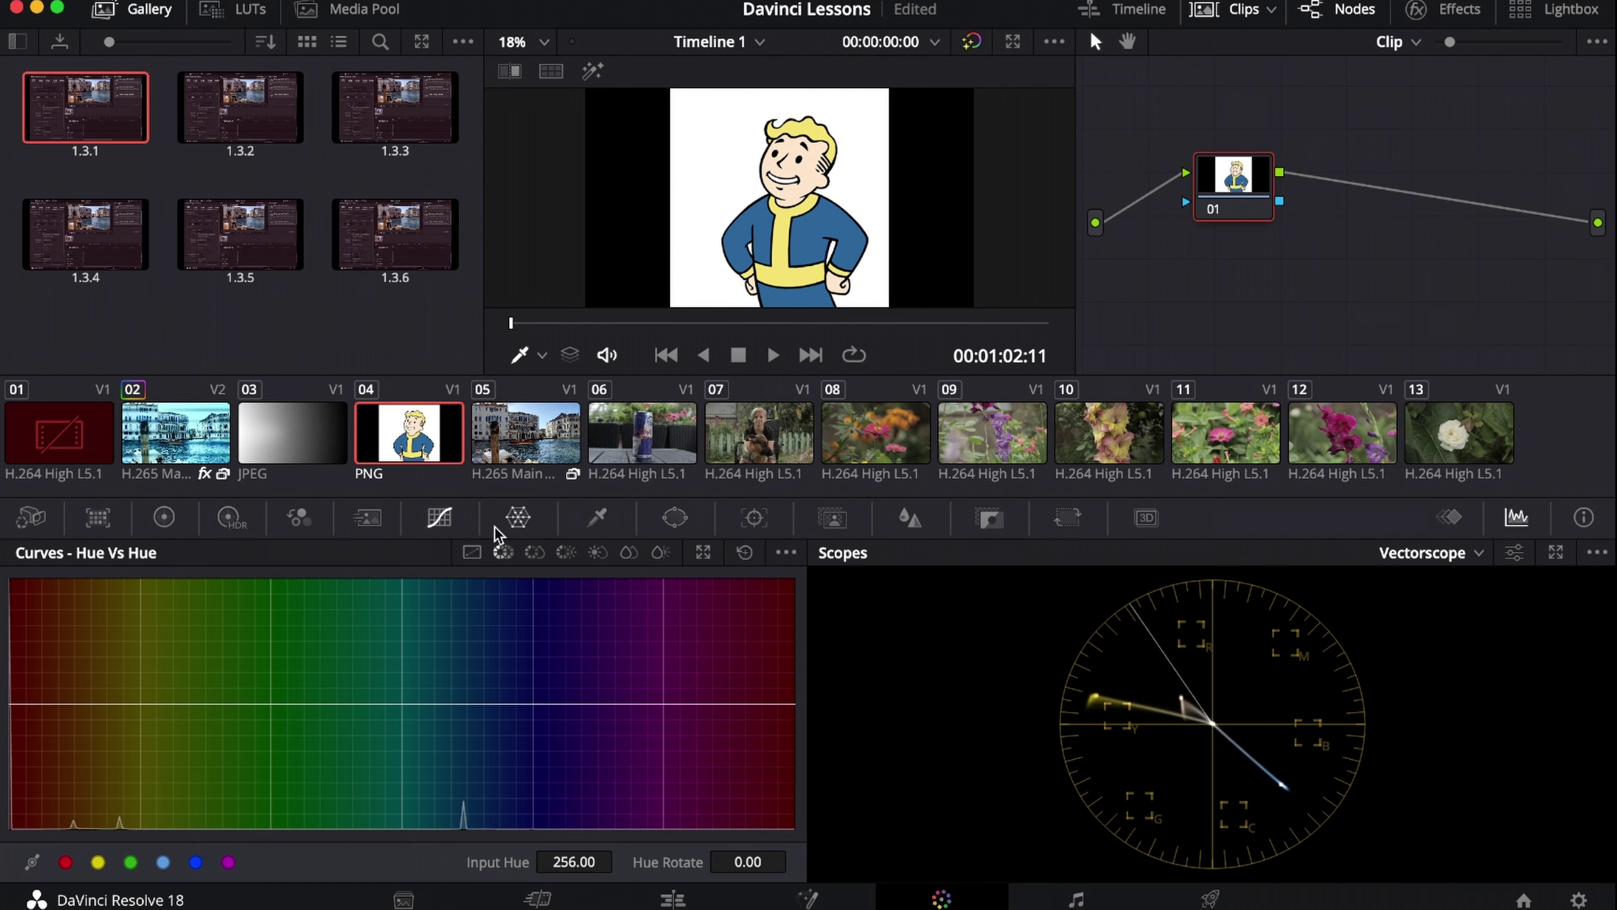
# - In the Color Warper, drag the blue suit's mesh point toward purple and back to blue
pyautogui.click(509, 524)
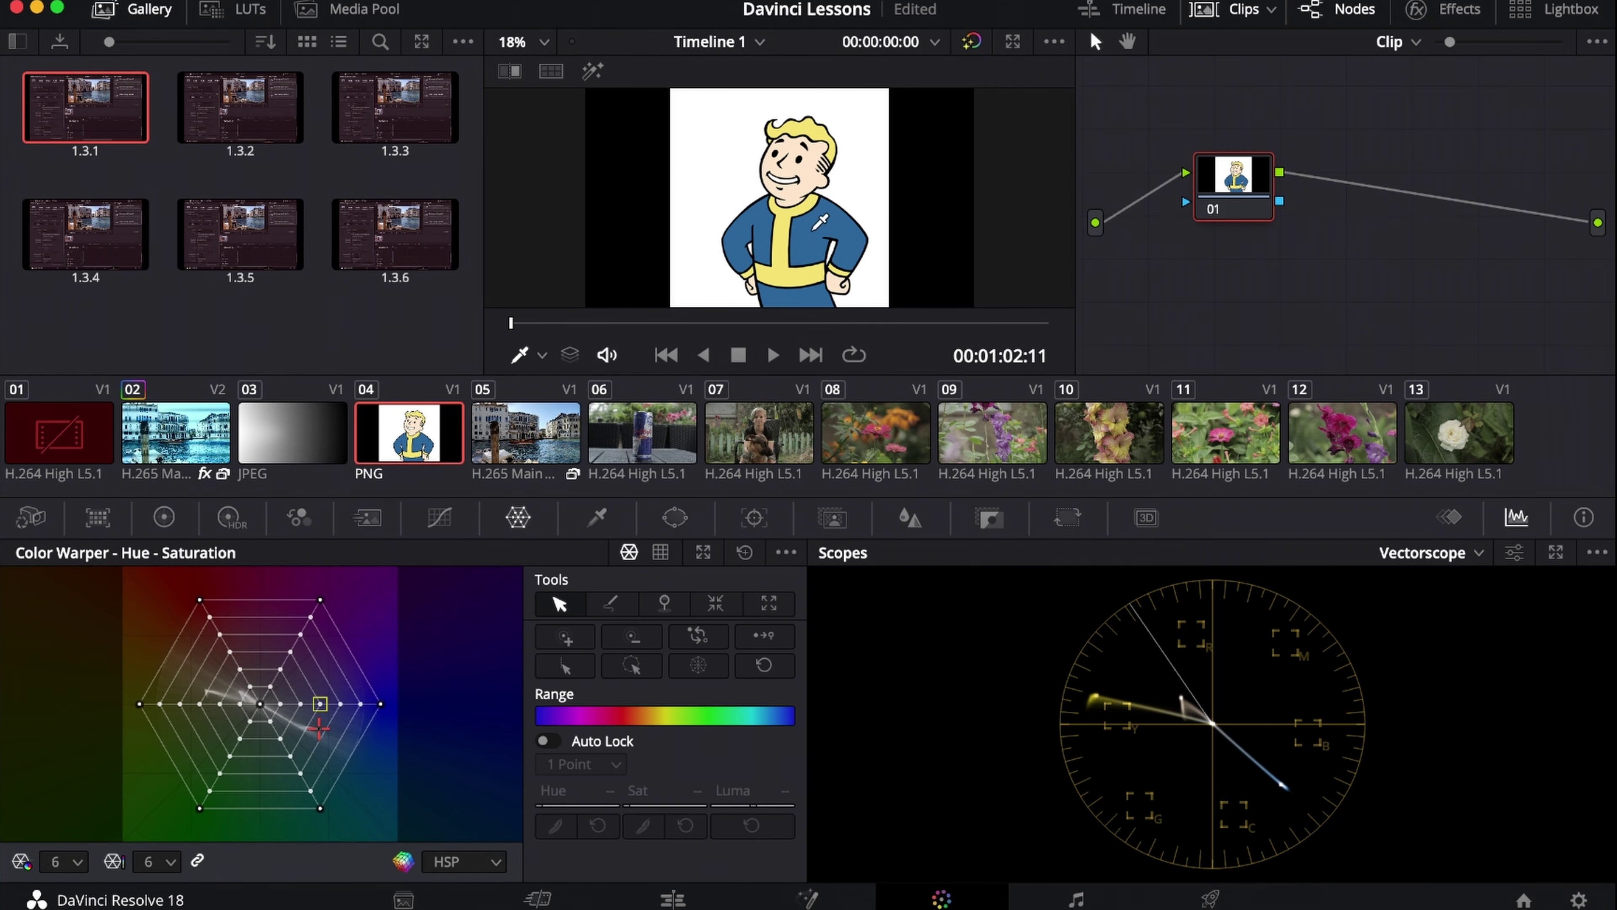
pyautogui.click(805, 235)
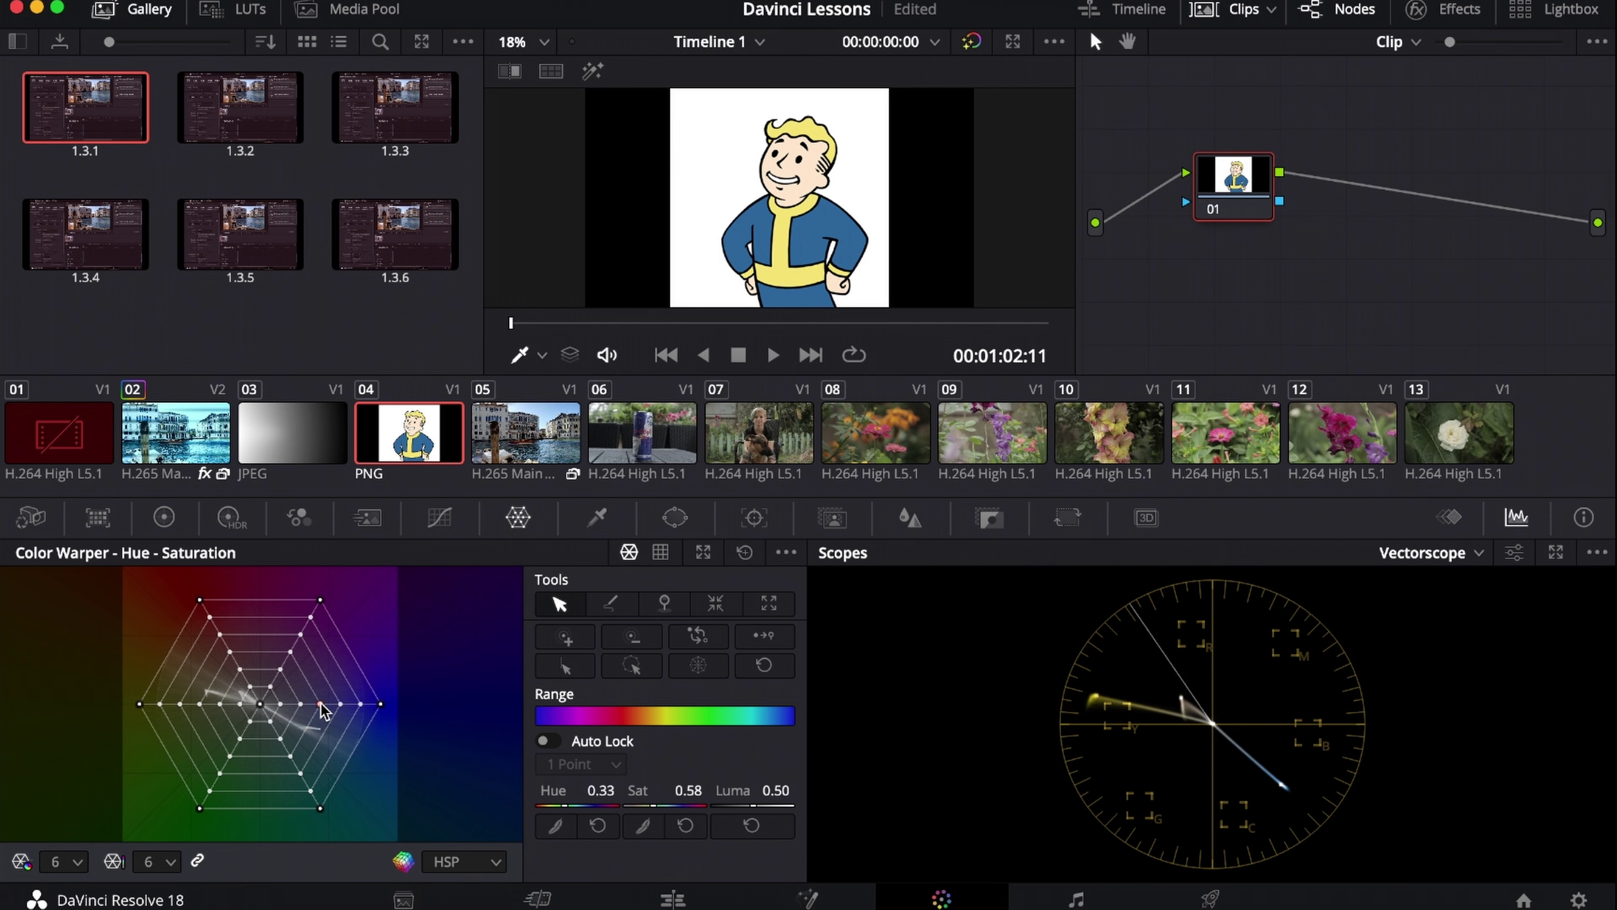
pyautogui.moveTo(320, 704); pyautogui.dragTo(323, 704)
pyautogui.moveTo(324, 711); pyautogui.dragTo(329, 709)
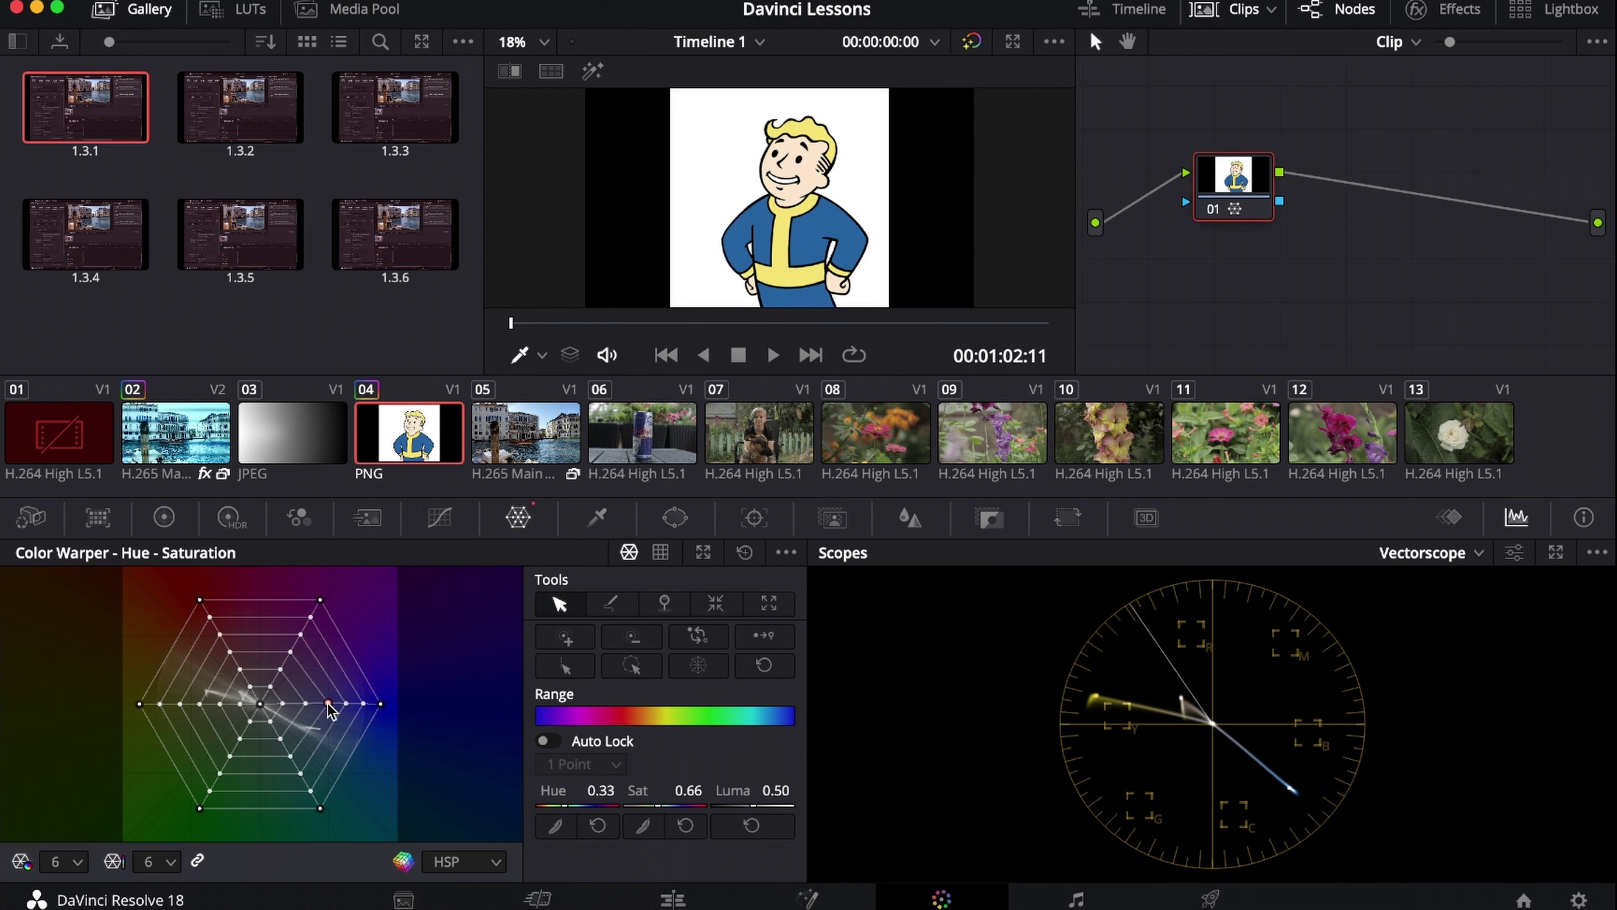
pyautogui.moveTo(328, 705)
pyautogui.mouseDown()
pyautogui.moveTo(281, 622)
pyautogui.moveTo(193, 705)
pyautogui.moveTo(337, 734)
pyautogui.mouseUp()
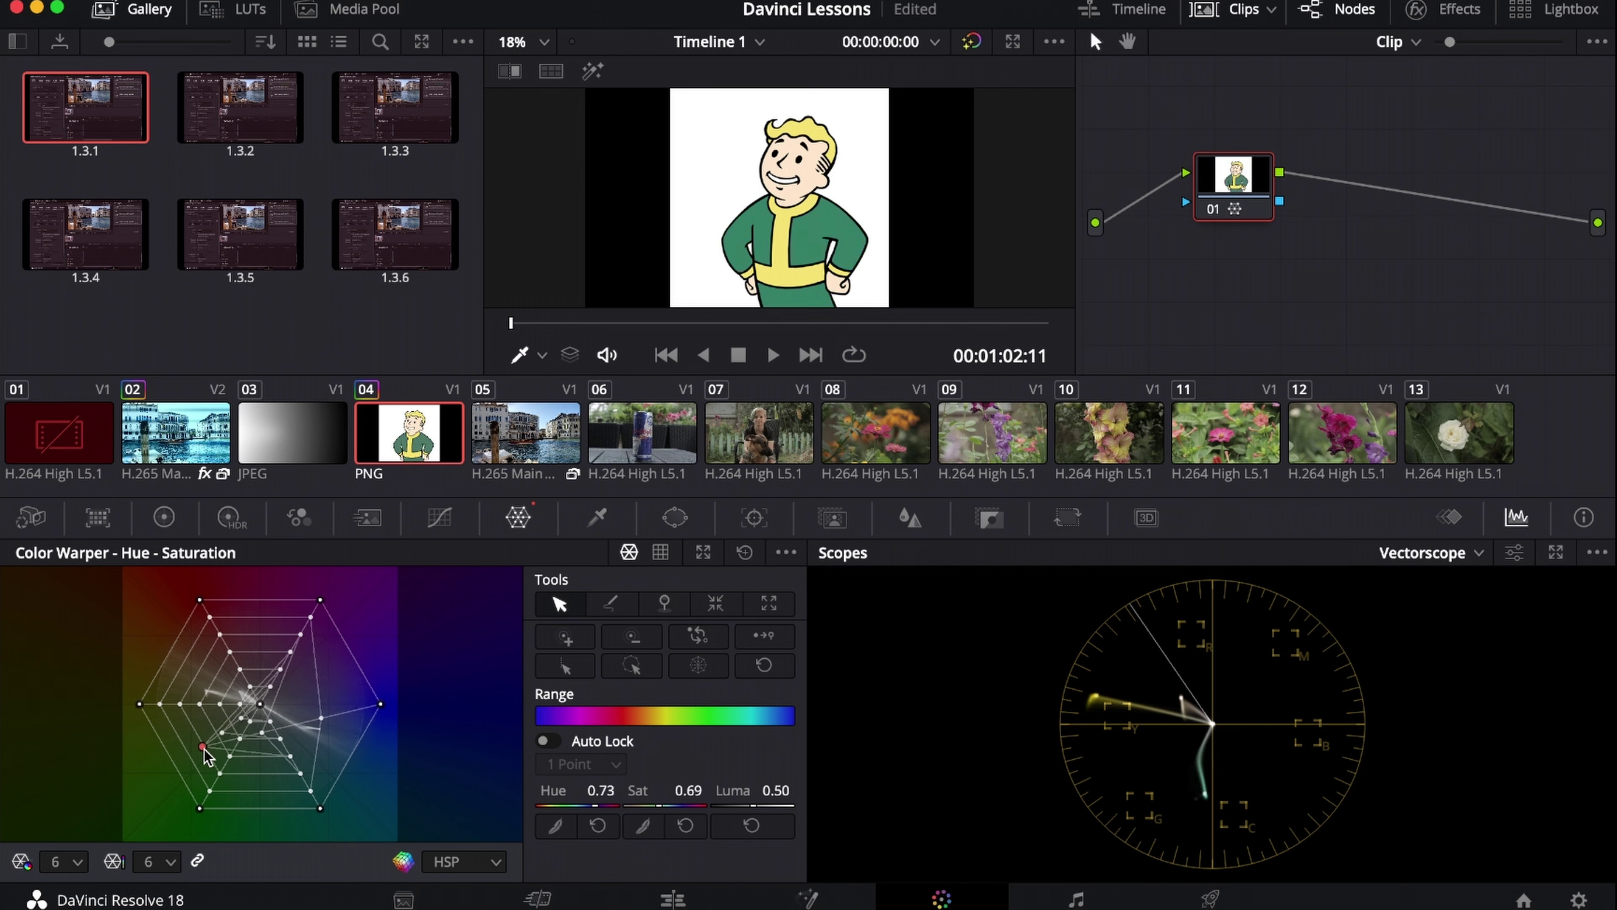
pyautogui.moveTo(288, 621); pyautogui.dragTo(335, 706)
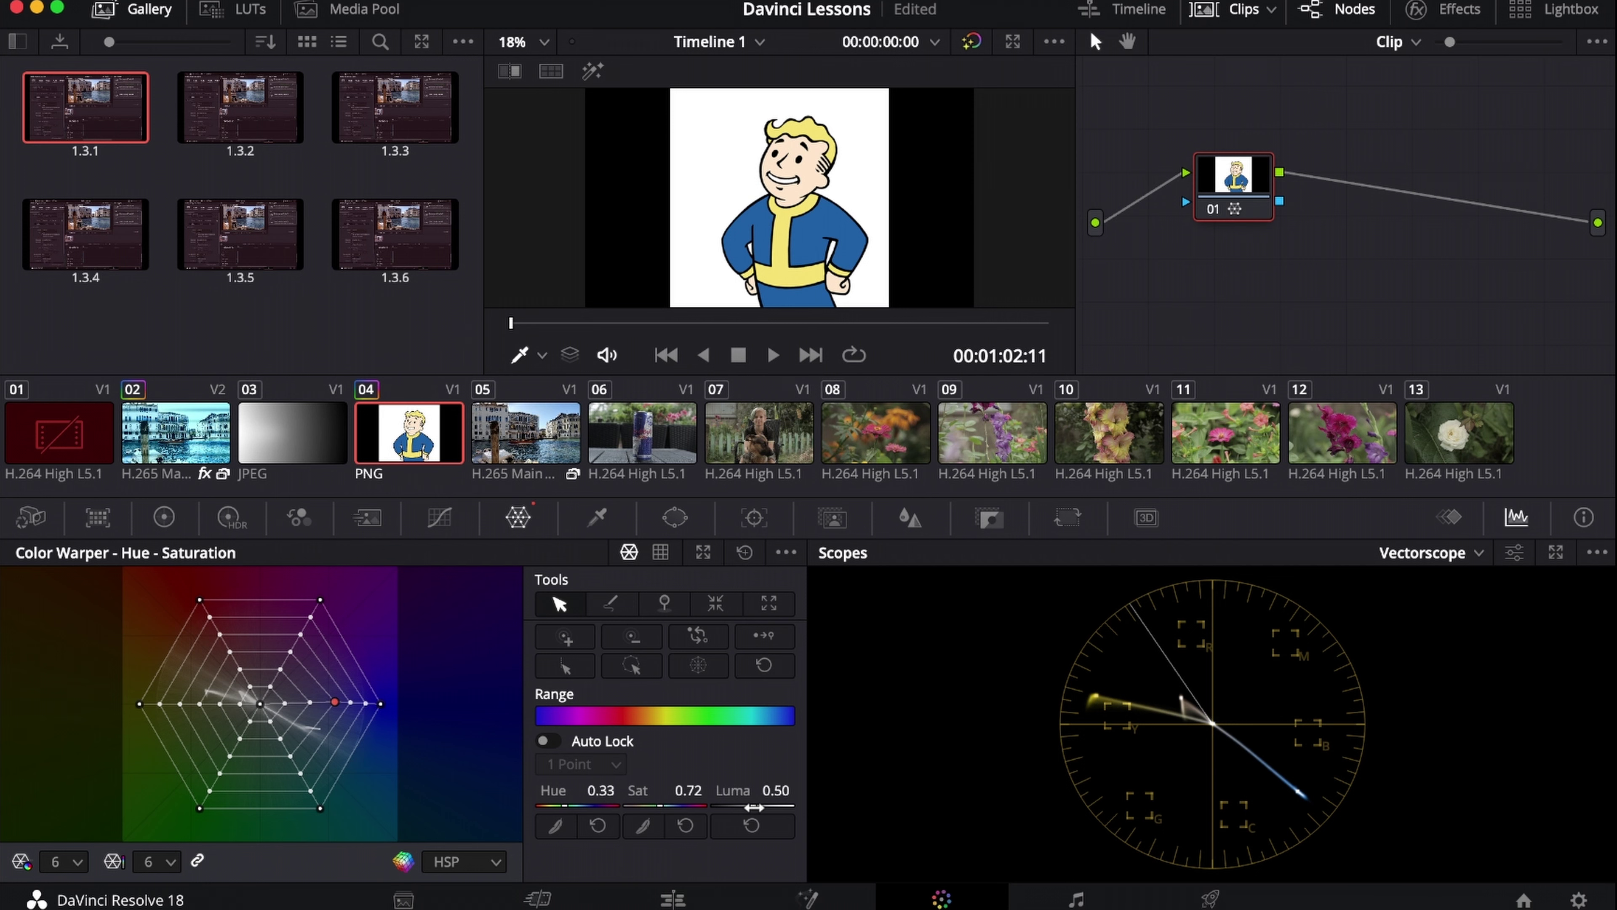
# - Lower the selected point's Luma to 0.00, then reset the Color Warper
pyautogui.moveTo(754, 806); pyautogui.dragTo(638, 820)
pyautogui.moveTo(366, 846); pyautogui.dragTo(152, 822)
pyautogui.moveTo(748, 411); pyautogui.dragTo(232, 485)
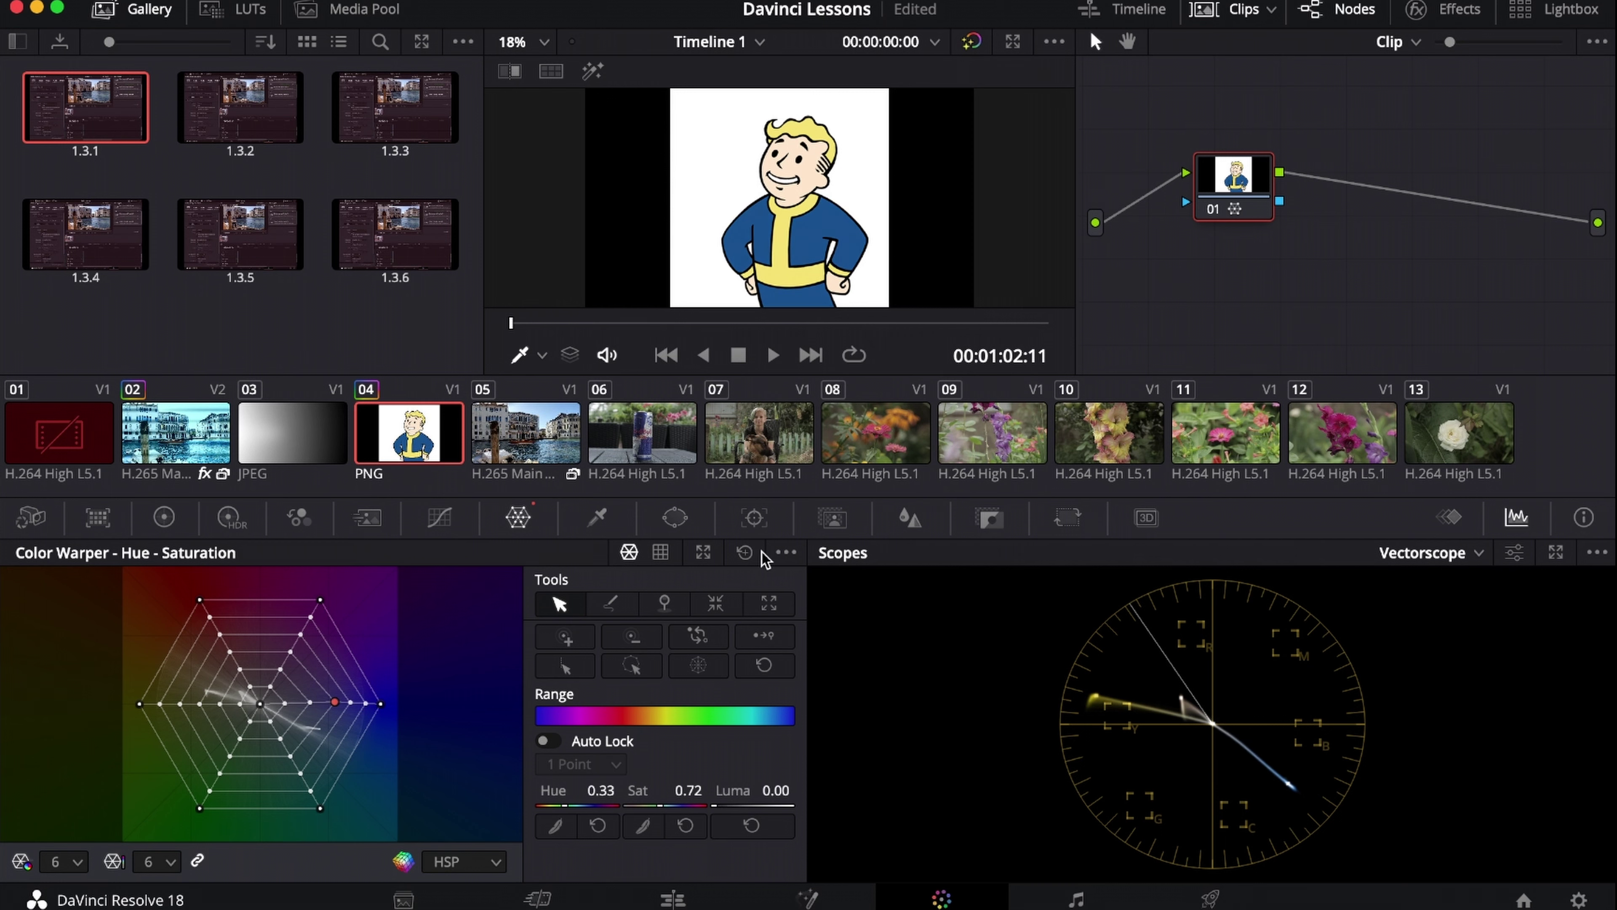
pyautogui.click(743, 553)
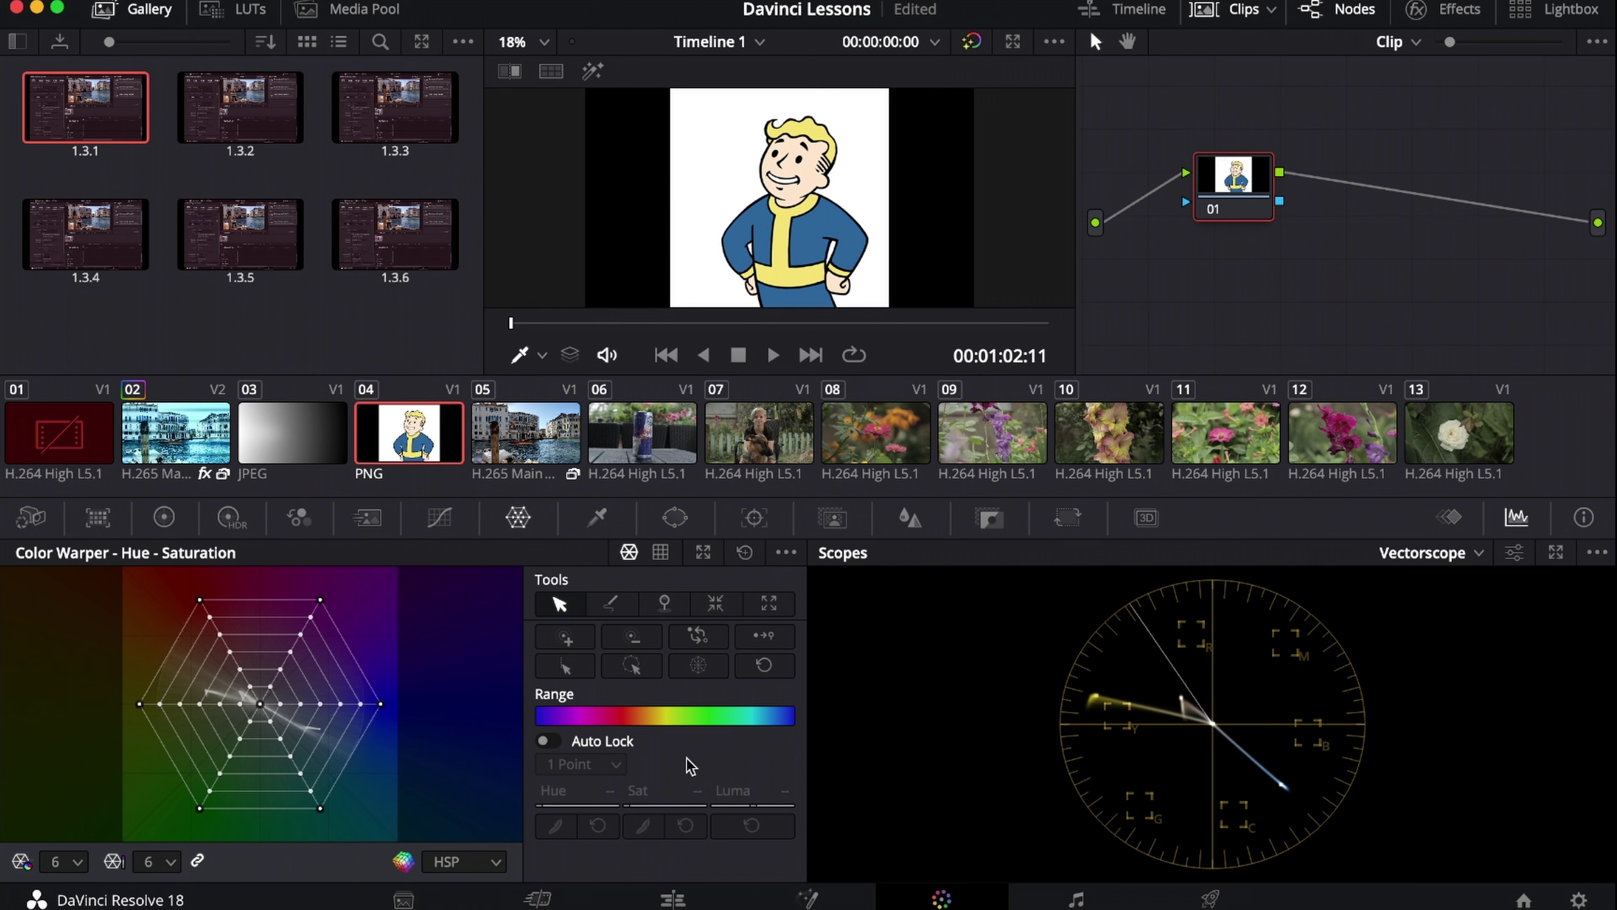
# - Load grey gradient JPEG clip 03, warp several mesh points to recolour it, then reset the mesh
pyautogui.click(298, 449)
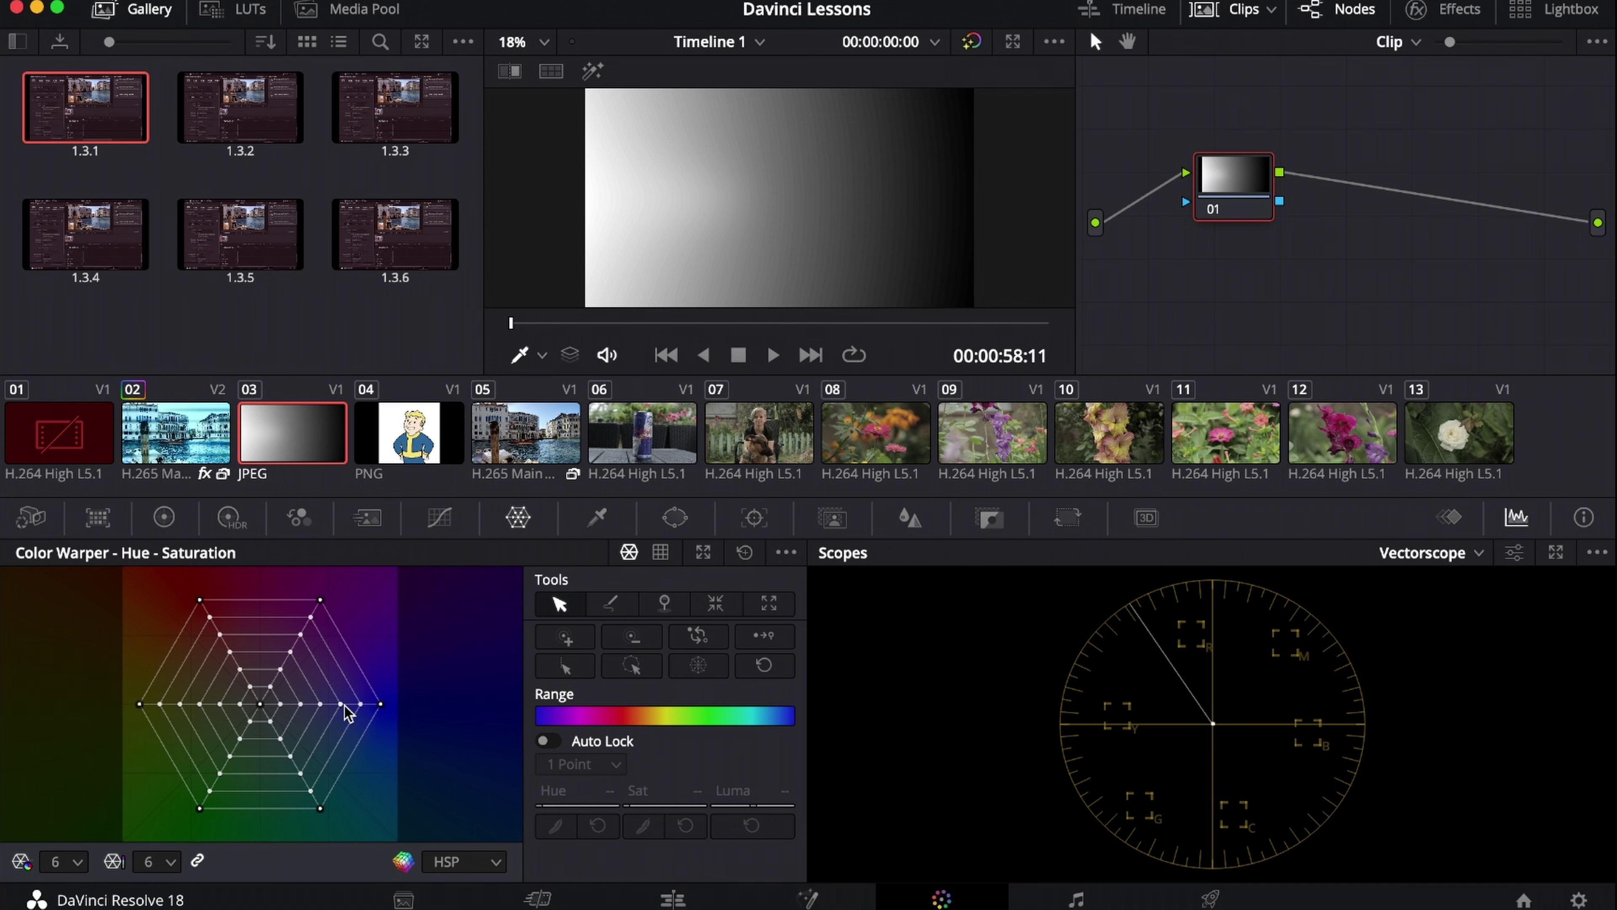
pyautogui.moveTo(341, 704)
pyautogui.mouseDown()
pyautogui.moveTo(361, 669)
pyautogui.moveTo(399, 746)
pyautogui.mouseUp()
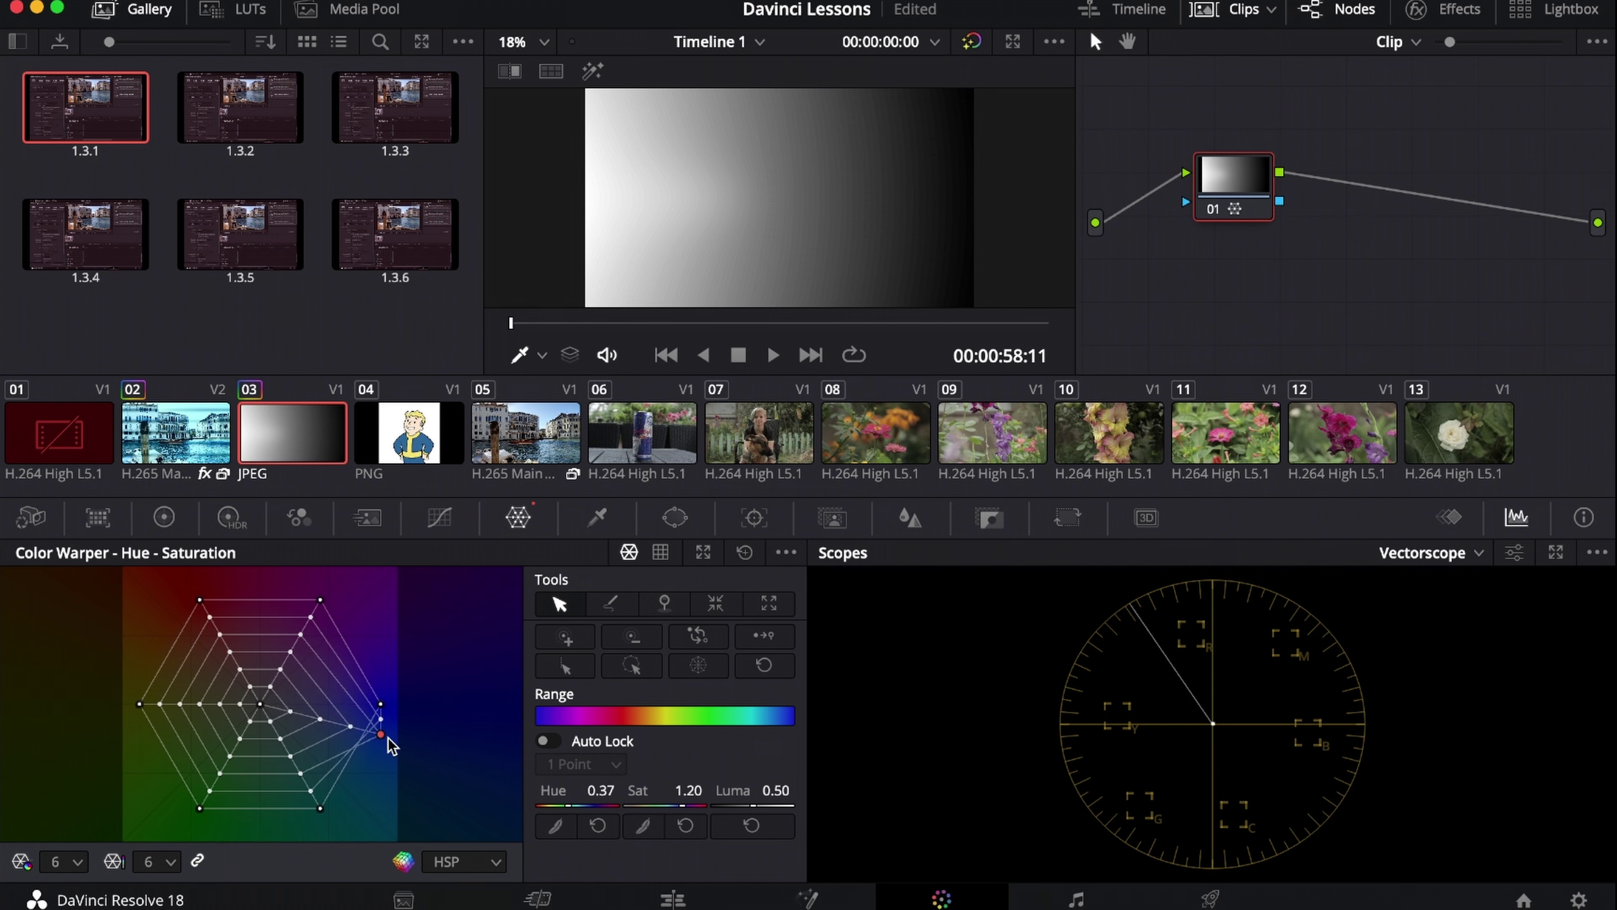
pyautogui.moveTo(210, 617)
pyautogui.mouseDown()
pyautogui.moveTo(169, 663)
pyautogui.moveTo(162, 589)
pyautogui.mouseUp()
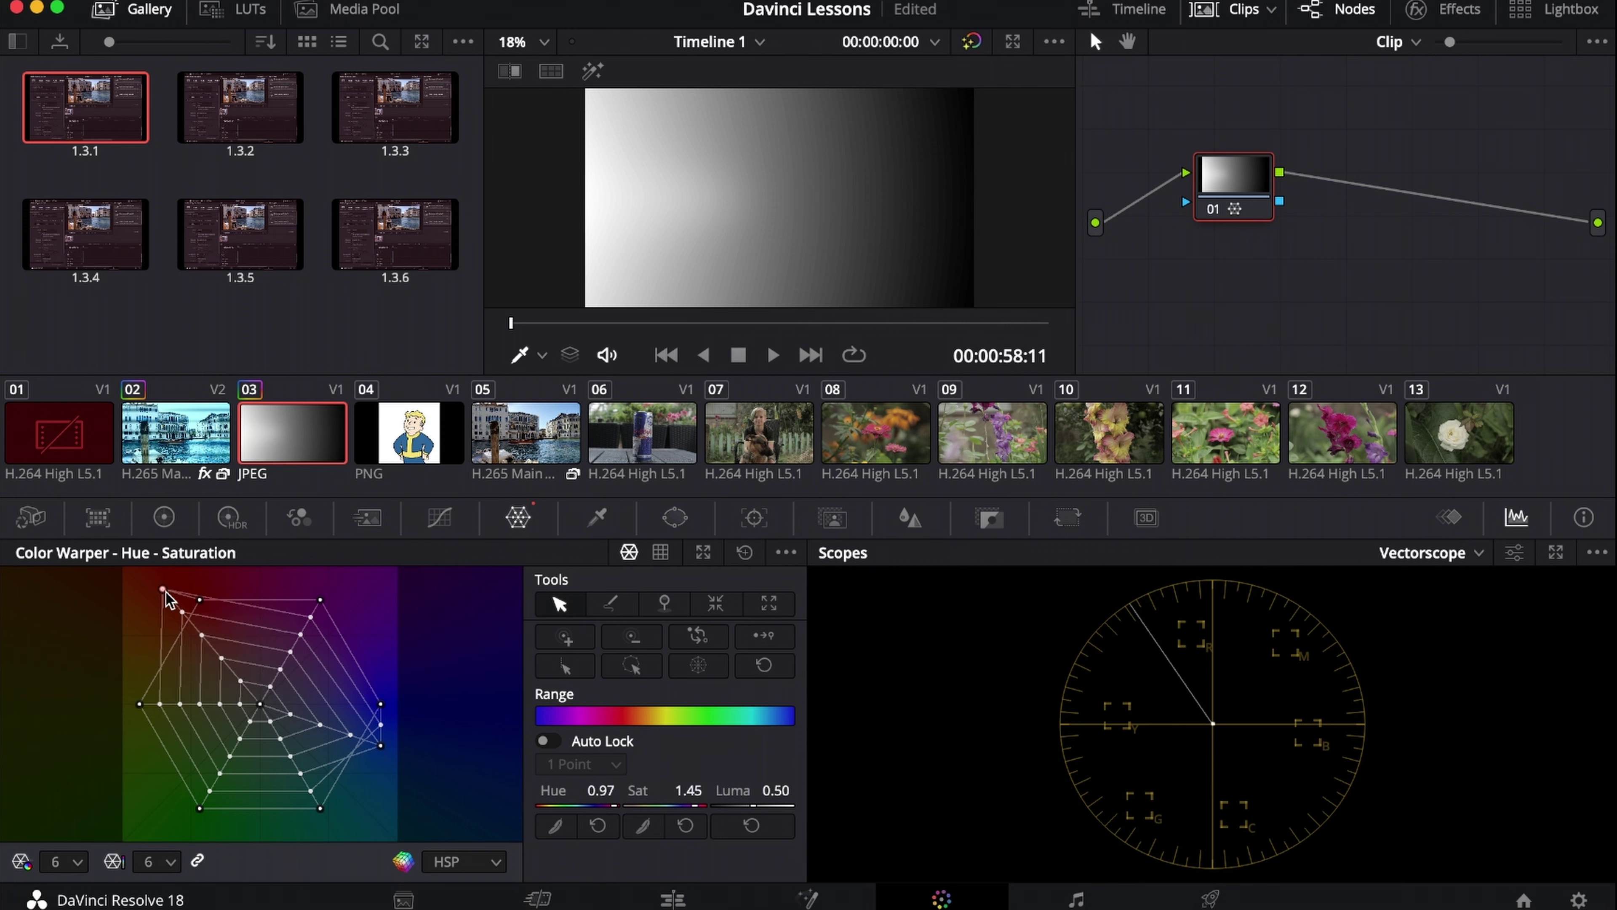
pyautogui.moveTo(216, 784); pyautogui.dragTo(177, 782)
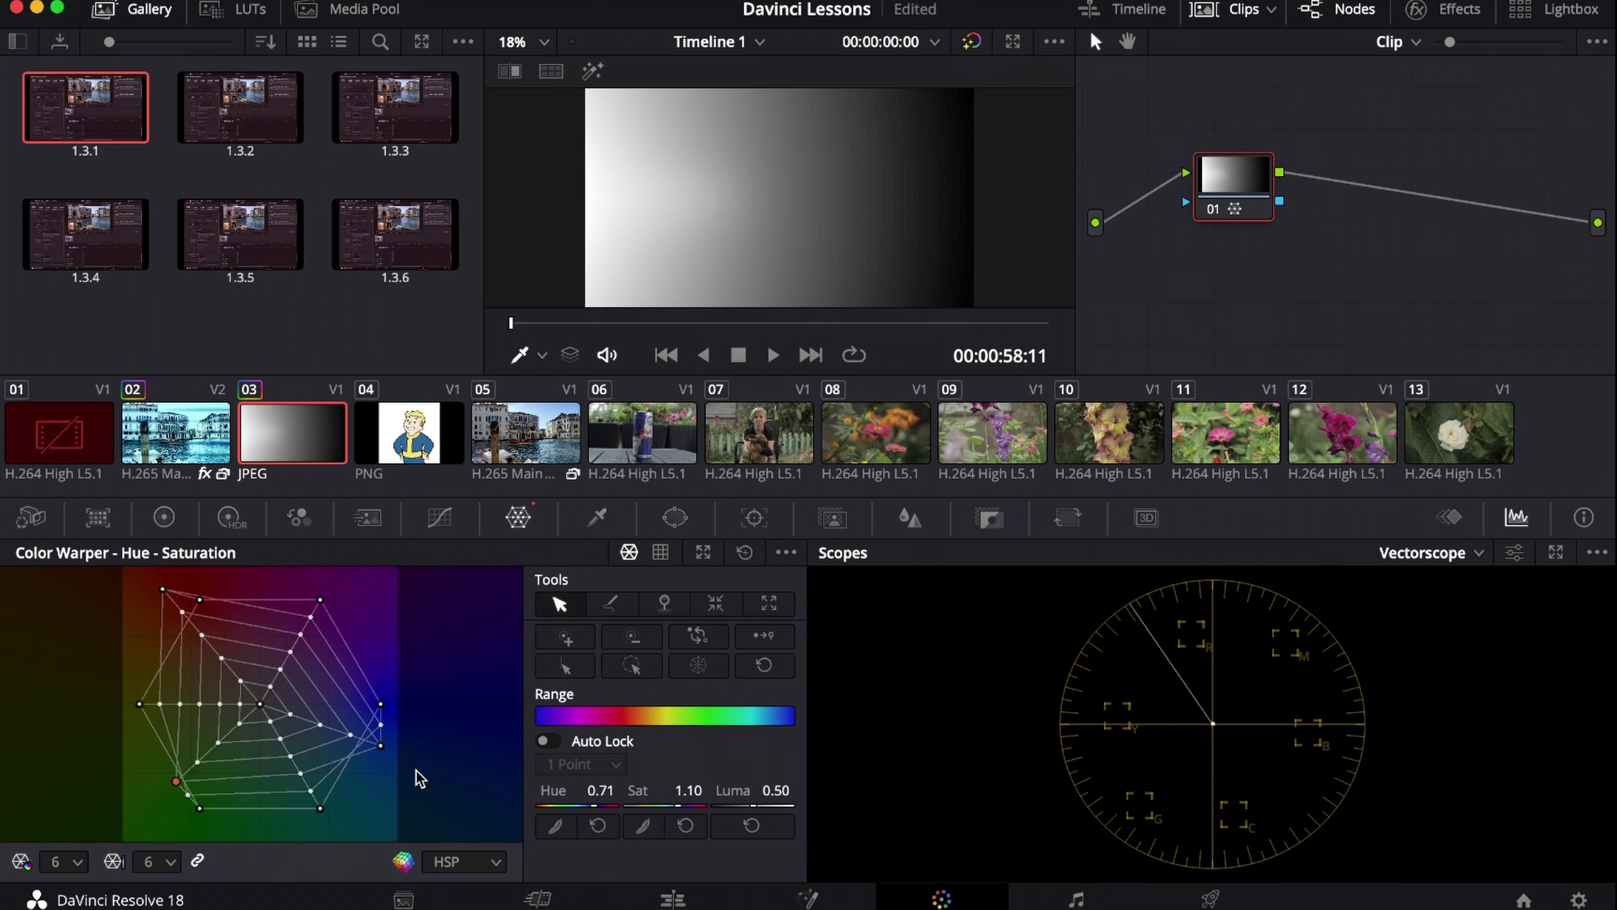
pyautogui.click(744, 552)
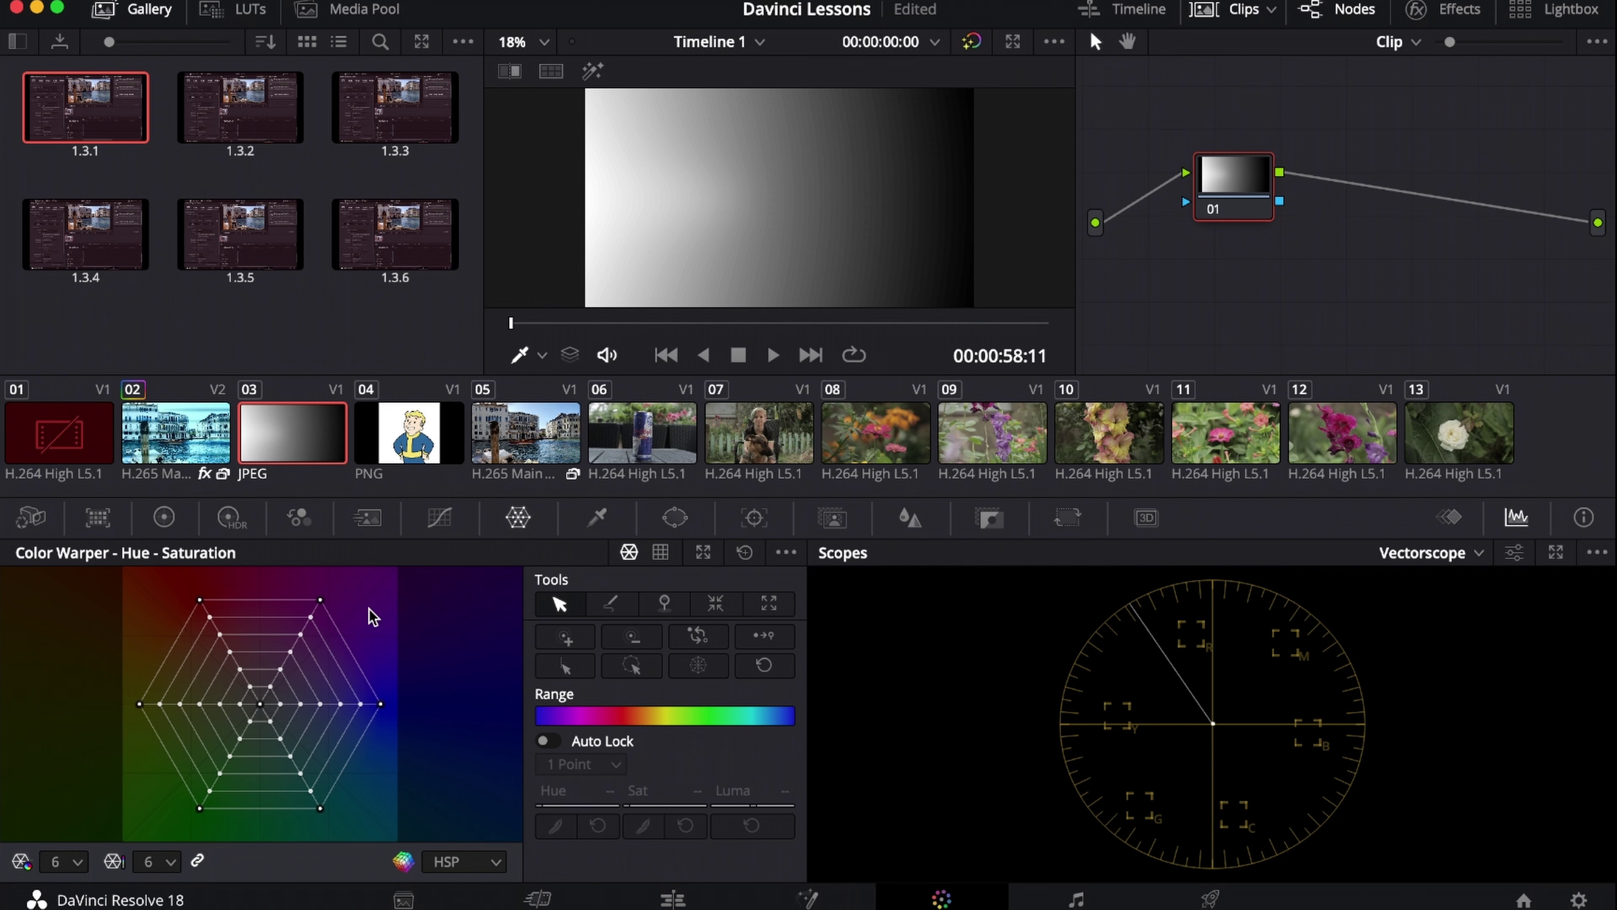
# - Tint the gradient magenta by dragging the sampled centre point, then add serial node 02 (Alt+S)
pyautogui.click(606, 207)
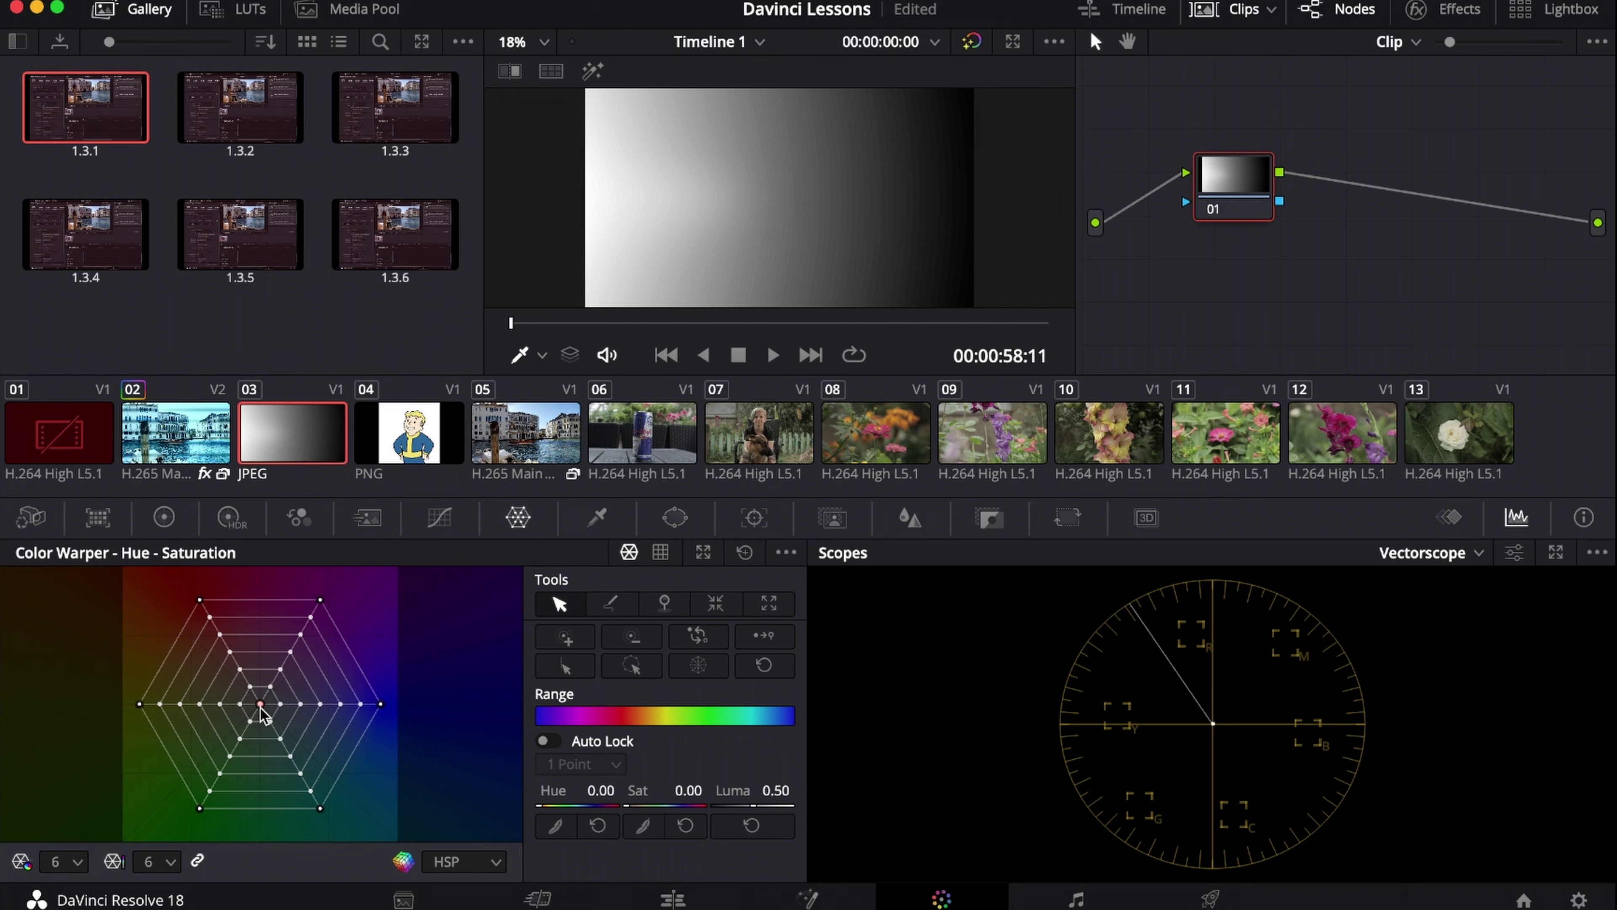
pyautogui.moveTo(260, 705)
pyautogui.mouseDown()
pyautogui.moveTo(250, 727)
pyautogui.moveTo(316, 697)
pyautogui.moveTo(323, 665)
pyautogui.mouseUp()
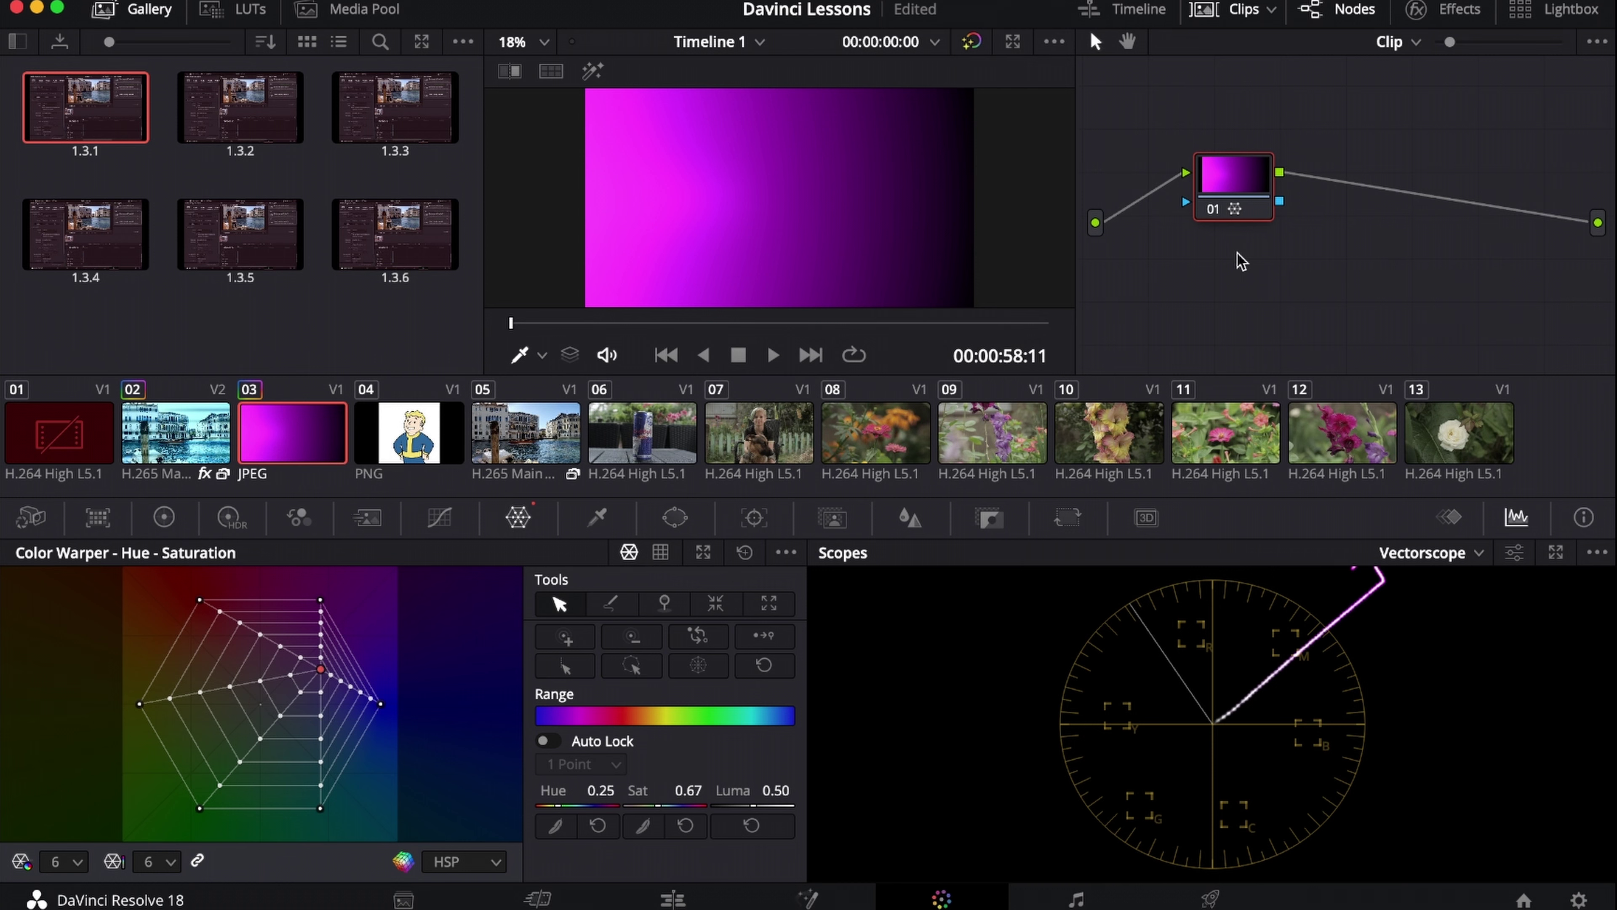
pyautogui.hotkey('alt', 's')
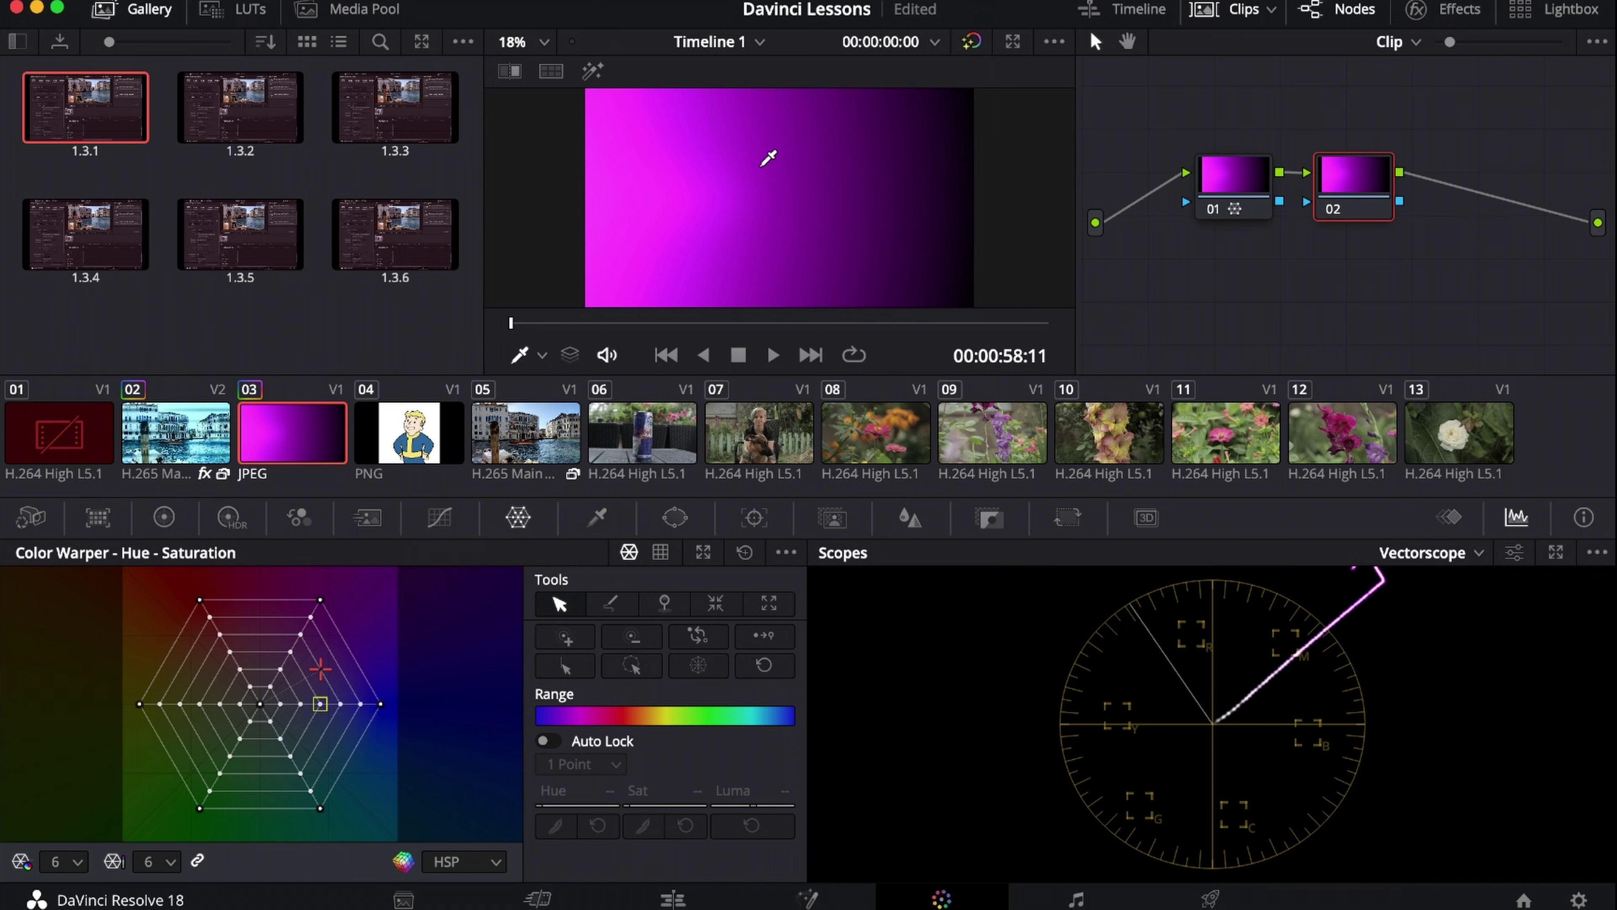
# - Warp the gradient's hue on node 02, reset that warp, and delete node 02
pyautogui.click(818, 134)
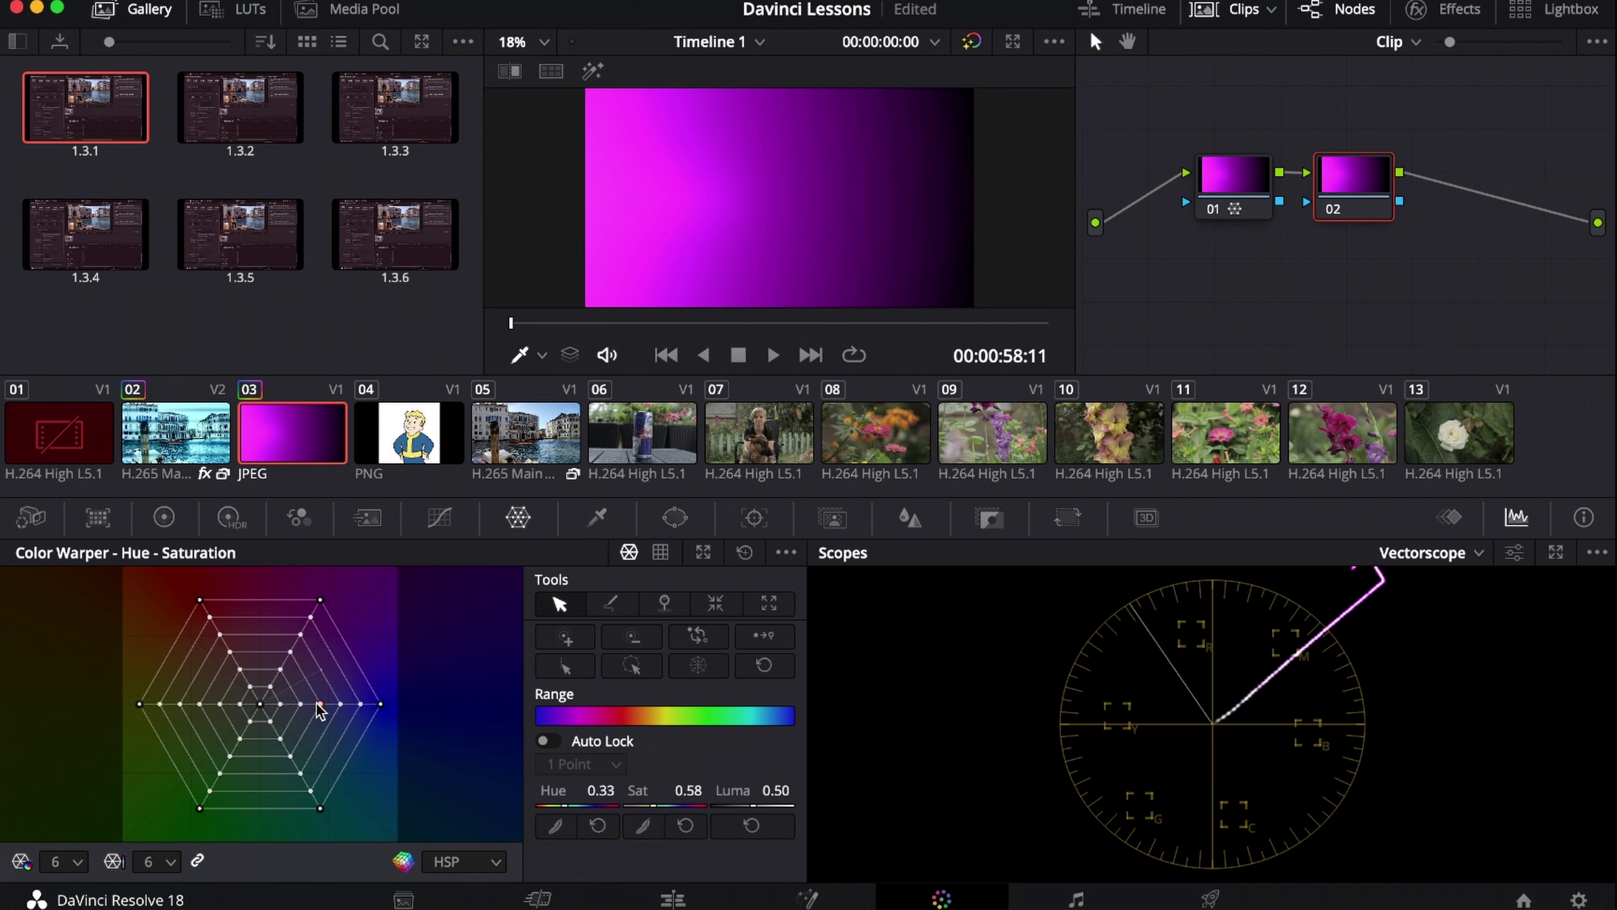
pyautogui.moveTo(323, 710)
pyautogui.mouseDown()
pyautogui.moveTo(197, 758)
pyautogui.moveTo(258, 640)
pyautogui.moveTo(307, 613)
pyautogui.moveTo(234, 878)
pyautogui.moveTo(197, 874)
pyautogui.mouseUp()
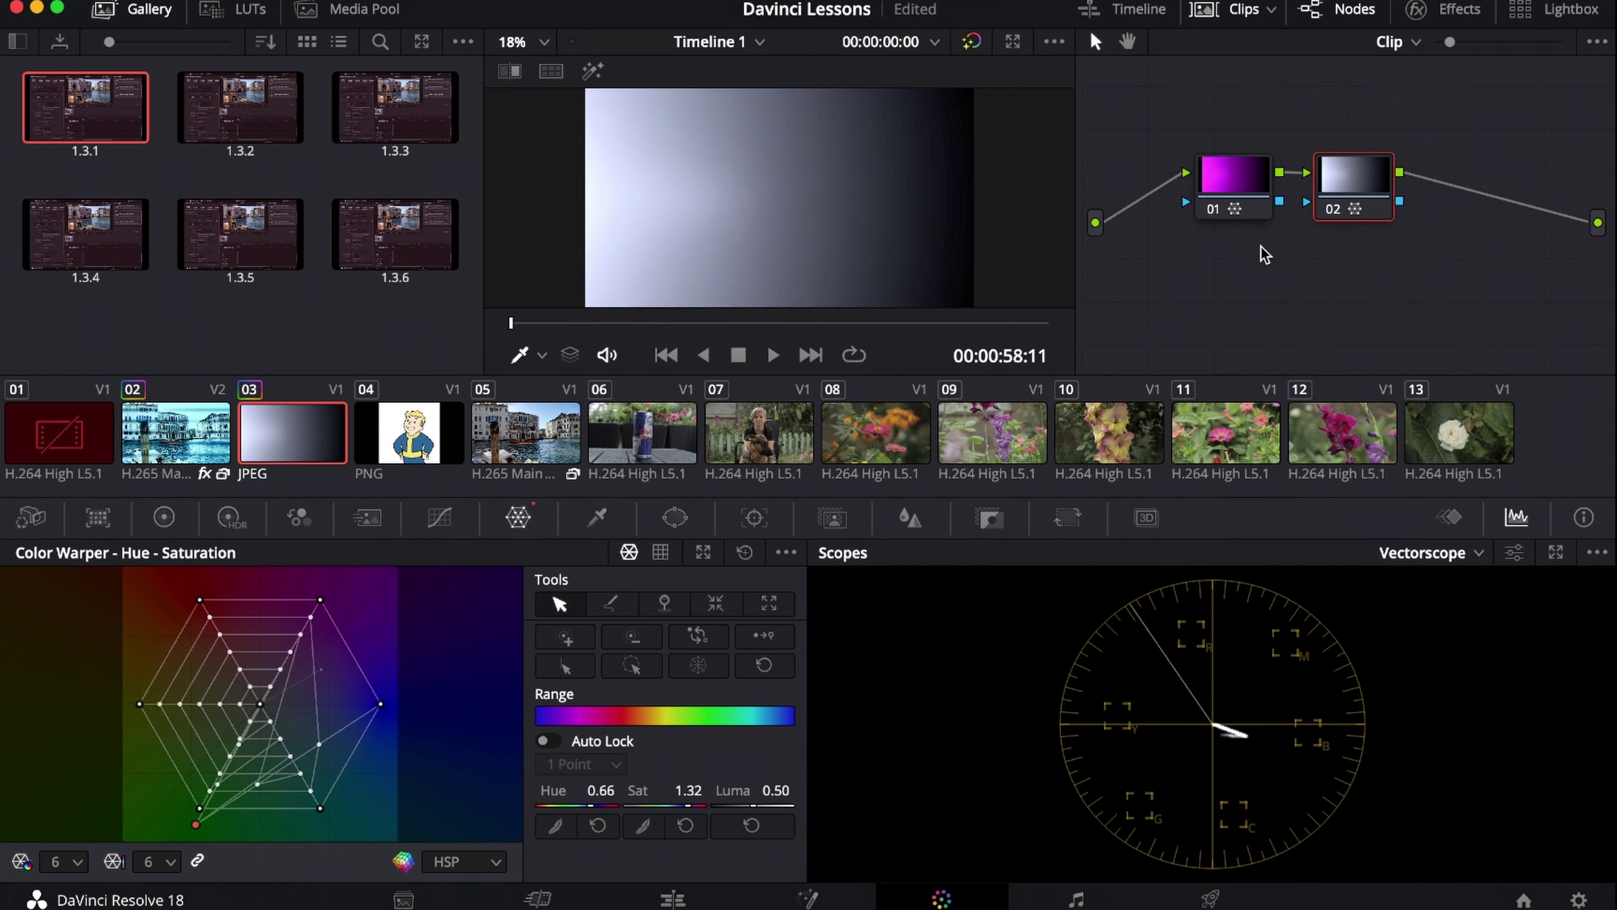
pyautogui.moveTo(196, 825); pyautogui.dragTo(344, 704)
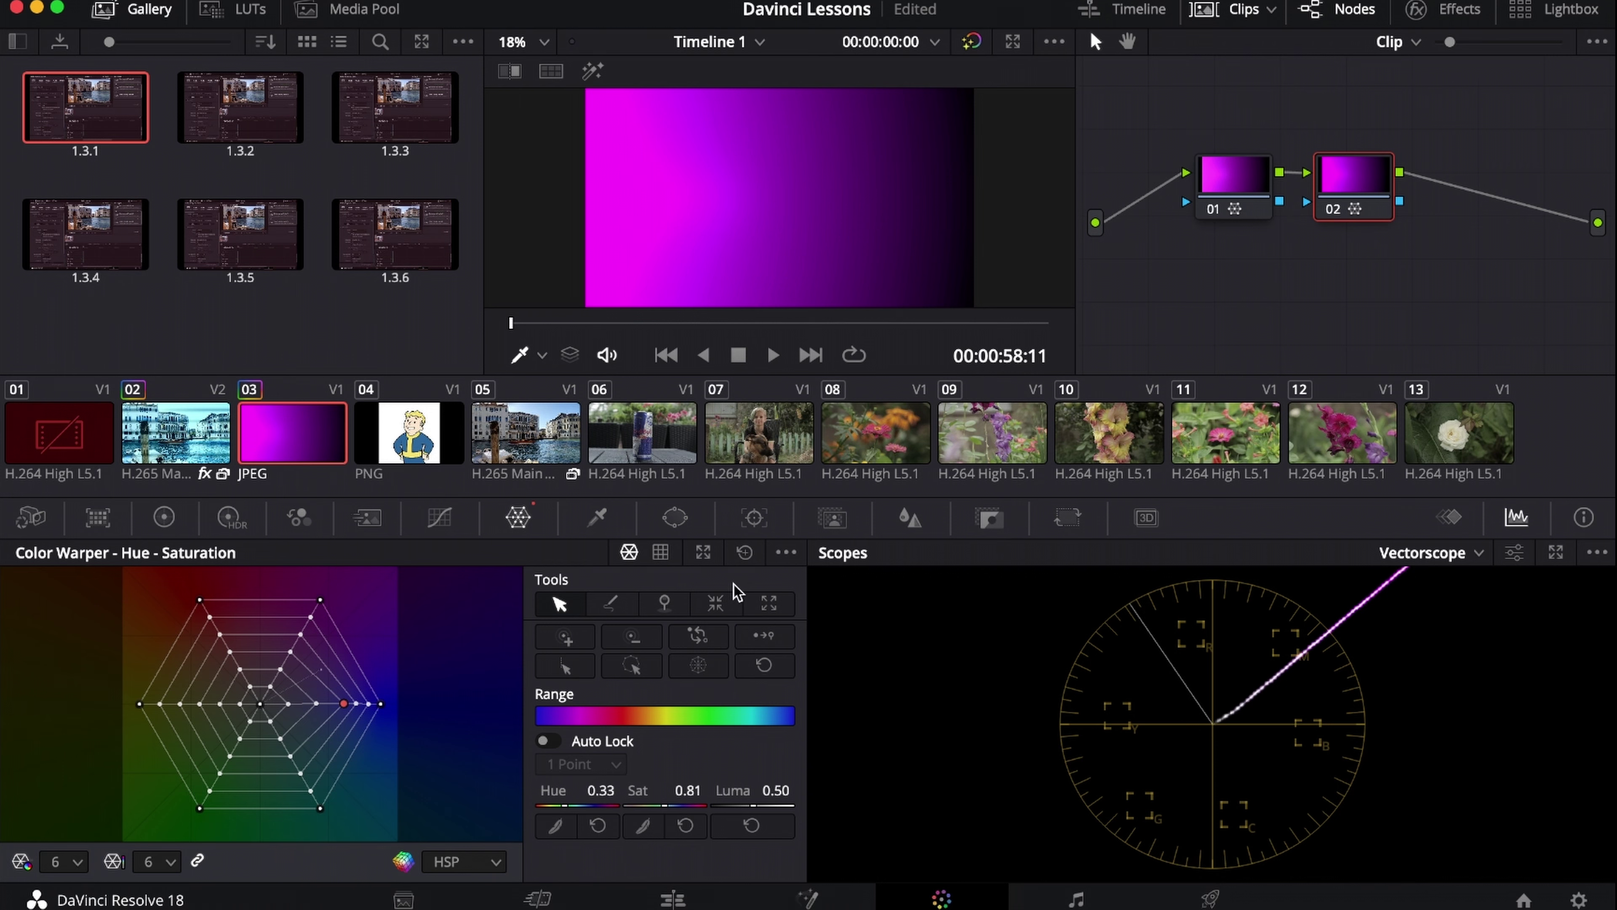
pyautogui.click(745, 552)
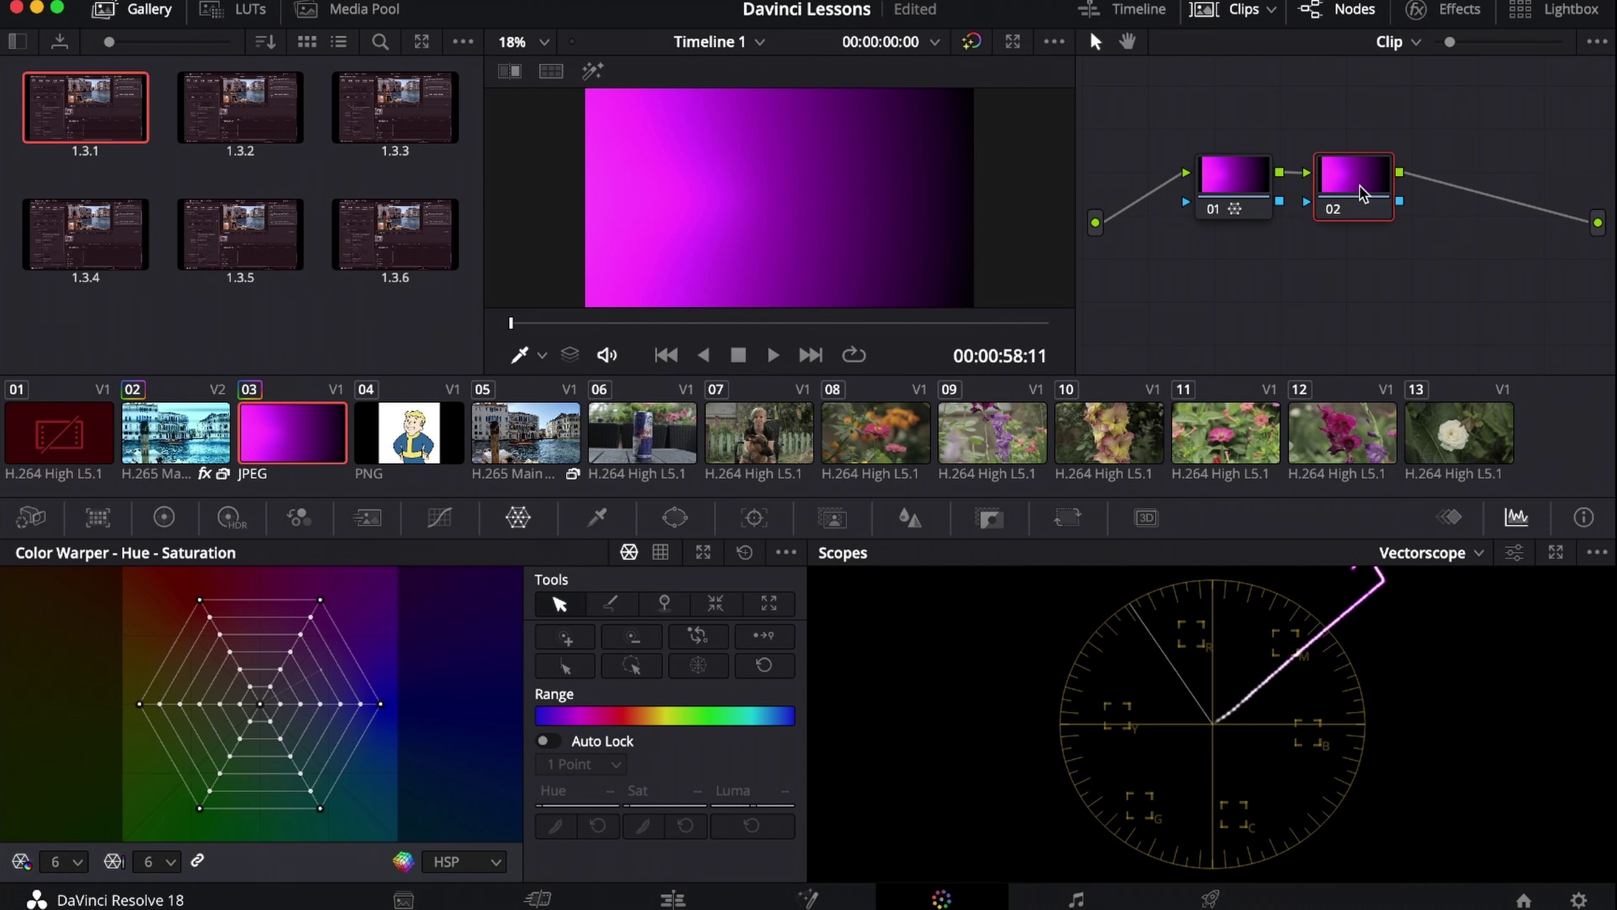
pyautogui.press('Delete')
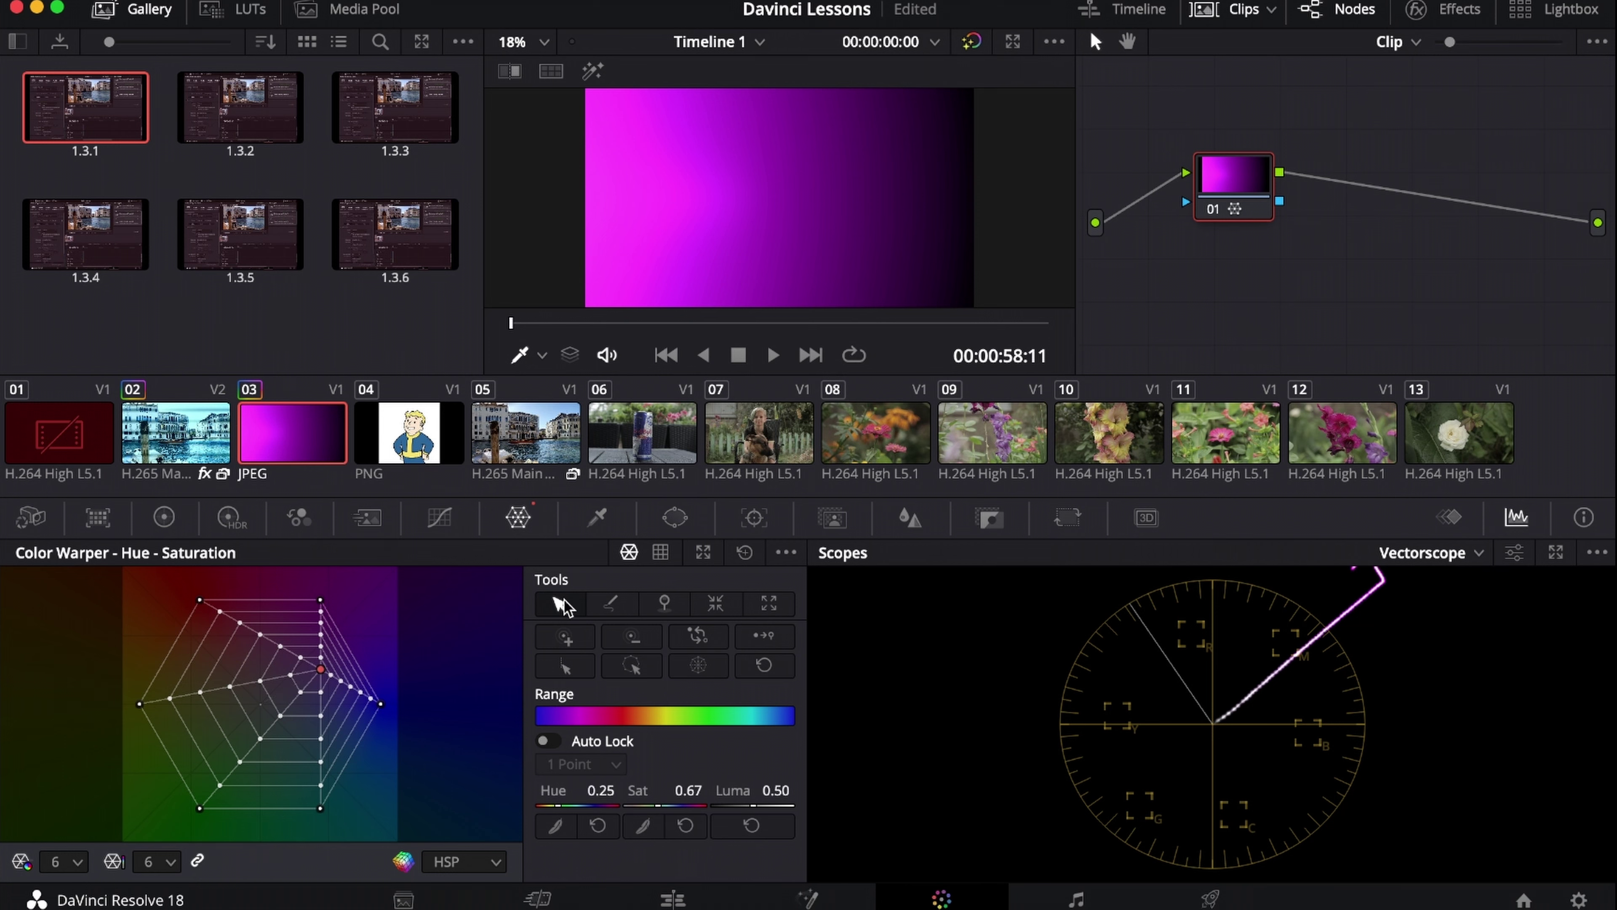
# - Reset node 01's warp so the gradient is grey, then load pink-and-orange flower clip 08
pyautogui.click(744, 552)
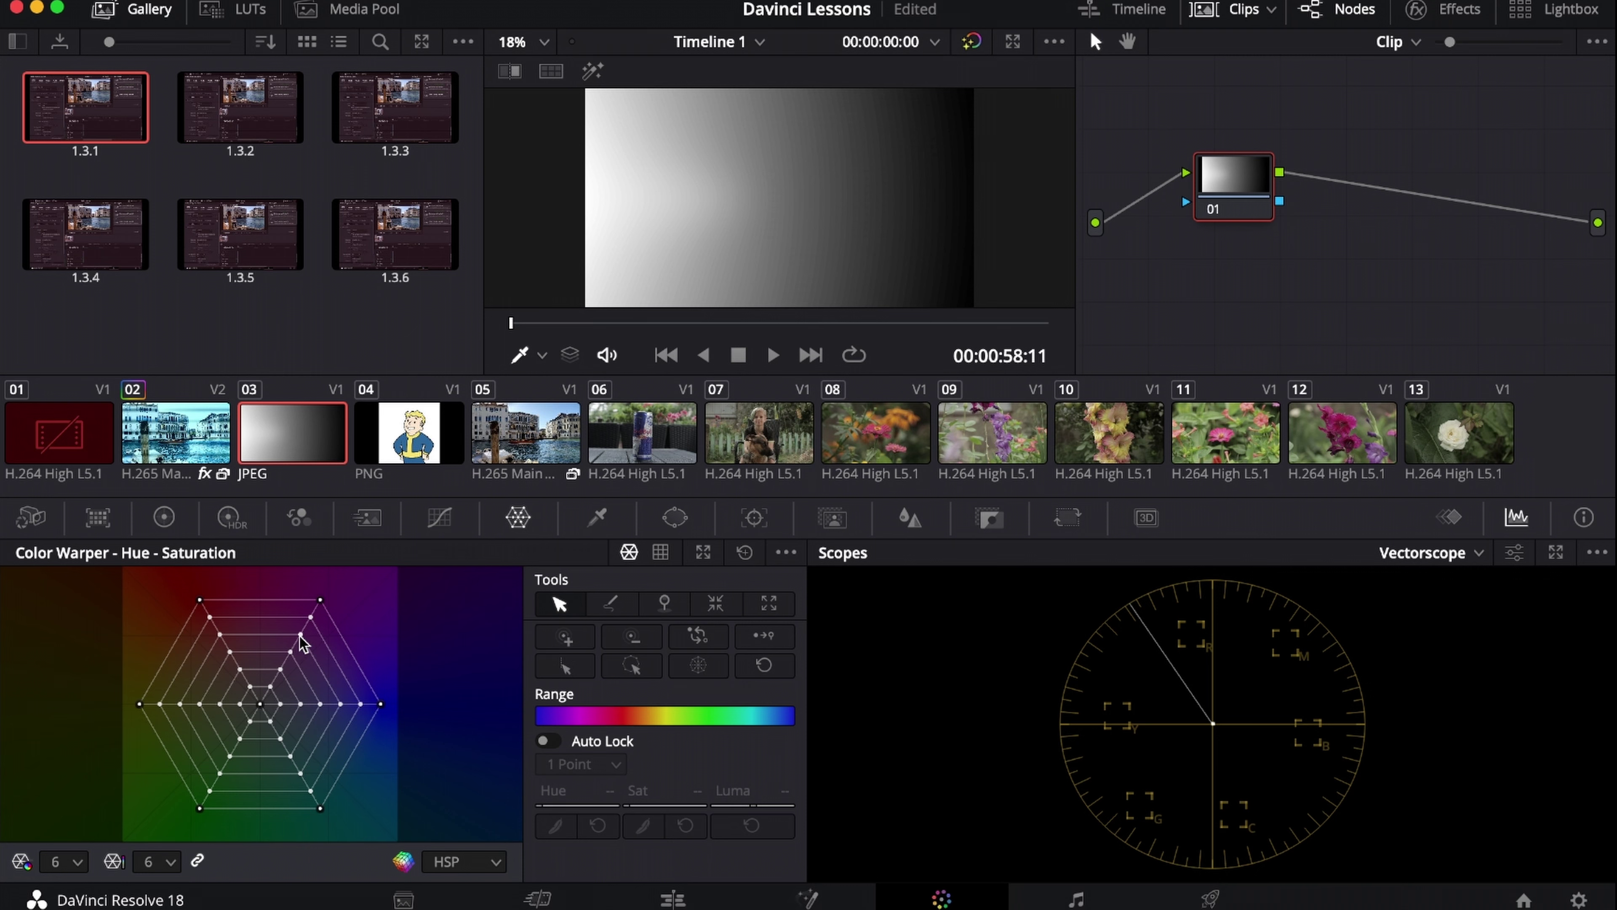
pyautogui.click(407, 449)
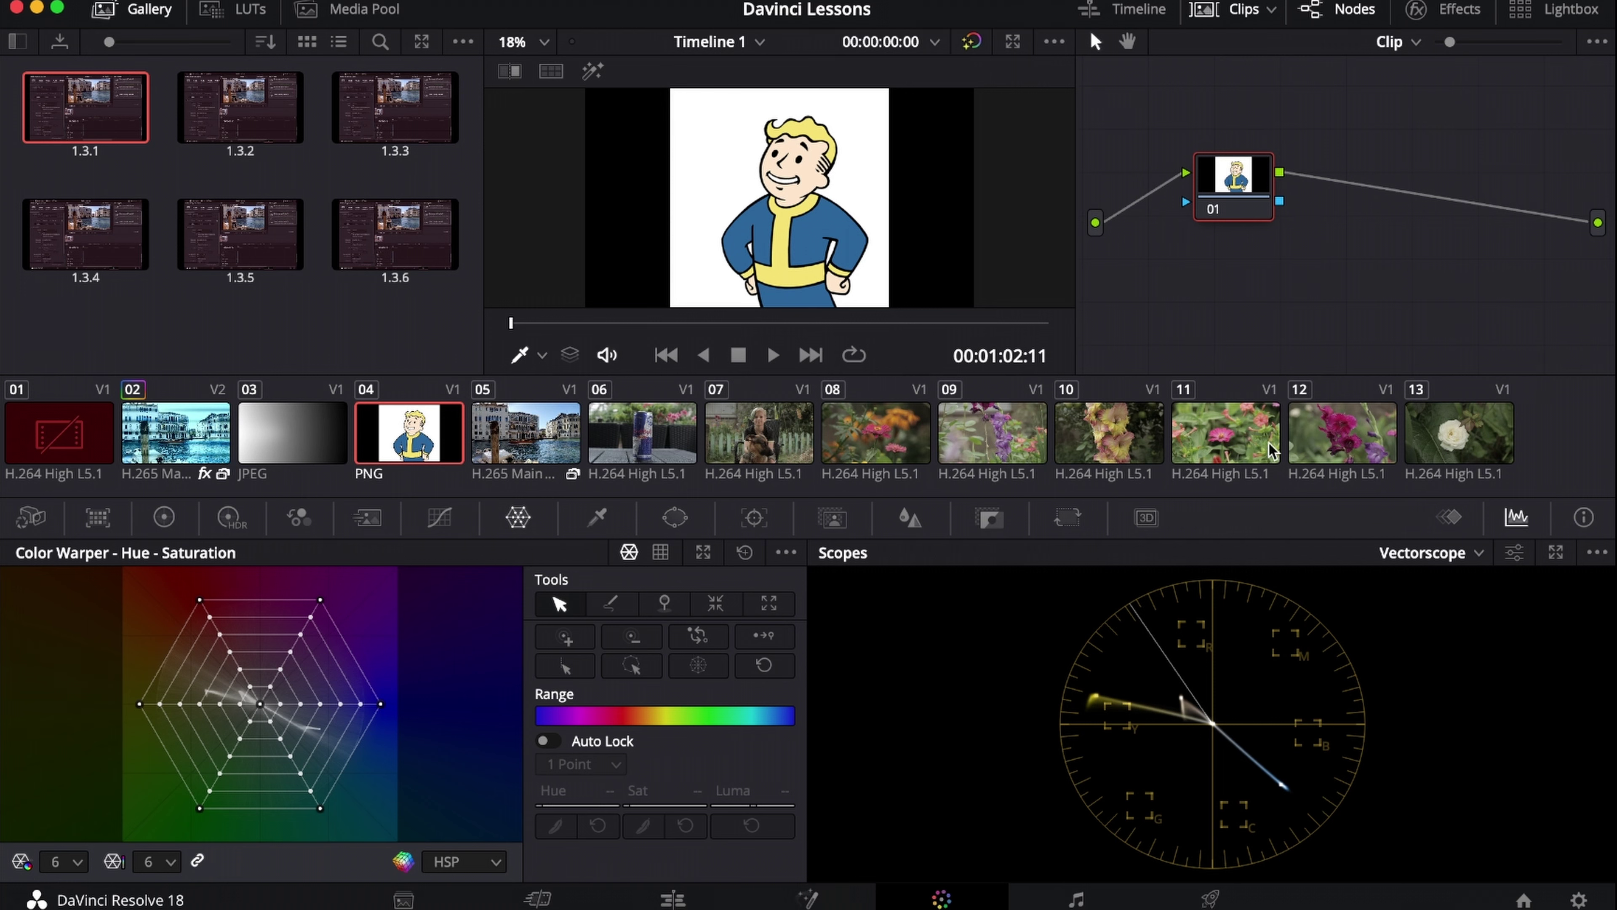
pyautogui.click(893, 441)
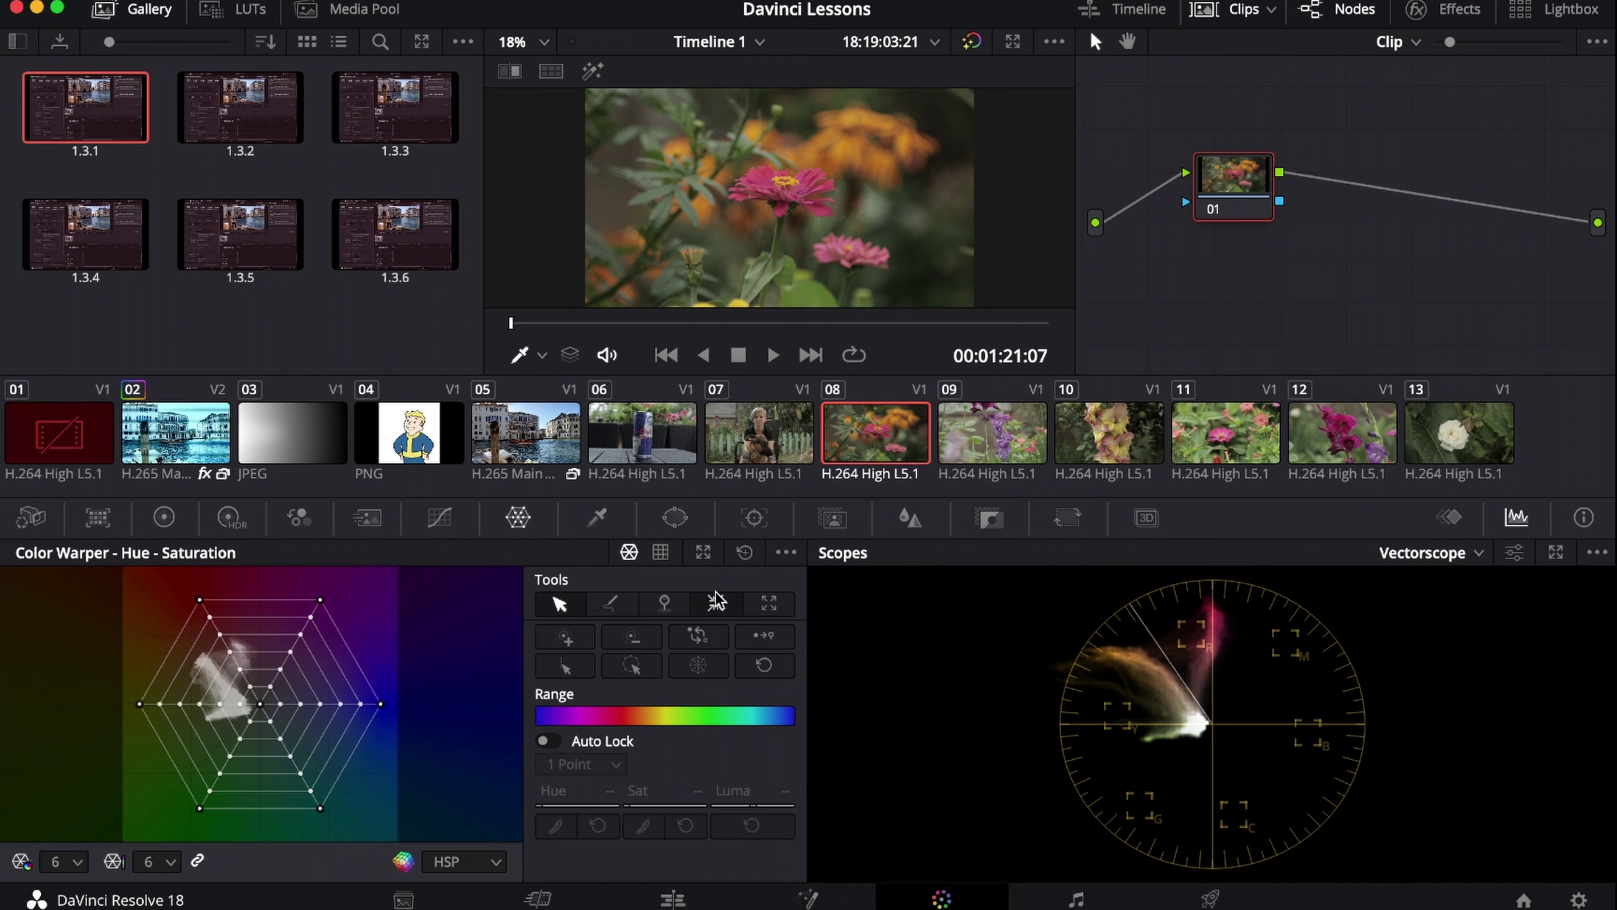
pyautogui.click(842, 153)
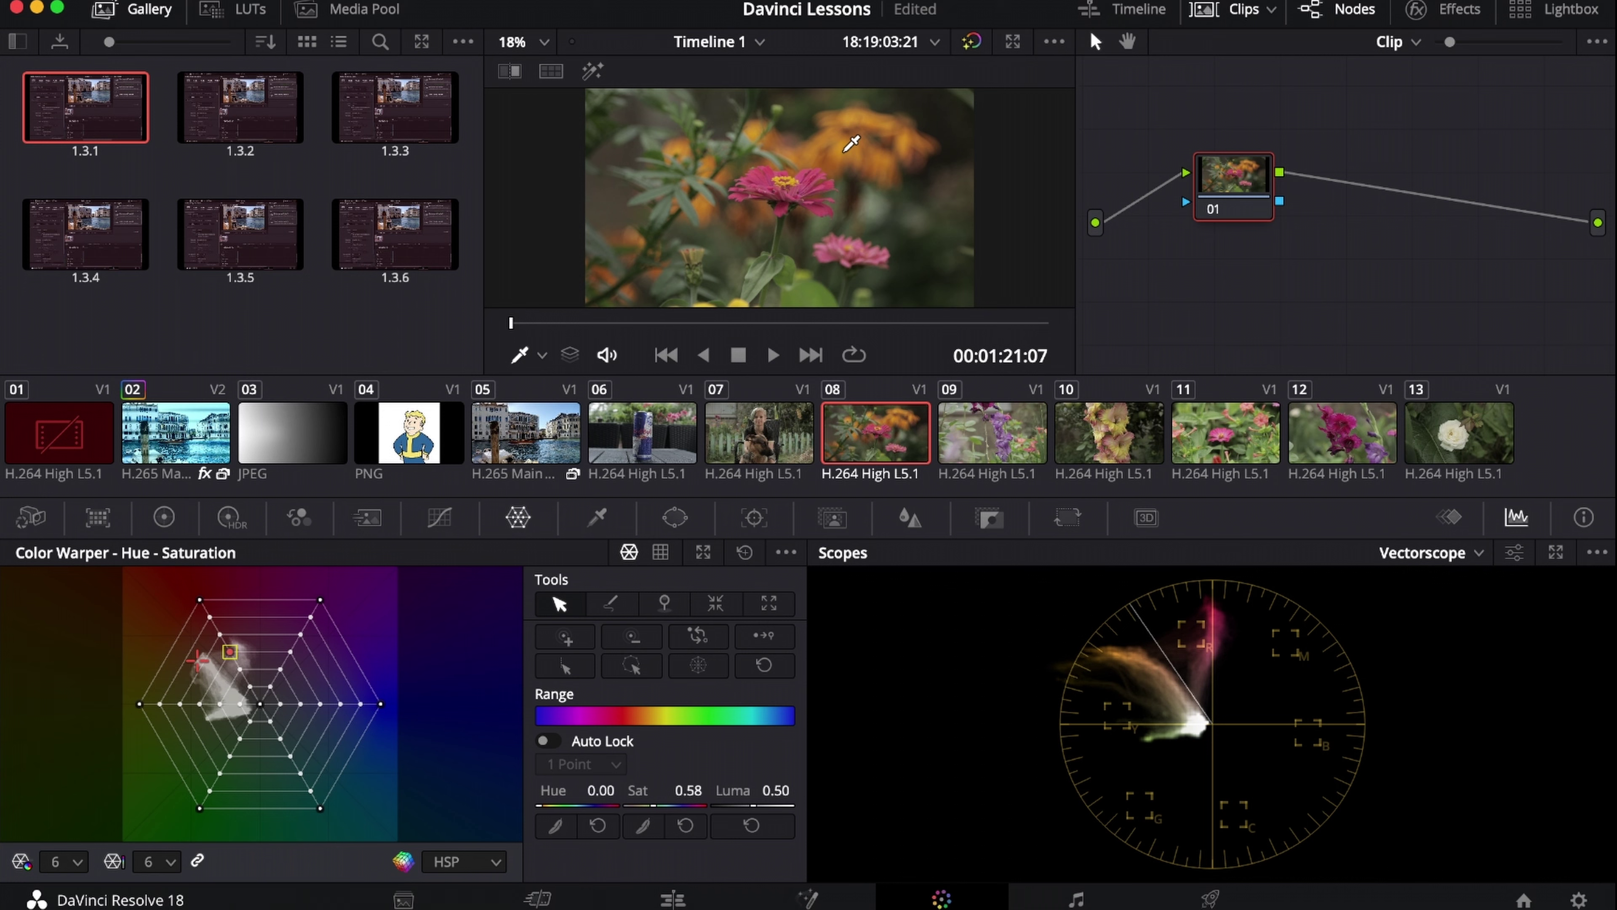
pyautogui.moveTo(231, 653)
pyautogui.mouseDown()
pyautogui.moveTo(331, 686)
pyautogui.moveTo(233, 652)
pyautogui.mouseUp()
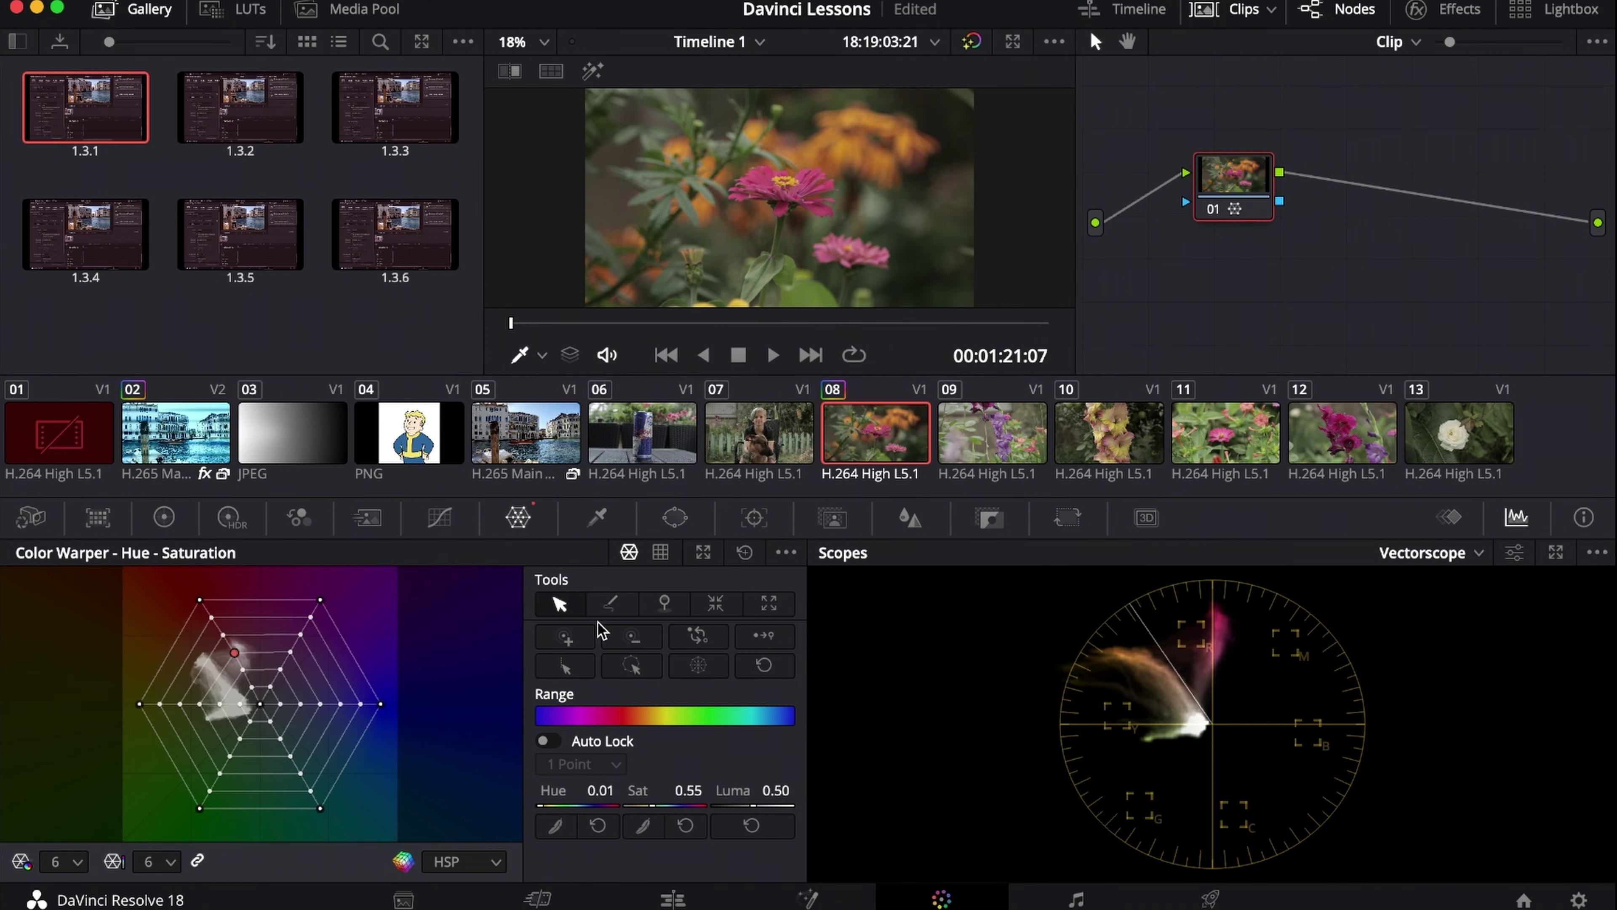
pyautogui.click(745, 551)
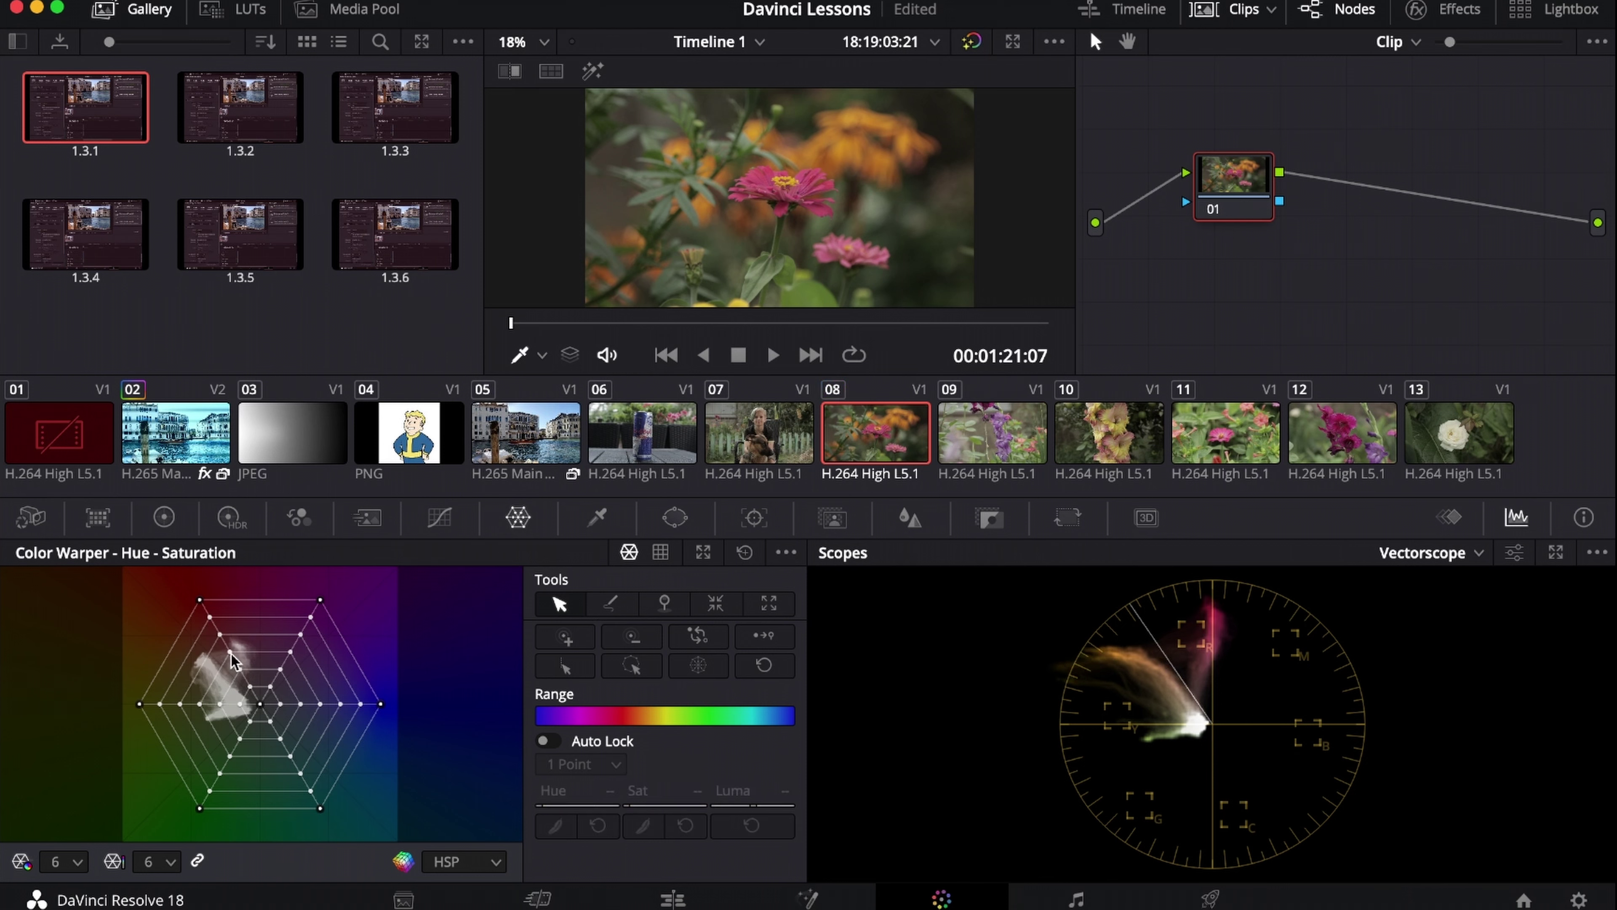
pyautogui.click(230, 651)
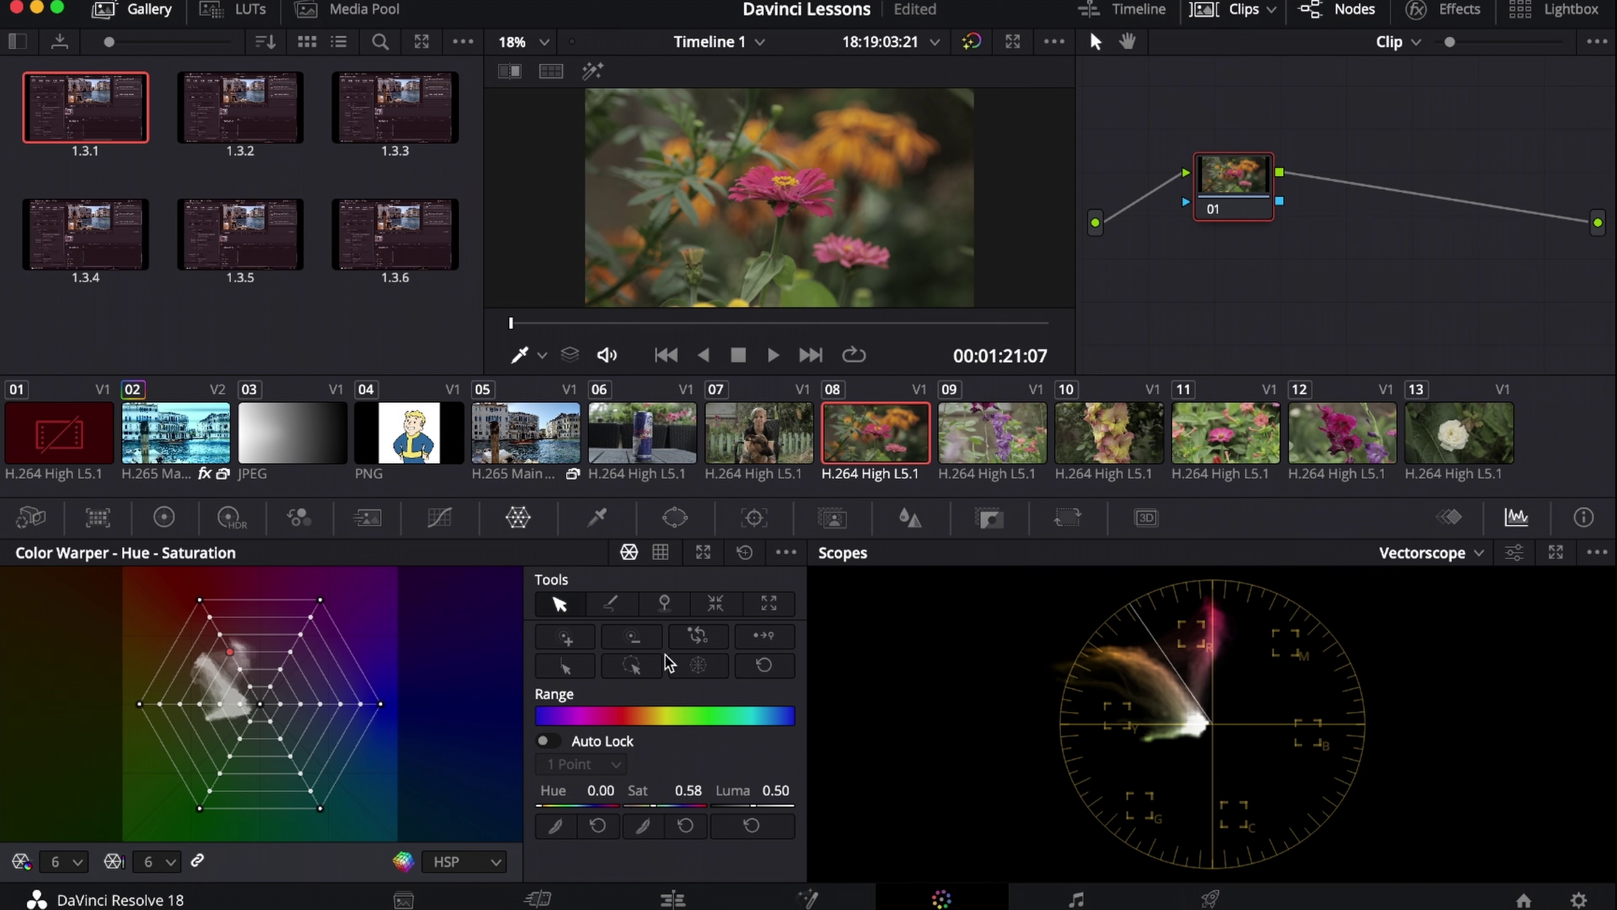
pyautogui.click(567, 670)
pyautogui.moveTo(221, 637)
pyautogui.mouseDown()
pyautogui.moveTo(245, 633)
pyautogui.moveTo(254, 691)
pyautogui.moveTo(364, 683)
pyautogui.moveTo(254, 762)
pyautogui.moveTo(219, 645)
pyautogui.mouseUp()
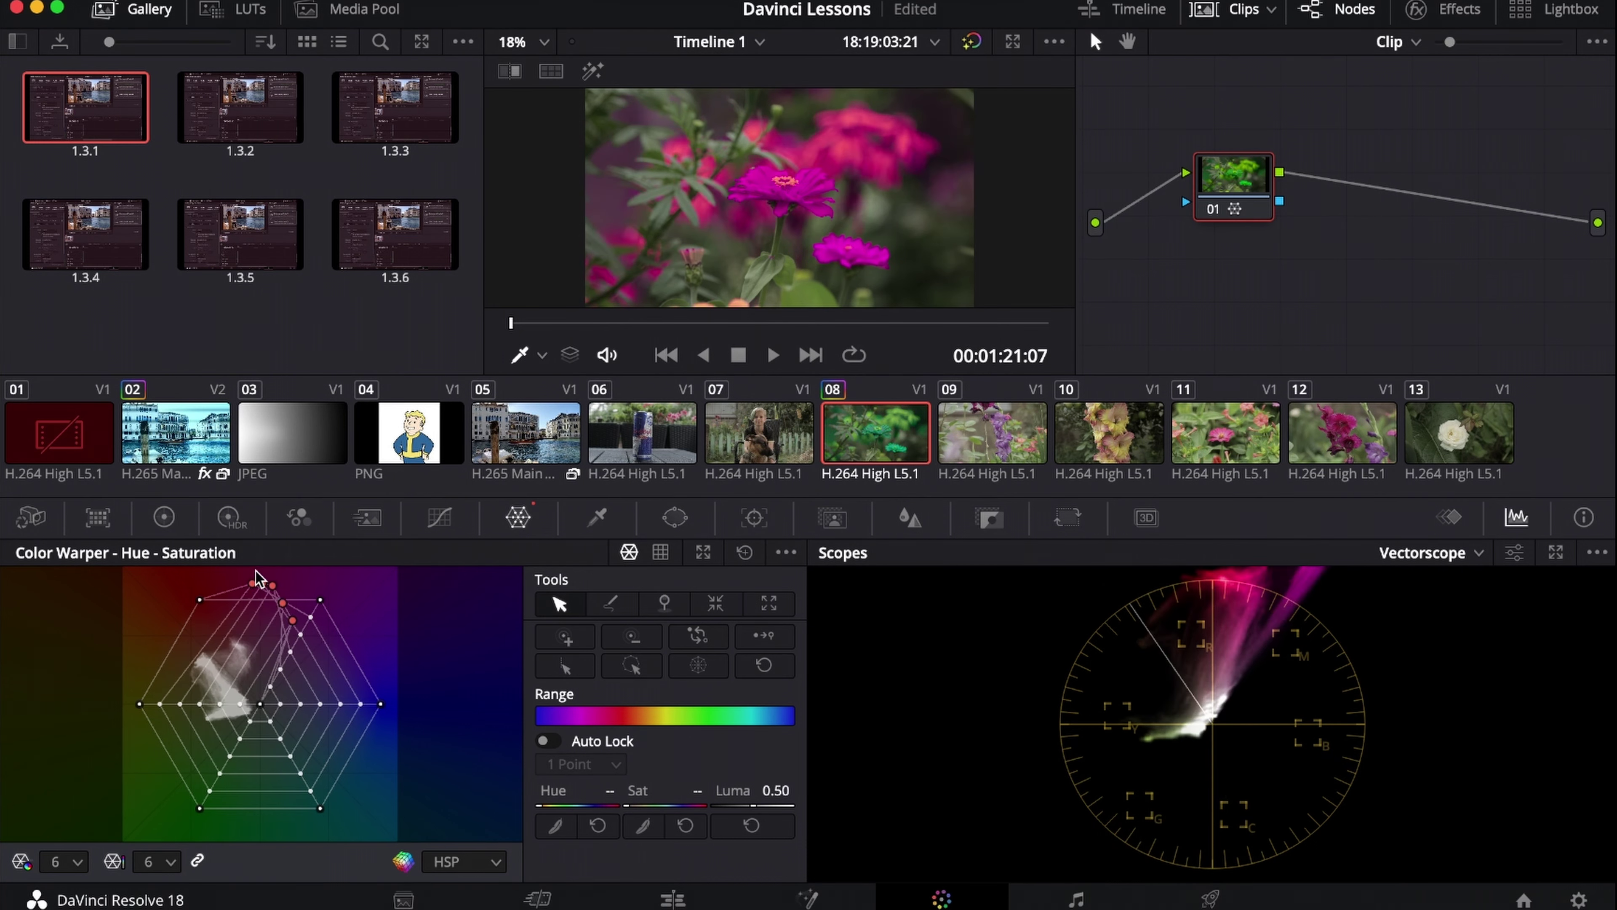
pyautogui.click(744, 551)
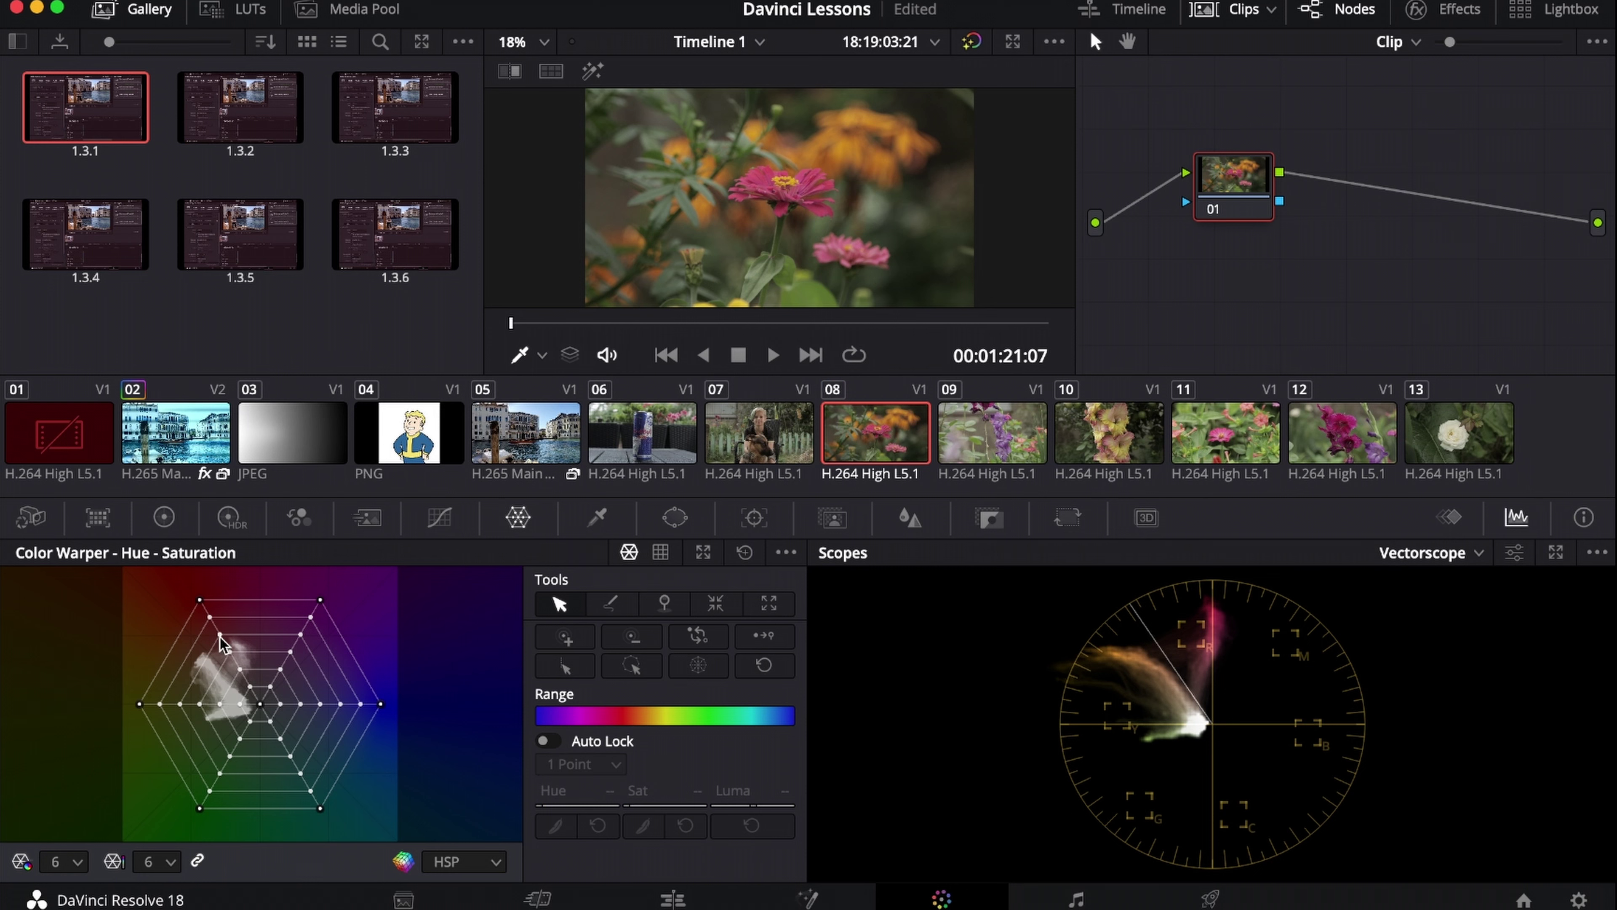
pyautogui.click(210, 618)
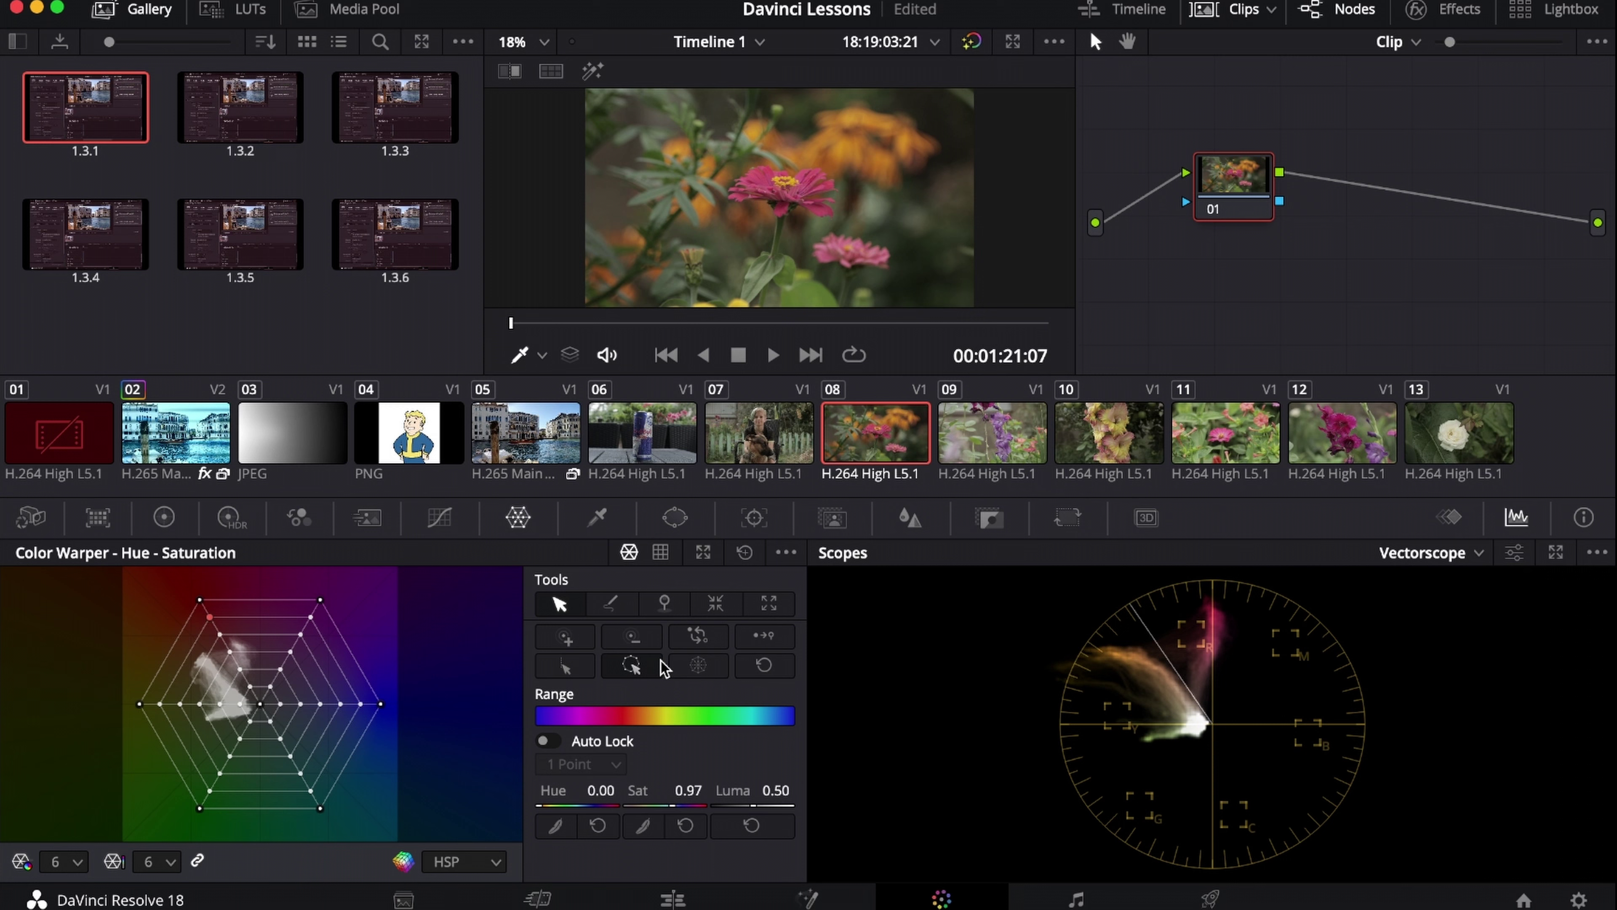
pyautogui.click(637, 668)
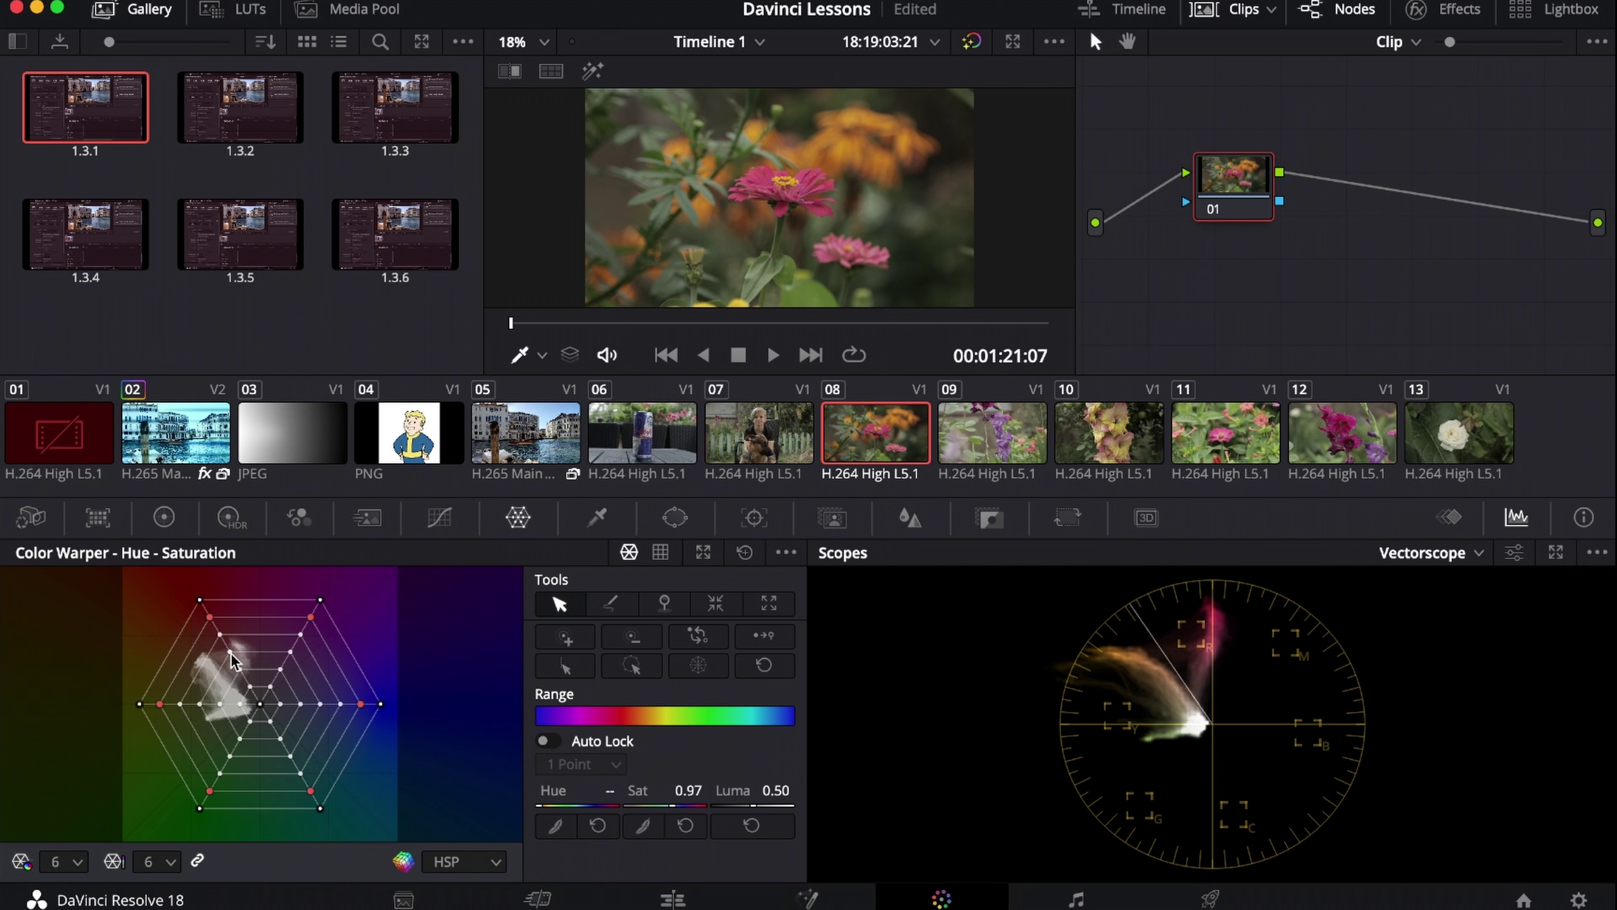
pyautogui.moveTo(205, 621); pyautogui.dragTo(230, 637)
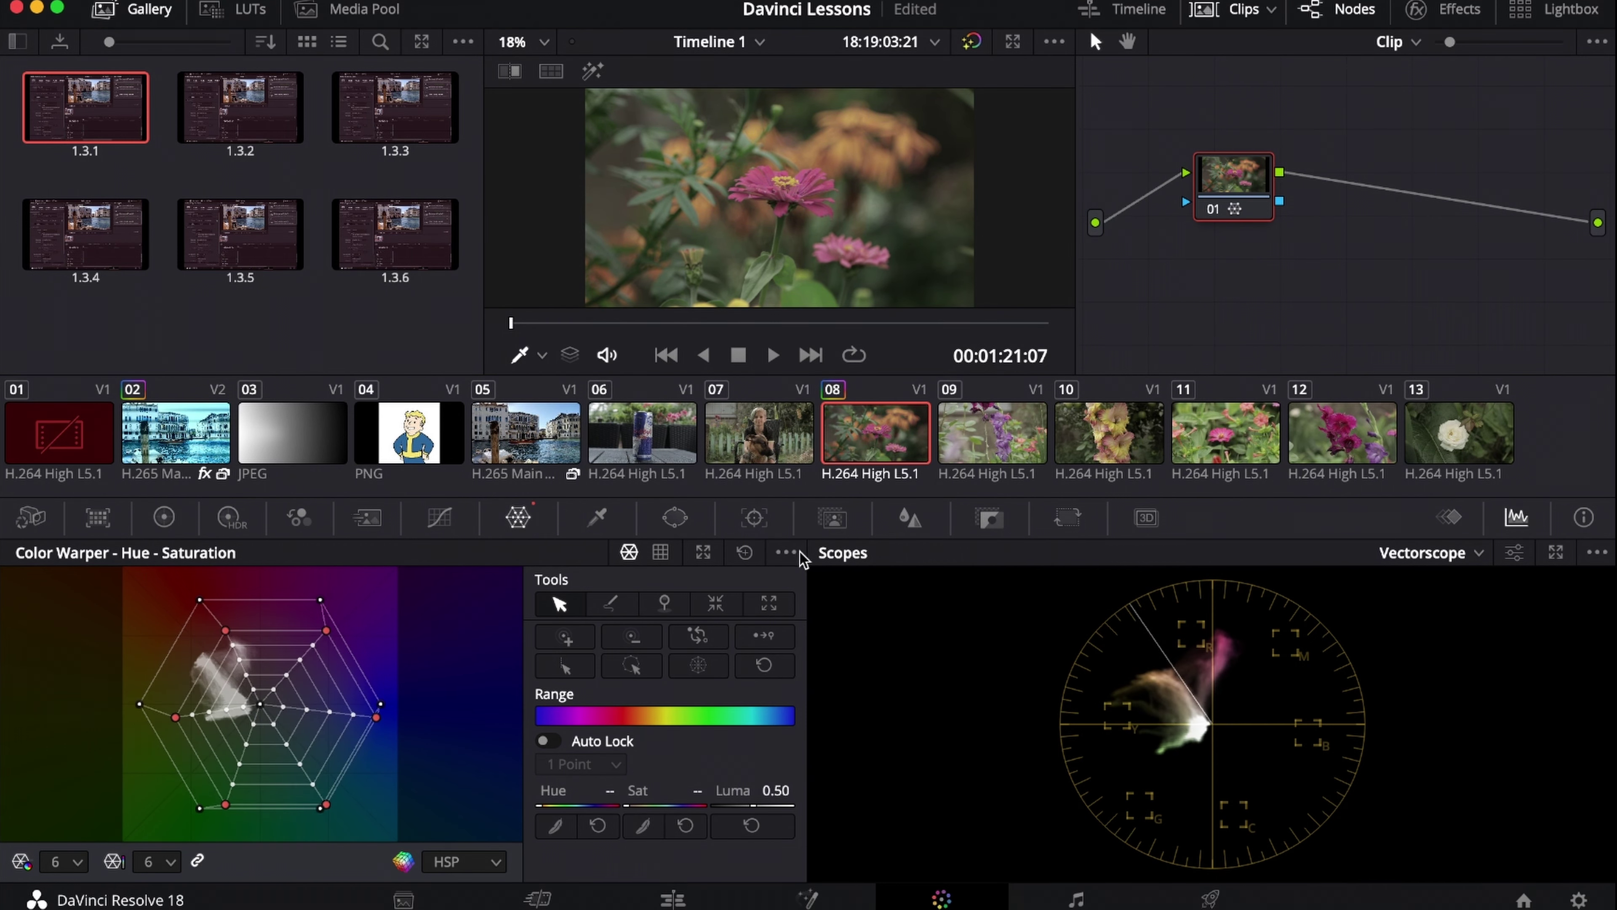
pyautogui.click(744, 552)
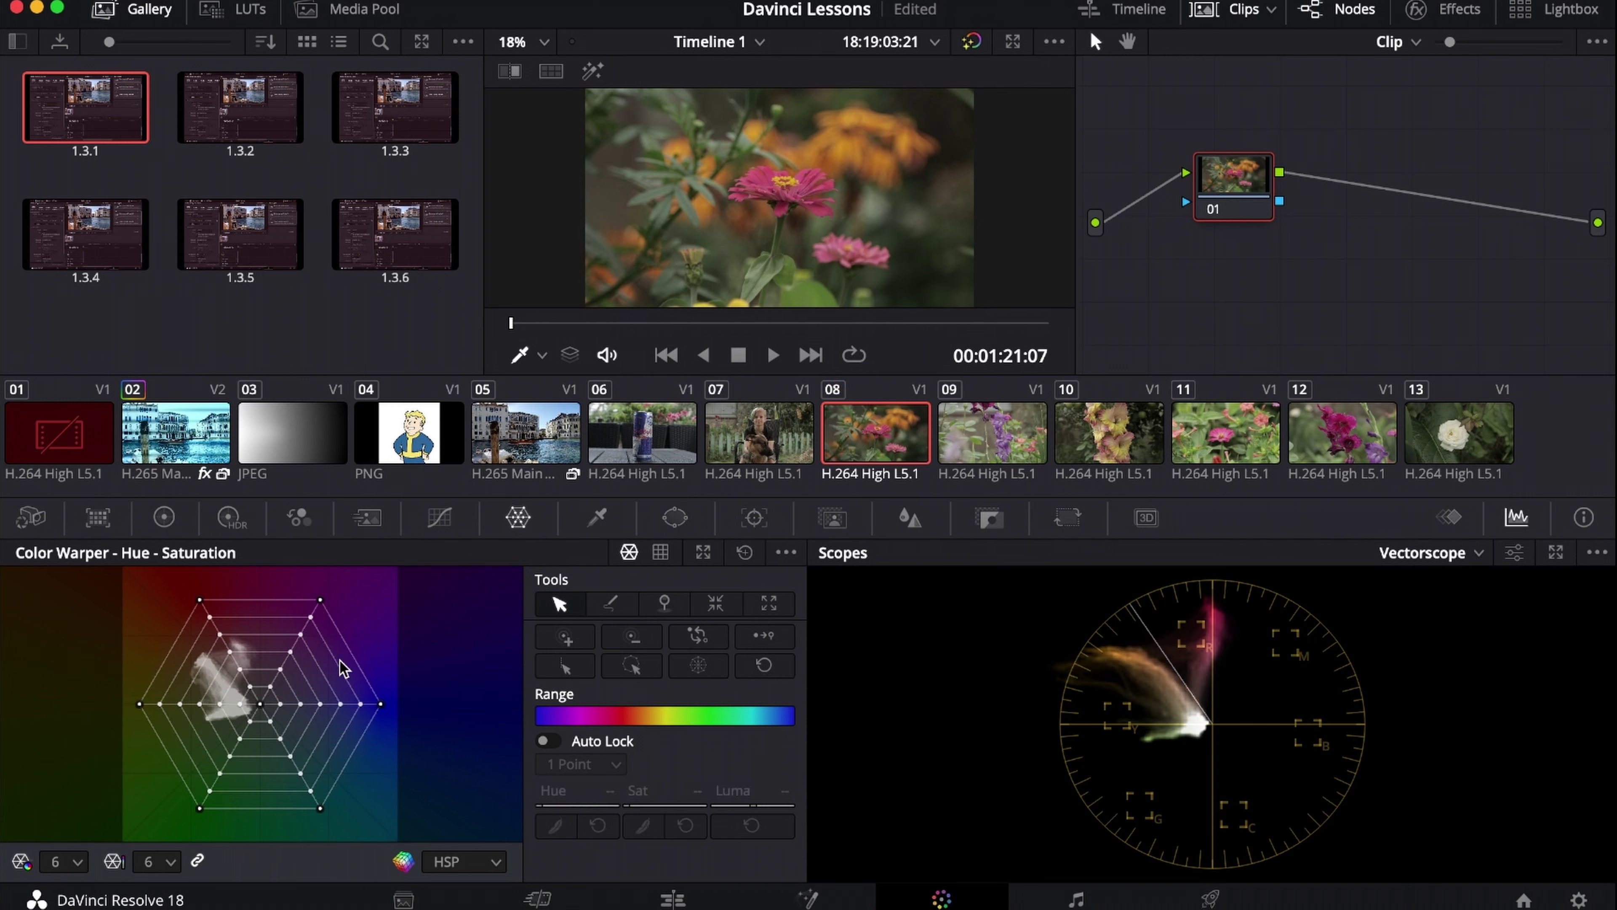
pyautogui.click(302, 635)
pyautogui.click(698, 634)
pyautogui.click(698, 639)
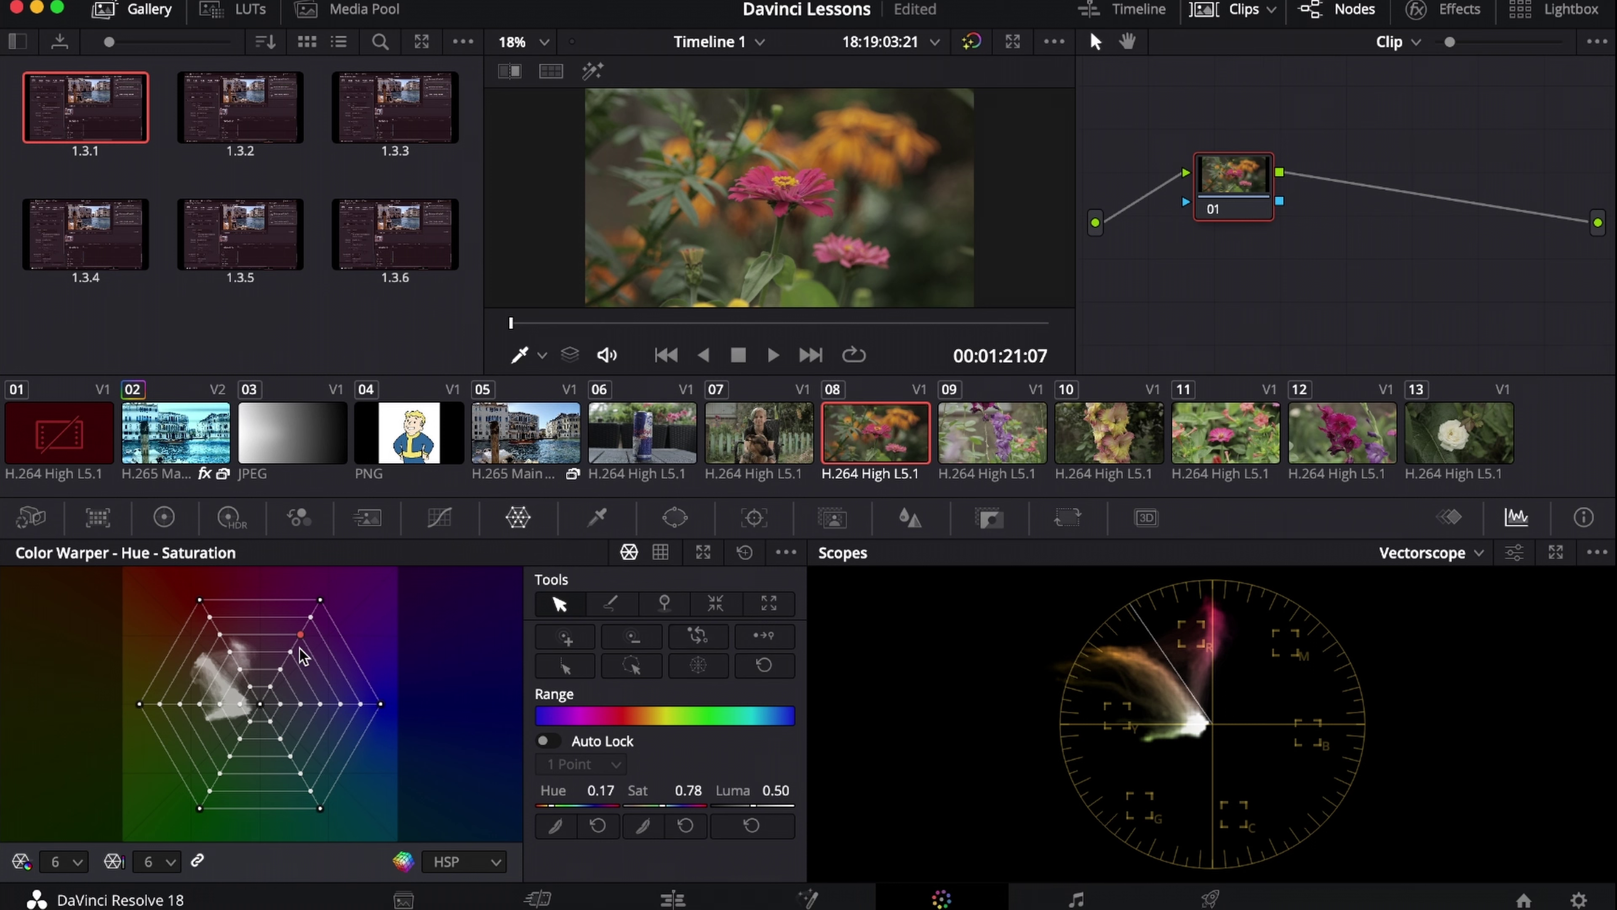
pyautogui.moveTo(373, 640); pyautogui.dragTo(319, 776)
pyautogui.moveTo(328, 688); pyautogui.dragTo(385, 717)
pyautogui.moveTo(374, 780); pyautogui.dragTo(243, 820)
pyautogui.moveTo(143, 617); pyautogui.dragTo(237, 793)
pyautogui.click(300, 635)
pyautogui.click(716, 611)
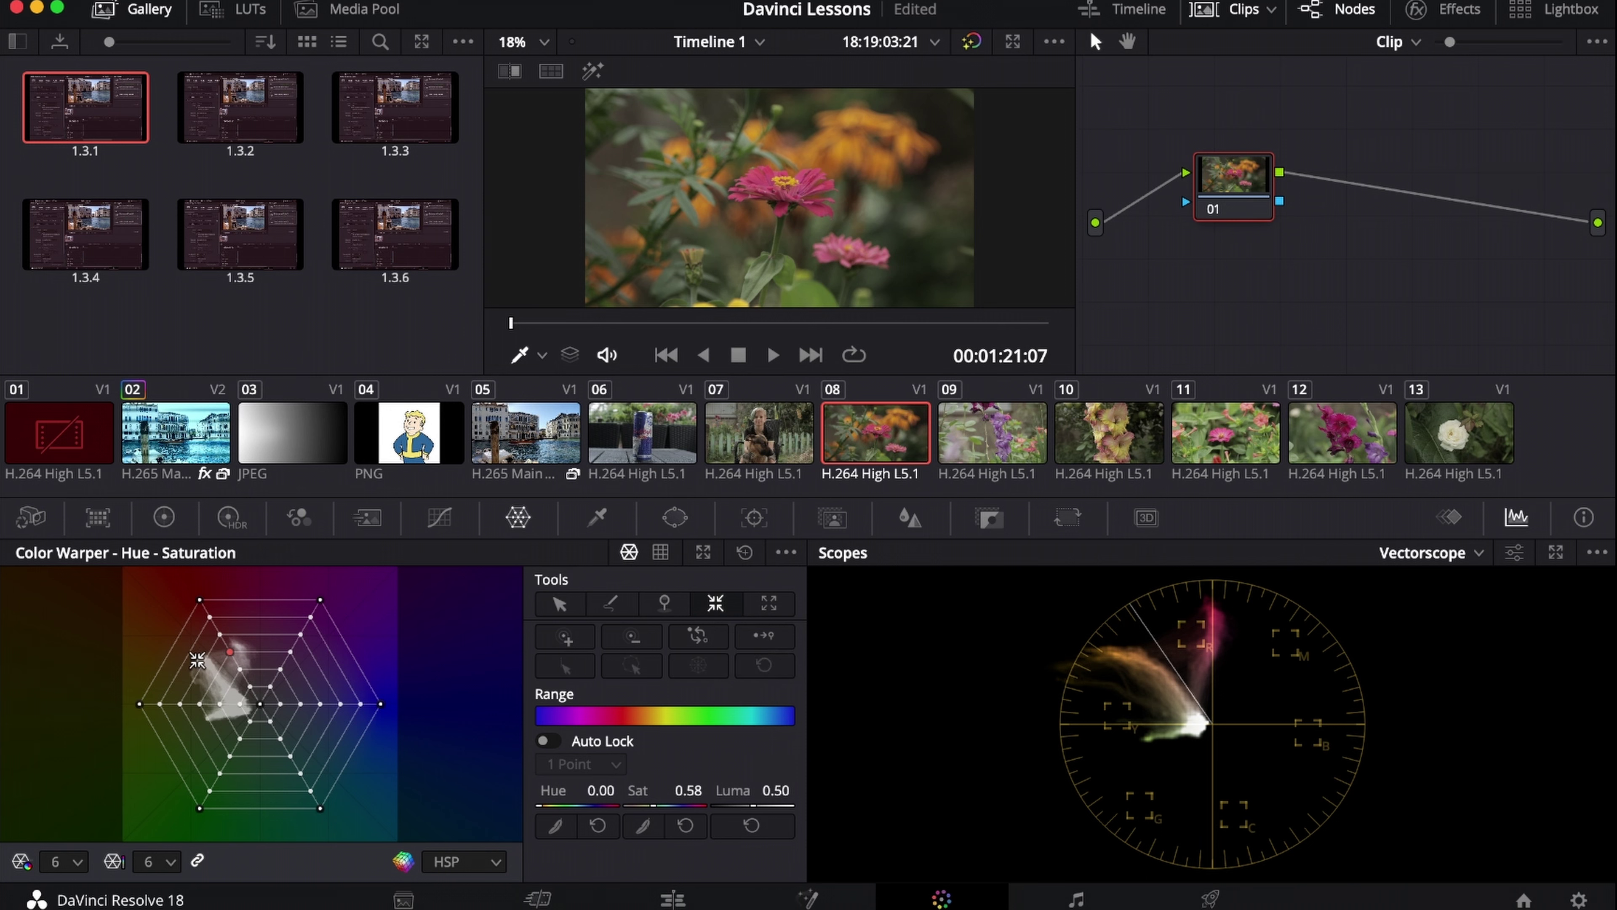
pyautogui.click(229, 652)
pyautogui.click(229, 652)
pyautogui.click(229, 653)
pyautogui.click(229, 653)
pyautogui.click(229, 653)
pyautogui.click(229, 652)
pyautogui.click(229, 652)
pyautogui.click(229, 652)
pyautogui.click(230, 652)
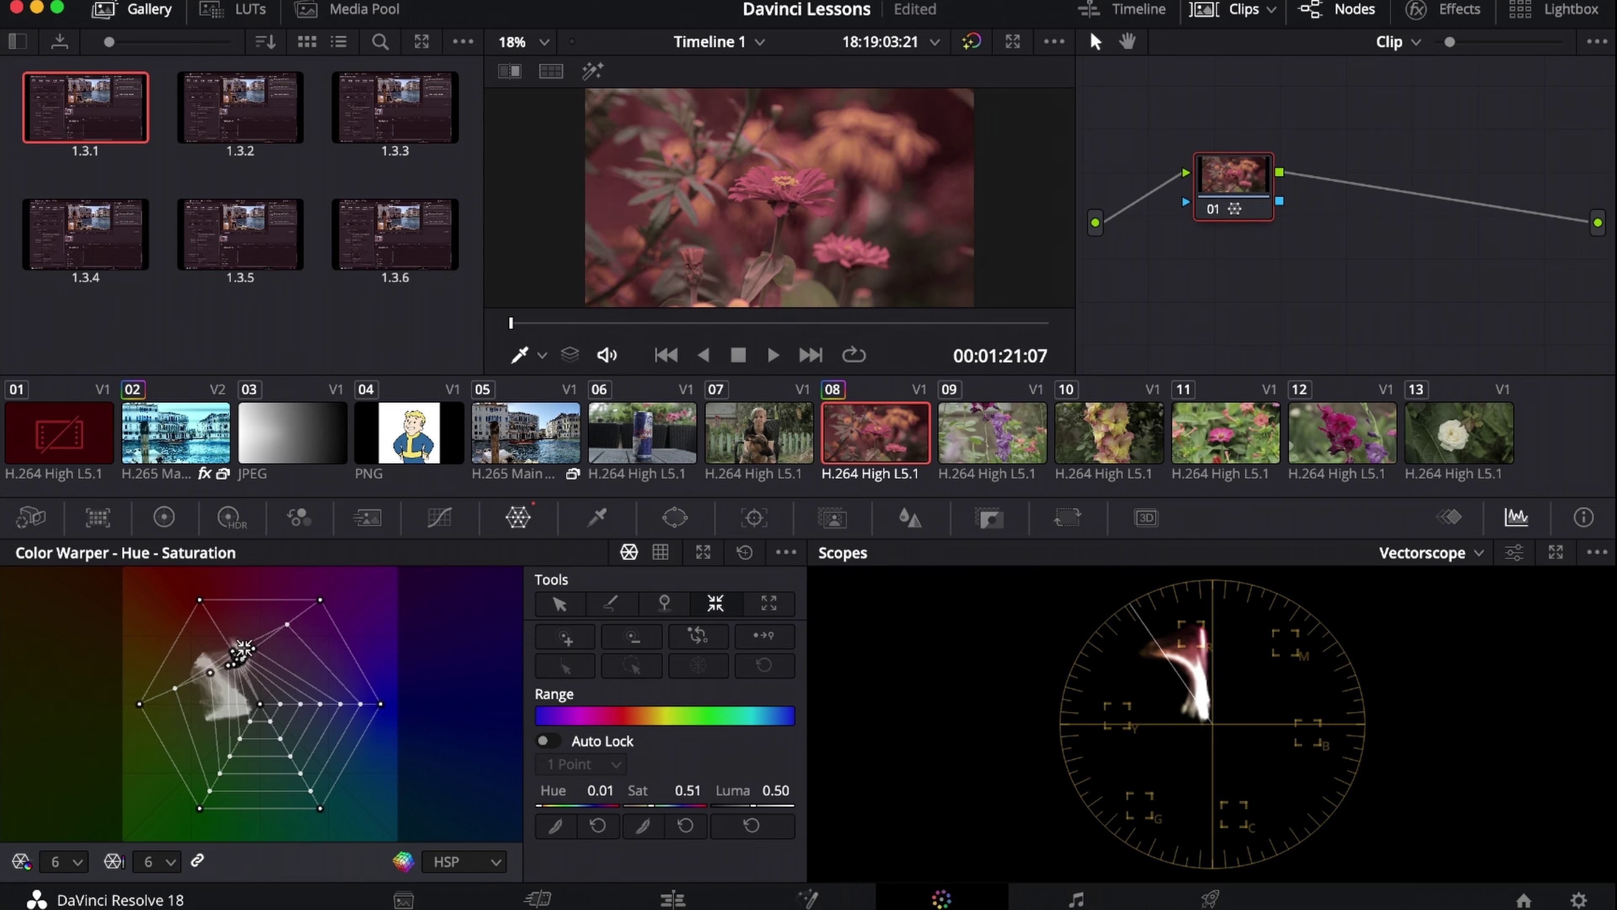
pyautogui.click(744, 551)
pyautogui.click(231, 650)
pyautogui.click(770, 604)
pyautogui.click(233, 651)
pyautogui.click(233, 651)
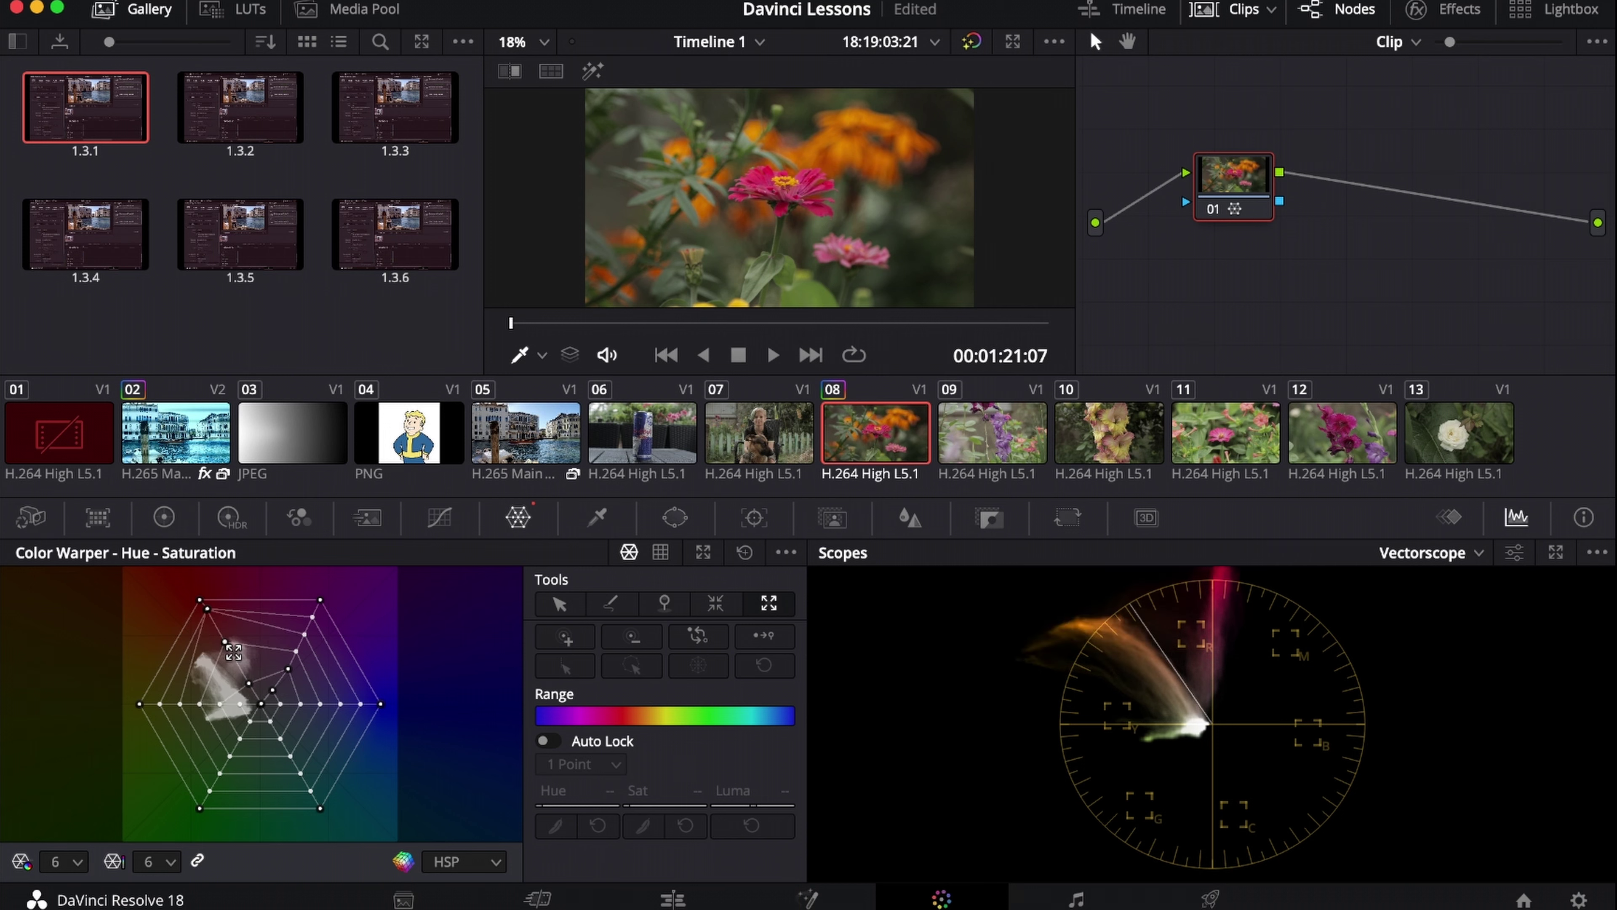
pyautogui.click(233, 651)
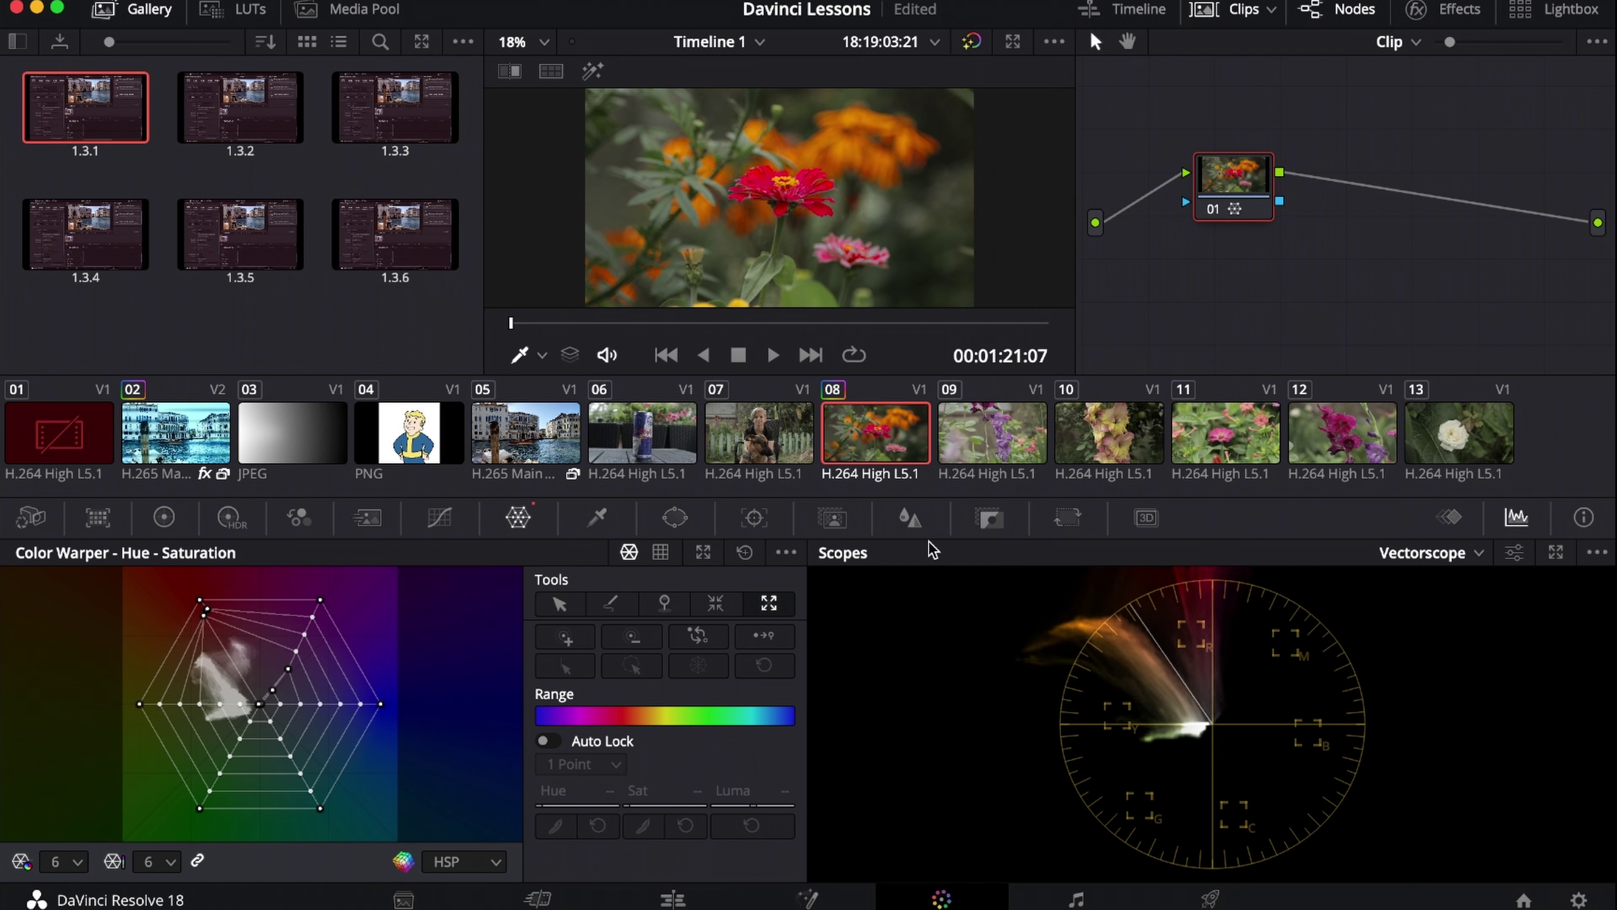
pyautogui.click(742, 553)
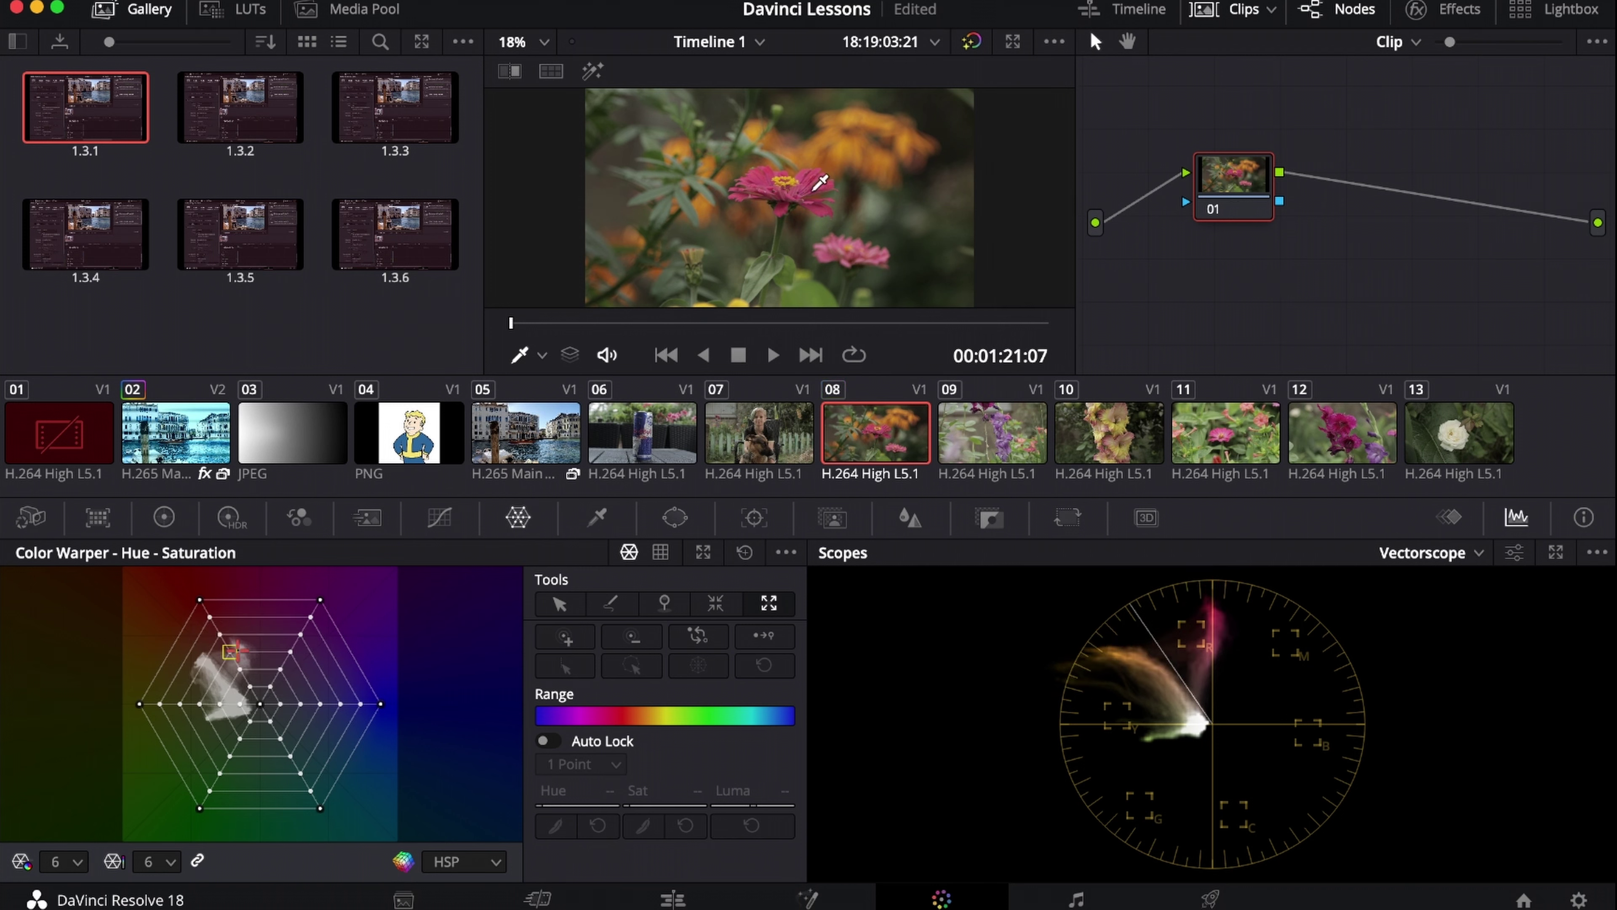
pyautogui.moveTo(833, 130)
pyautogui.mouseDown()
pyautogui.moveTo(826, 141)
pyautogui.moveTo(859, 142)
pyautogui.mouseUp()
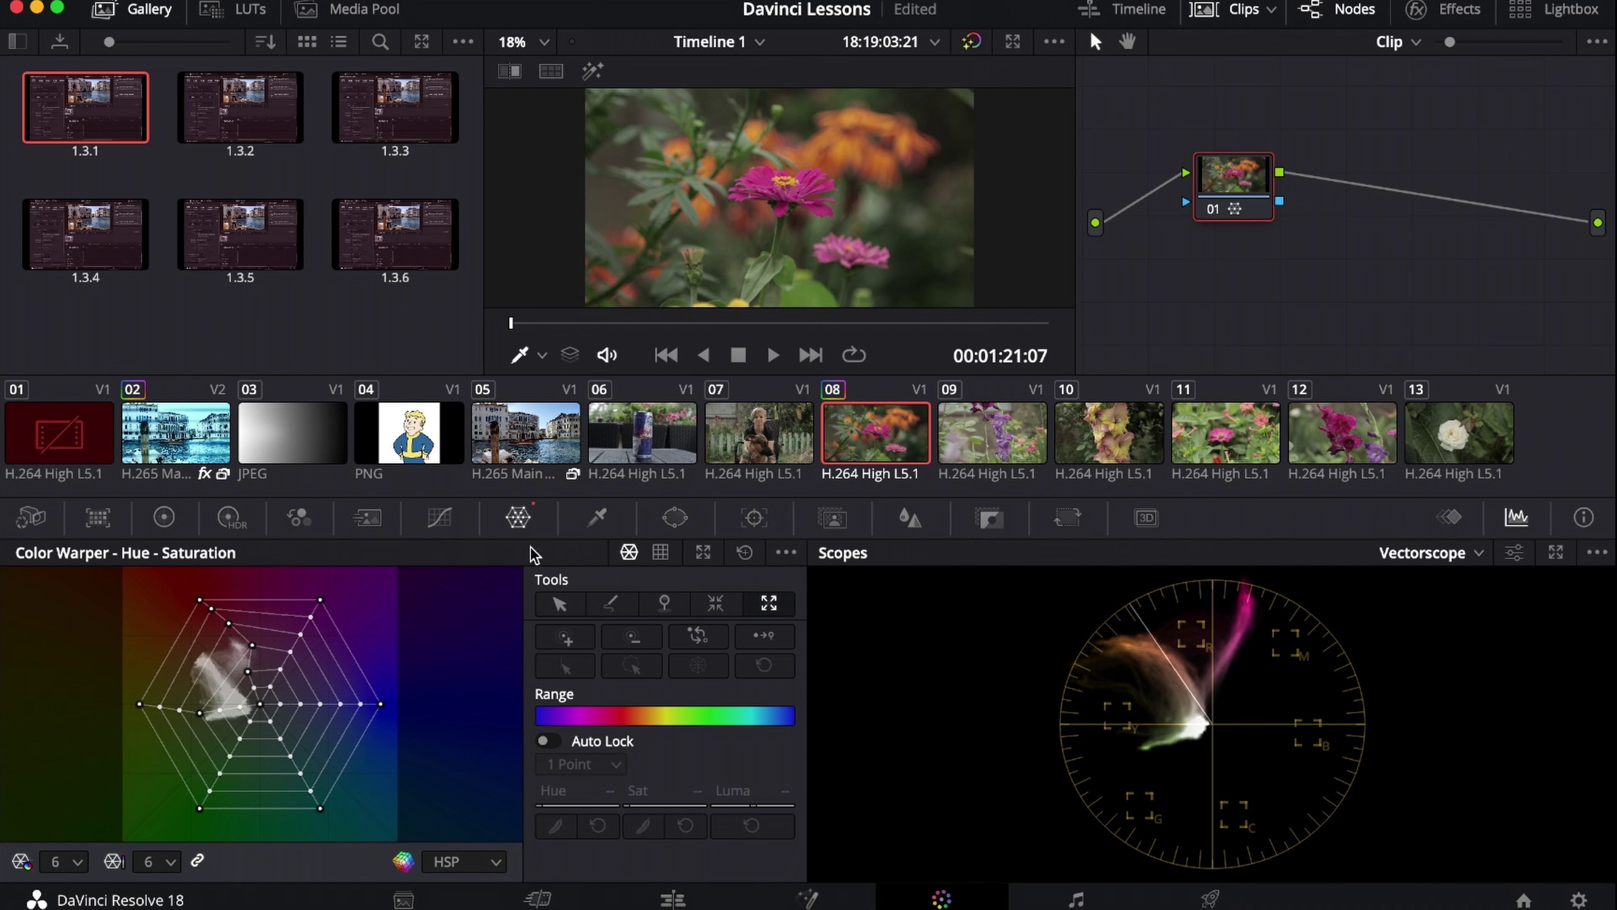
pyautogui.click(744, 552)
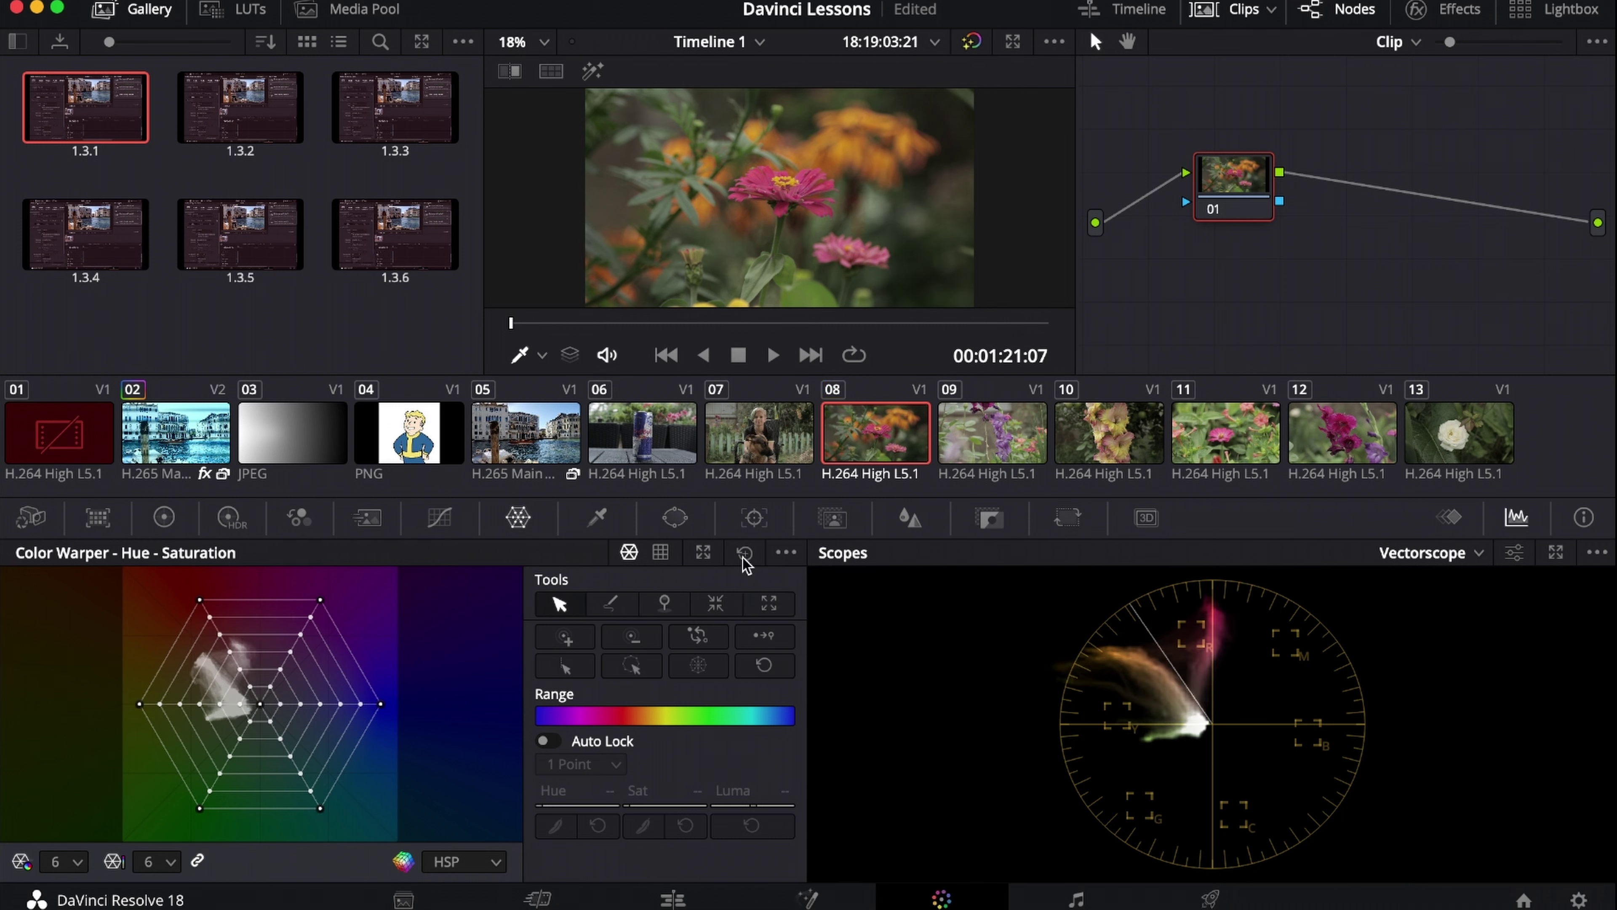
pyautogui.click(838, 147)
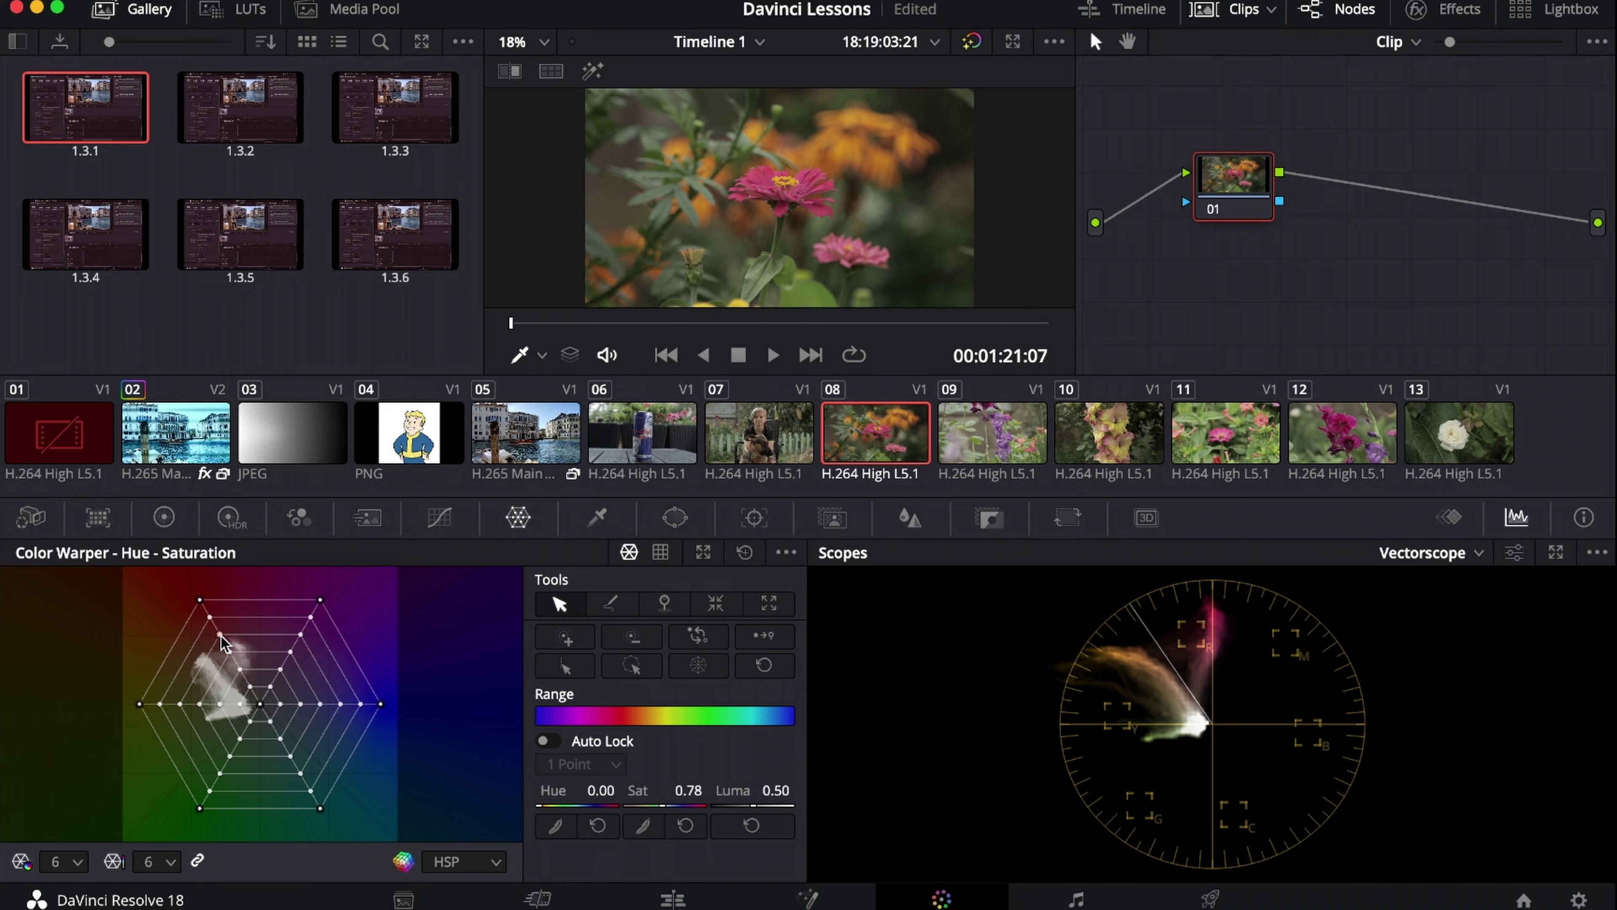
pyautogui.moveTo(223, 636)
pyautogui.mouseDown()
pyautogui.moveTo(205, 695)
pyautogui.moveTo(231, 640)
pyautogui.mouseUp()
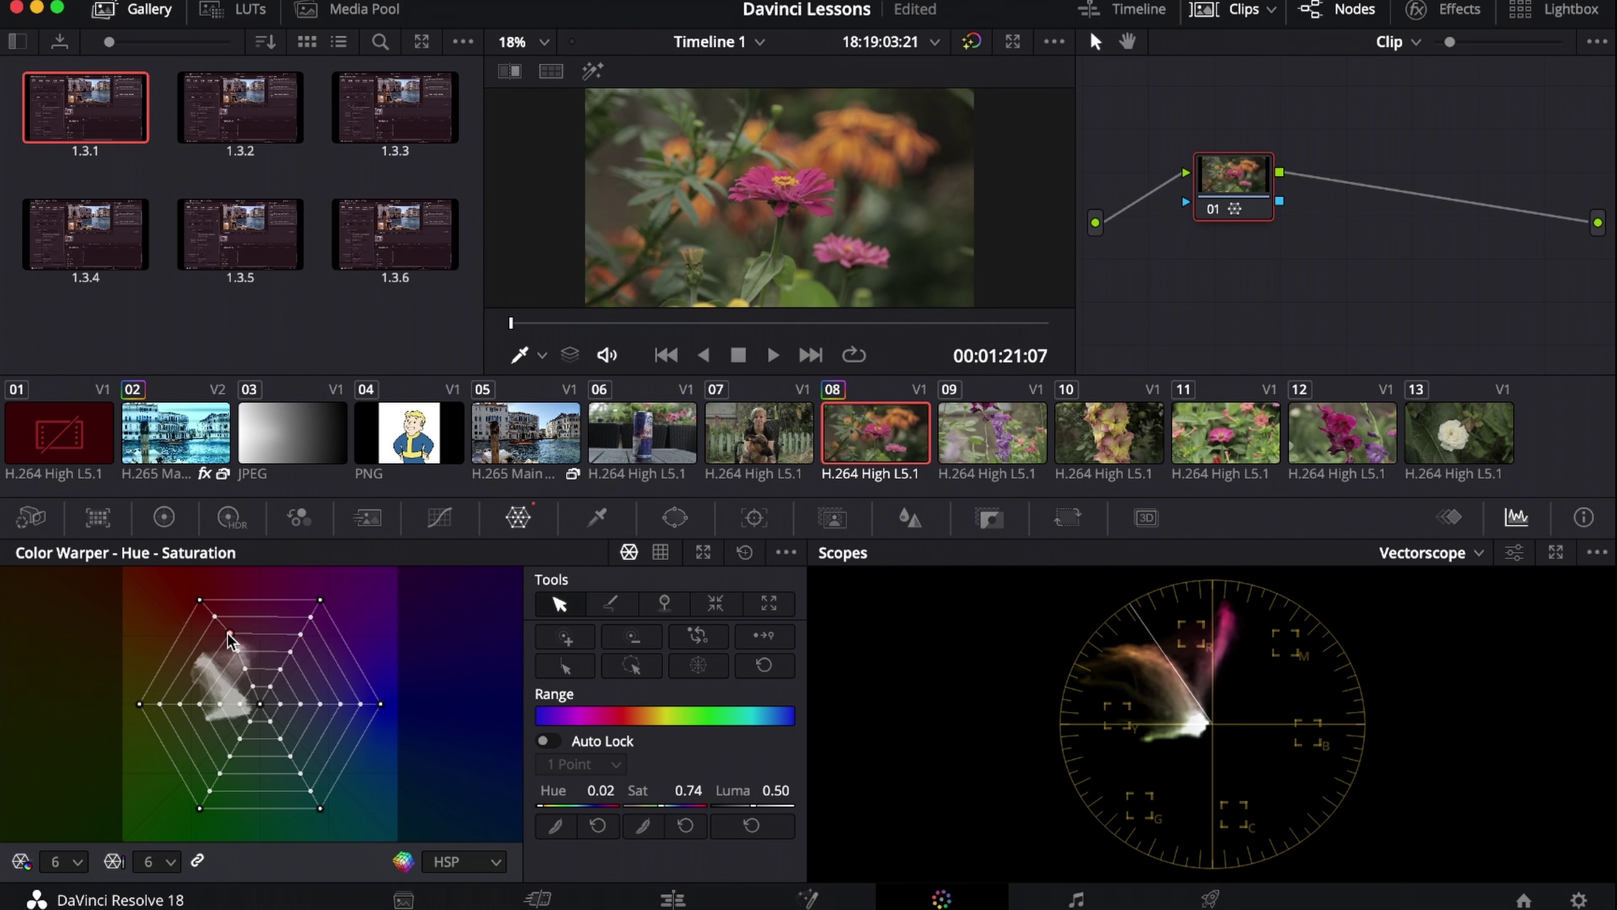
pyautogui.click(744, 552)
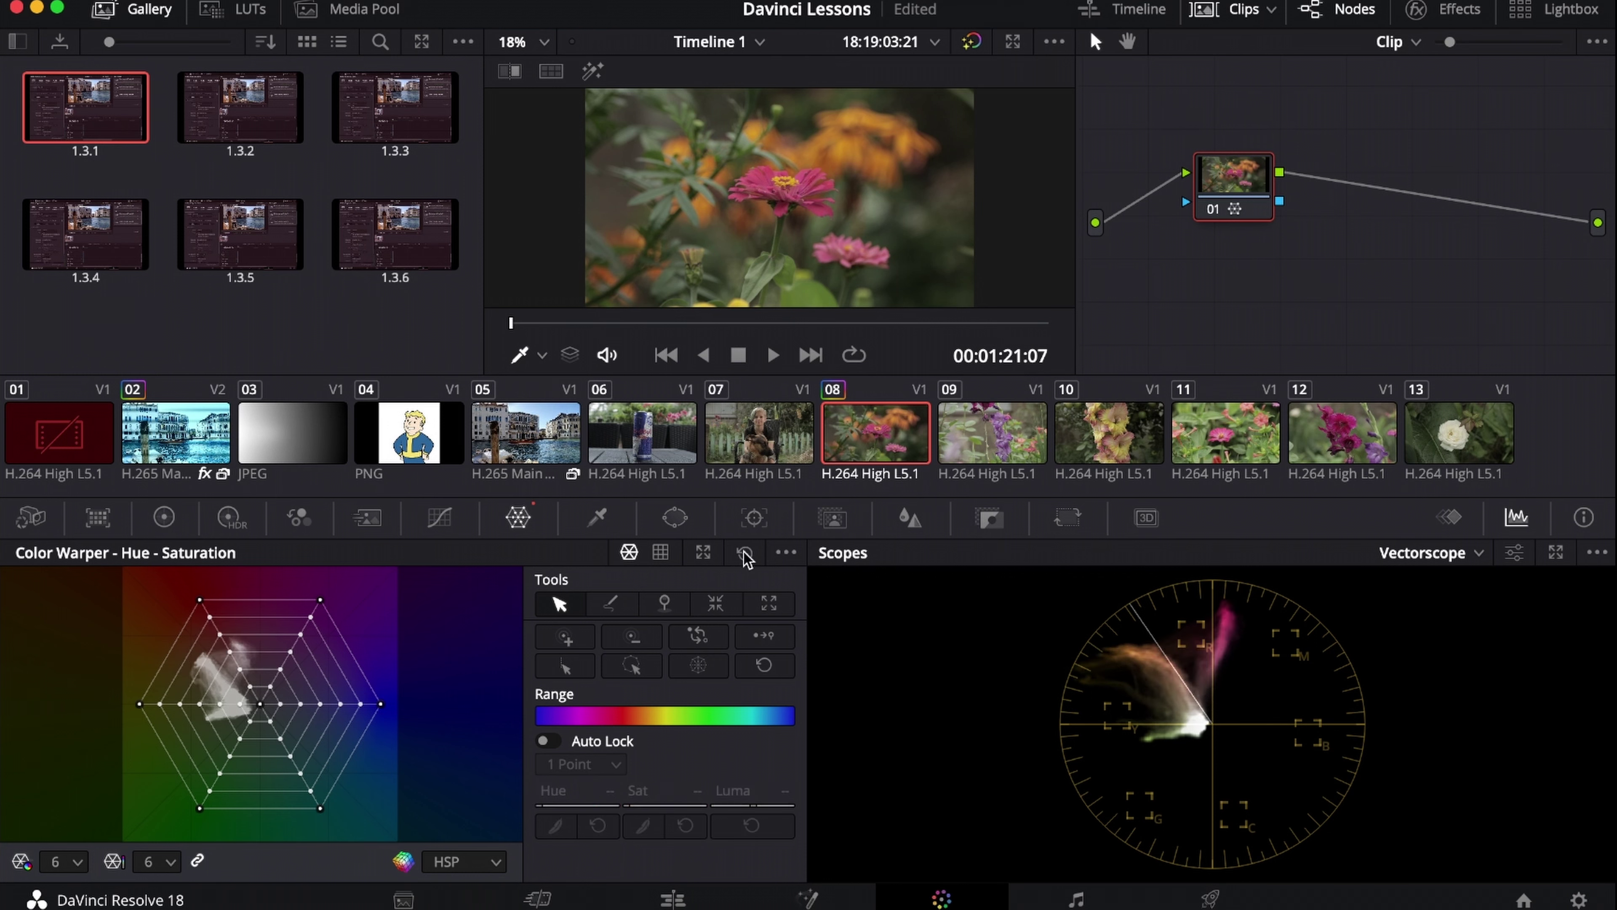
# - Try Color Warper mesh resolutions of 24, 6 and 8 points
pyautogui.click(80, 865)
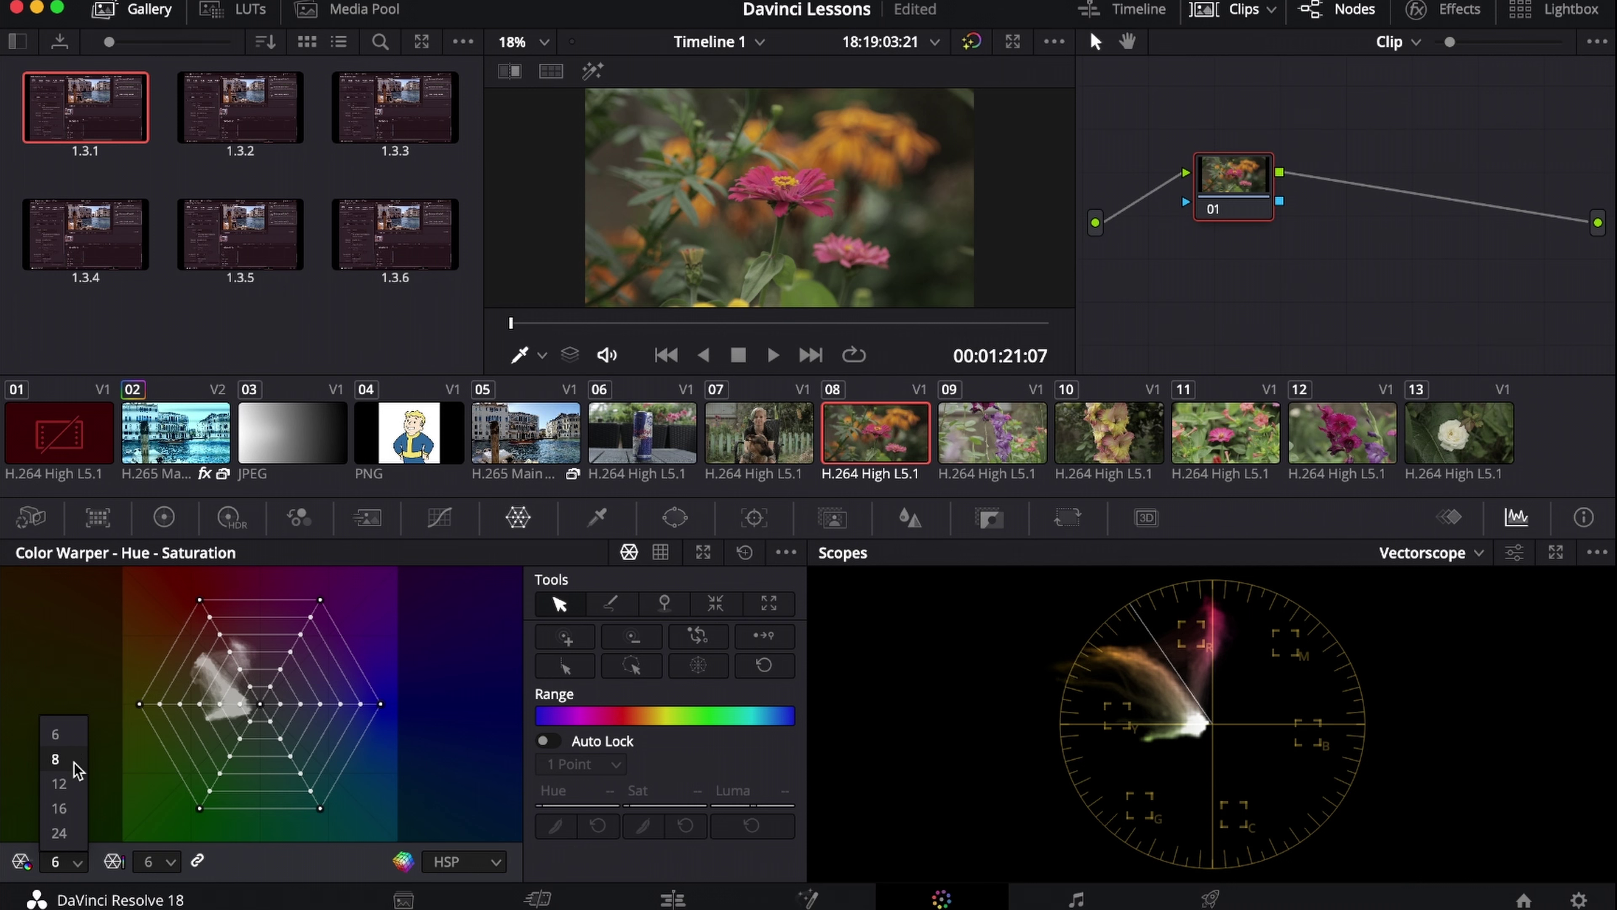
pyautogui.click(74, 834)
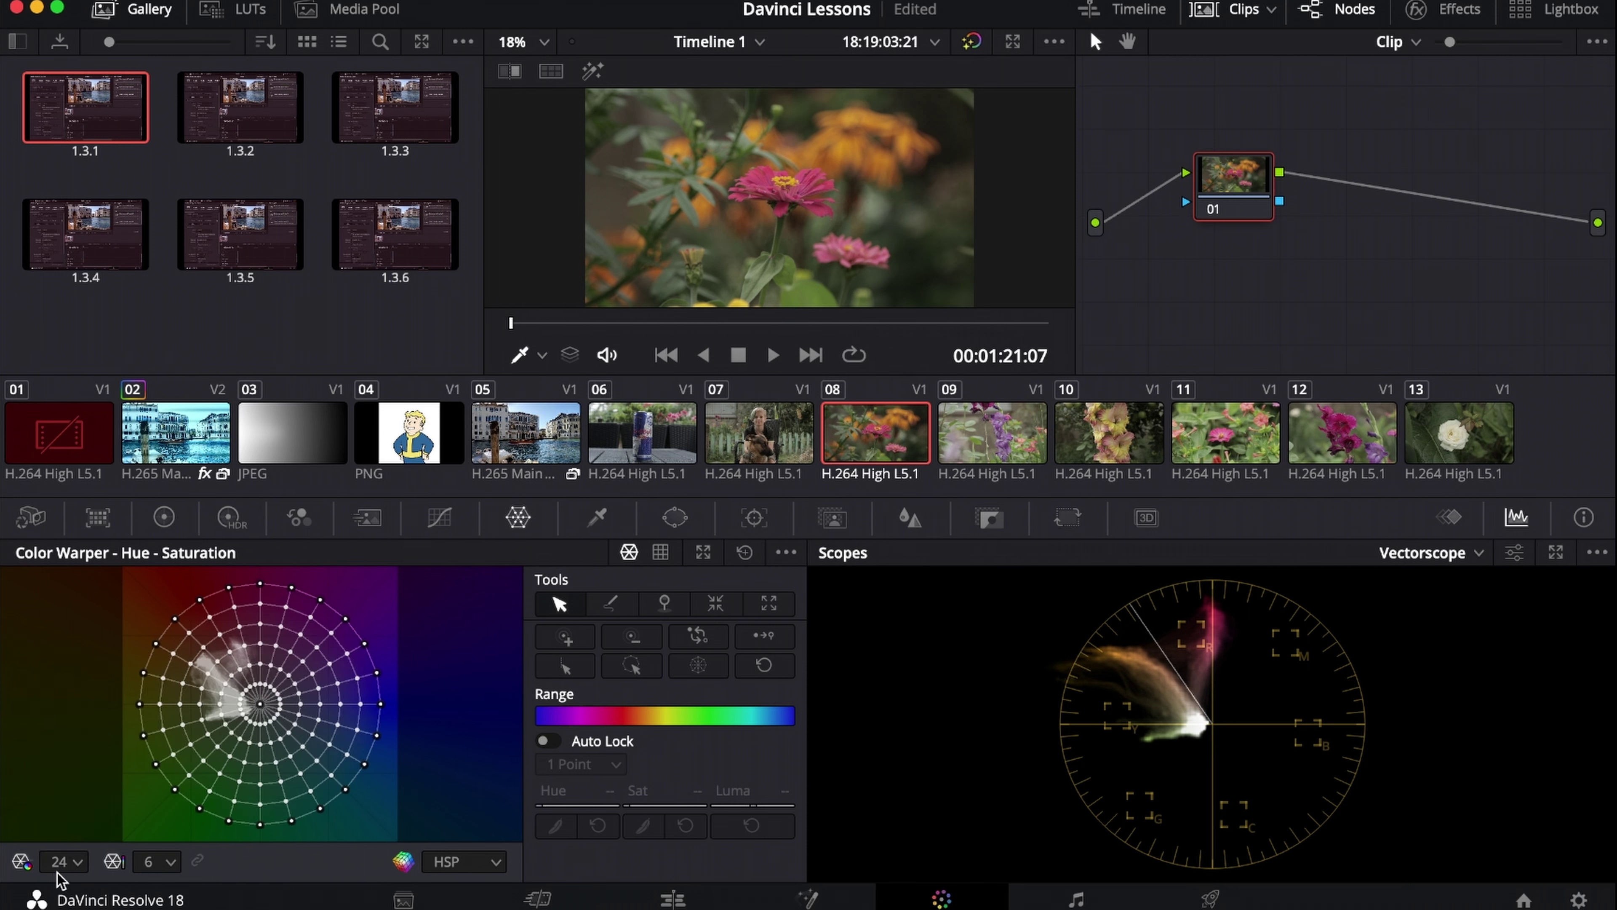
pyautogui.click(76, 863)
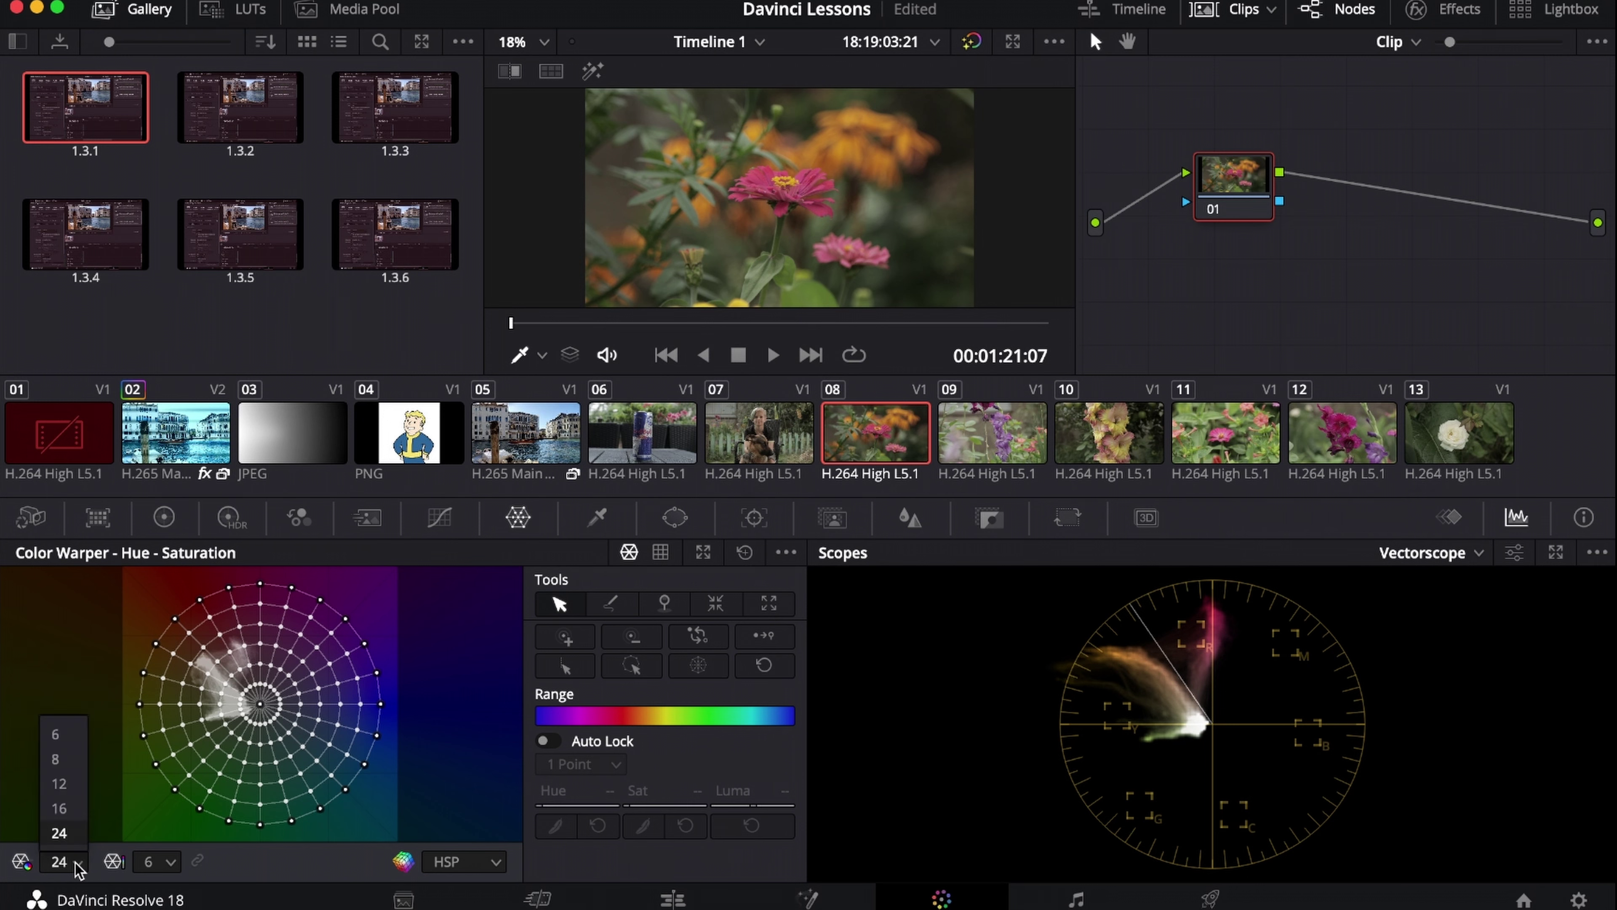
pyautogui.click(61, 739)
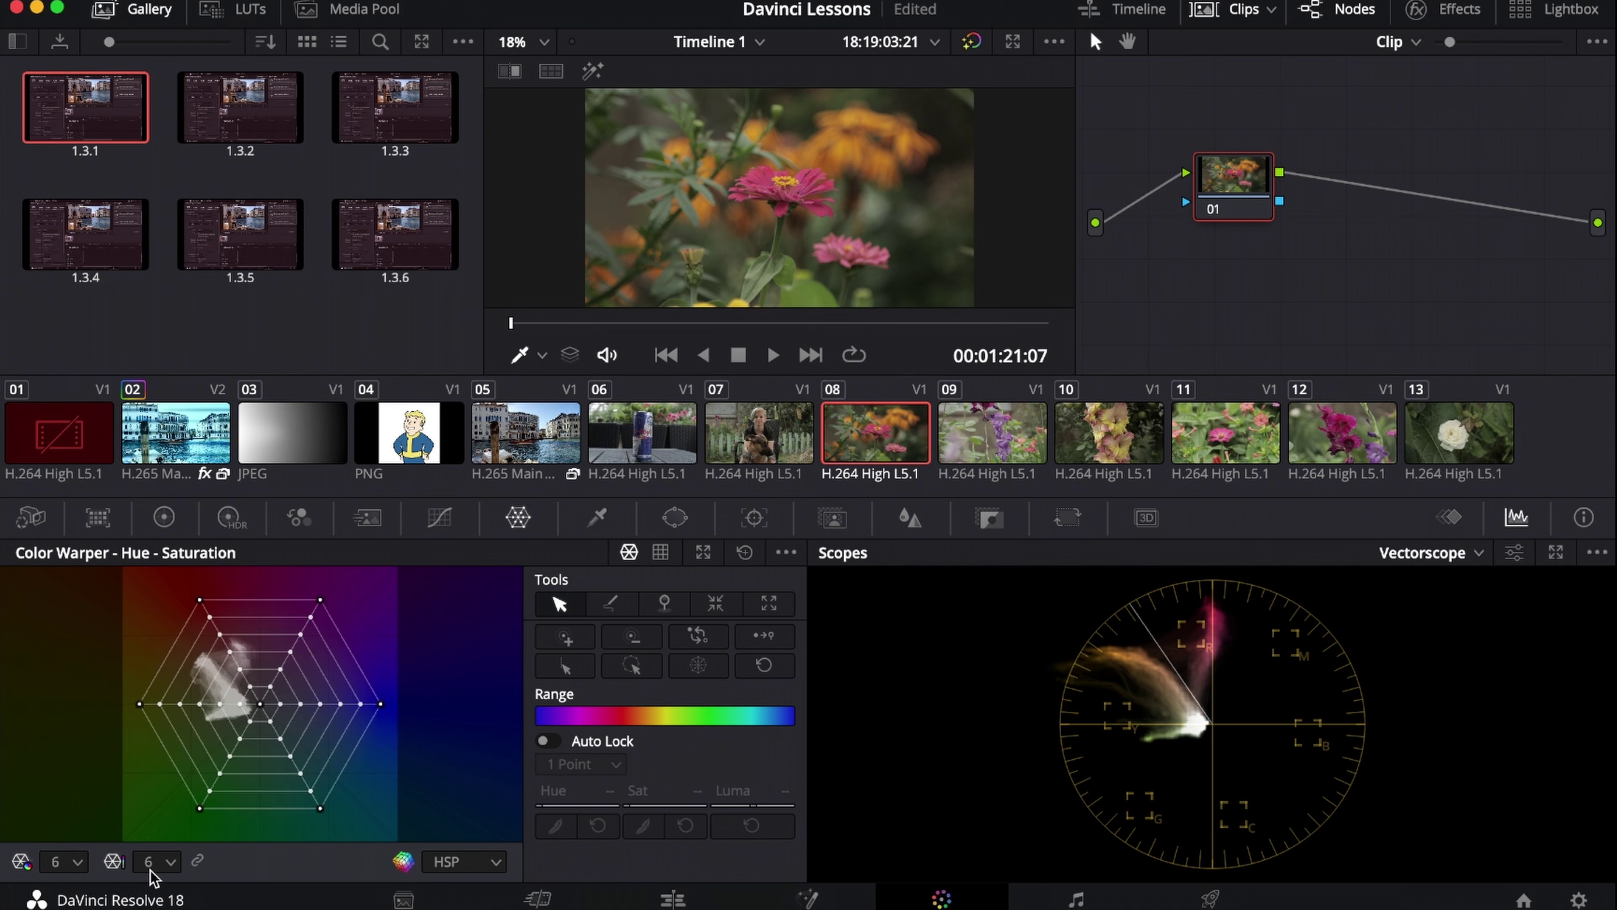
pyautogui.click(169, 866)
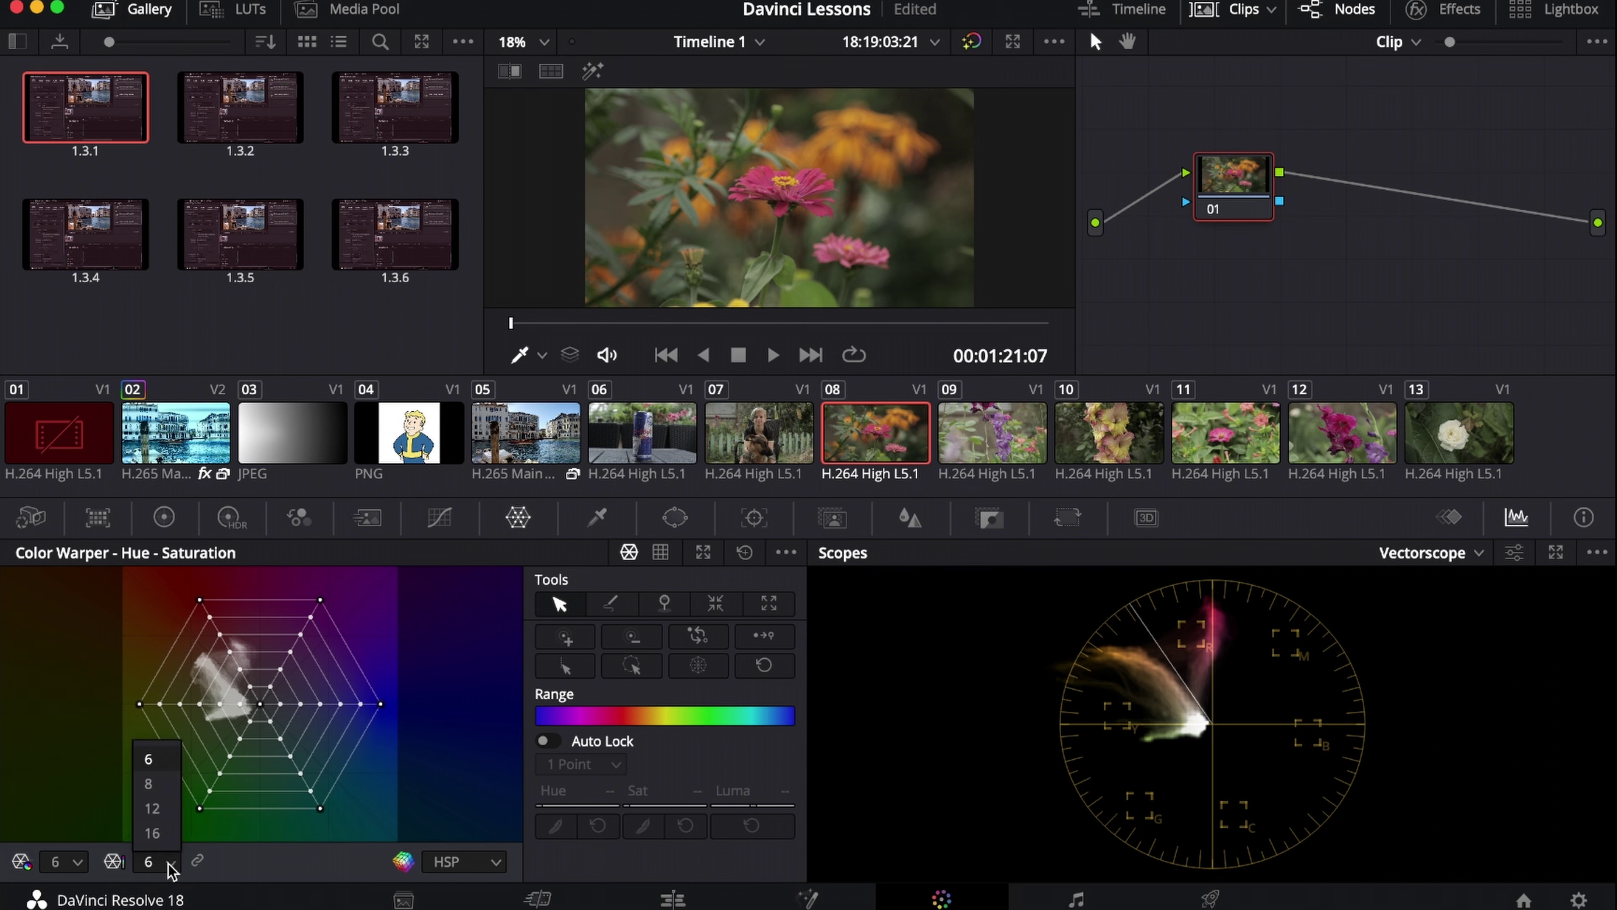
pyautogui.click(80, 870)
pyautogui.click(80, 865)
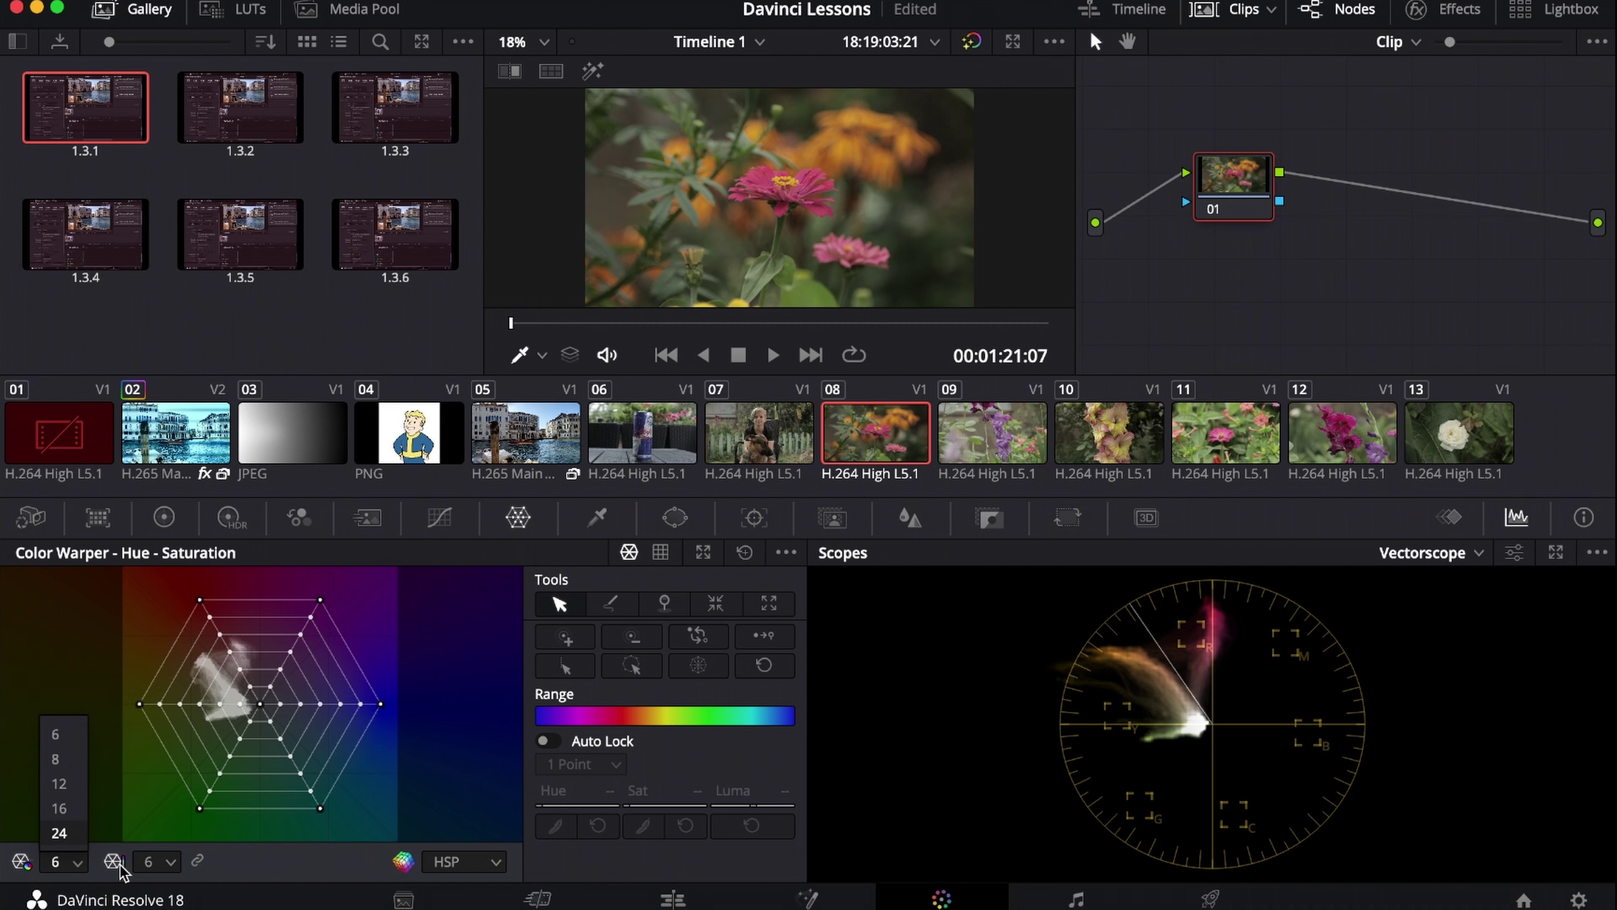
pyautogui.click(64, 865)
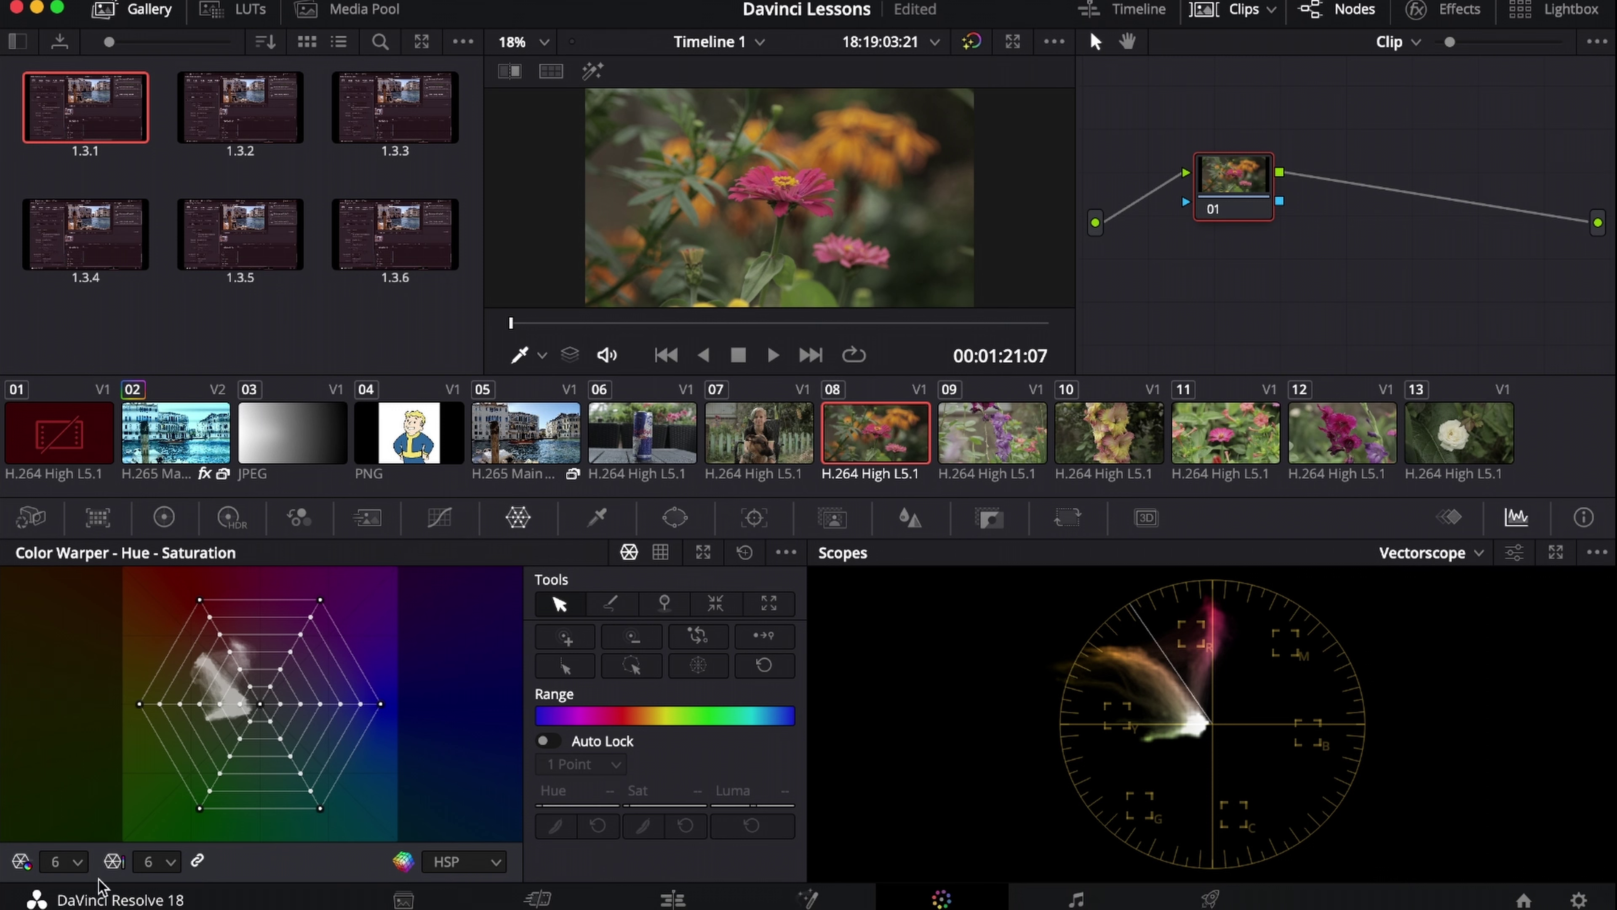
pyautogui.click(75, 863)
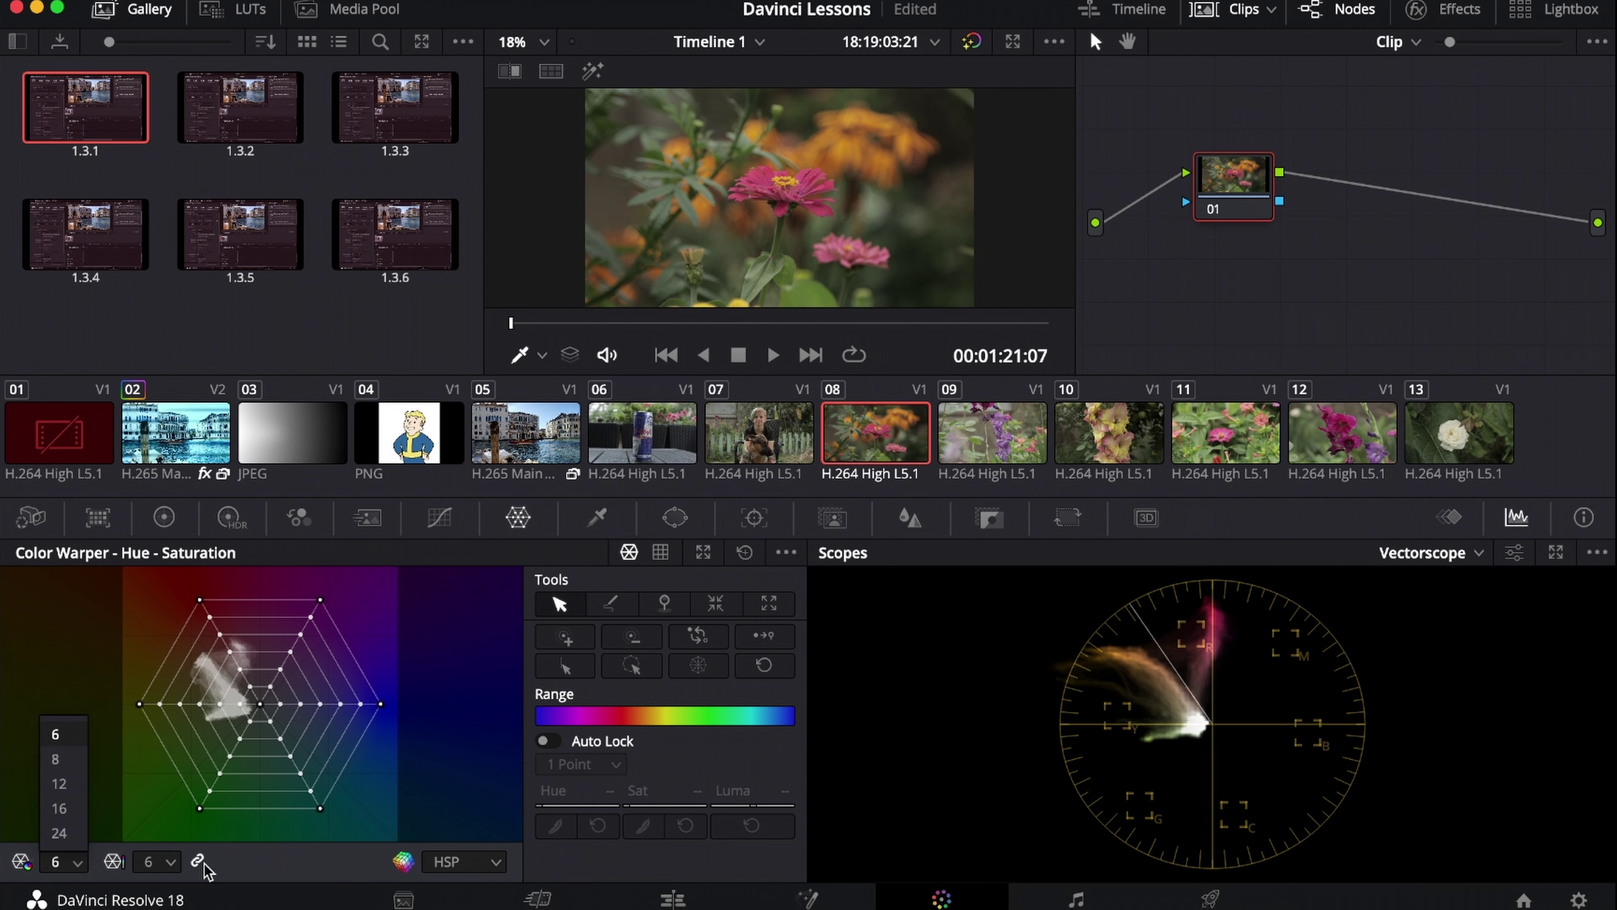
pyautogui.click(68, 759)
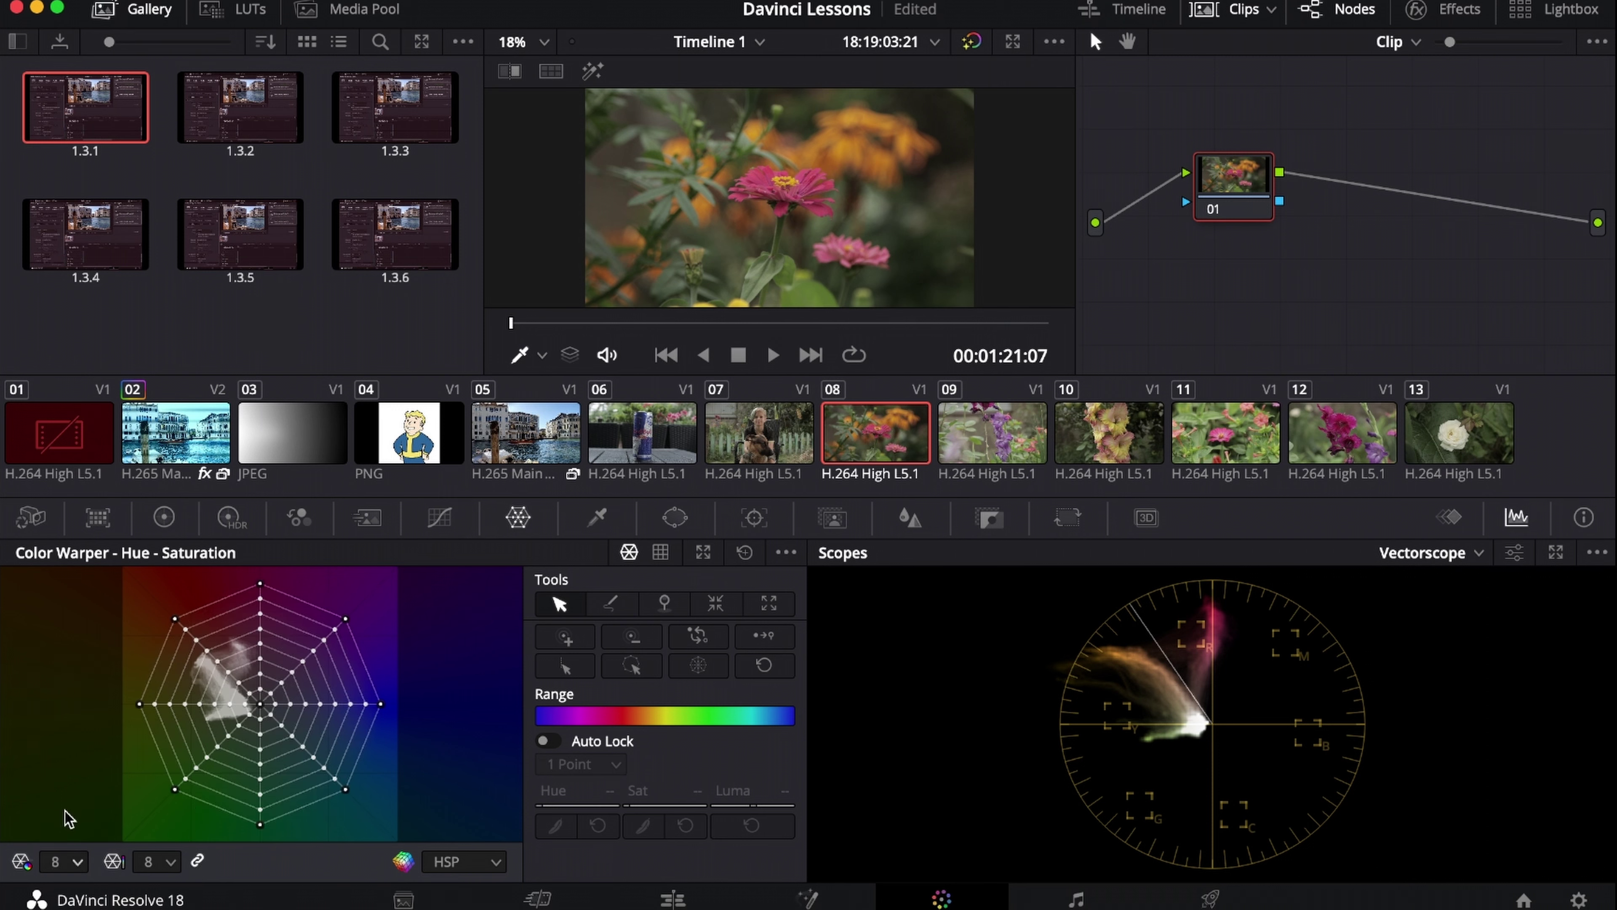
# - Set the mesh to 16 hue points and 16 saturation points
pyautogui.click(80, 863)
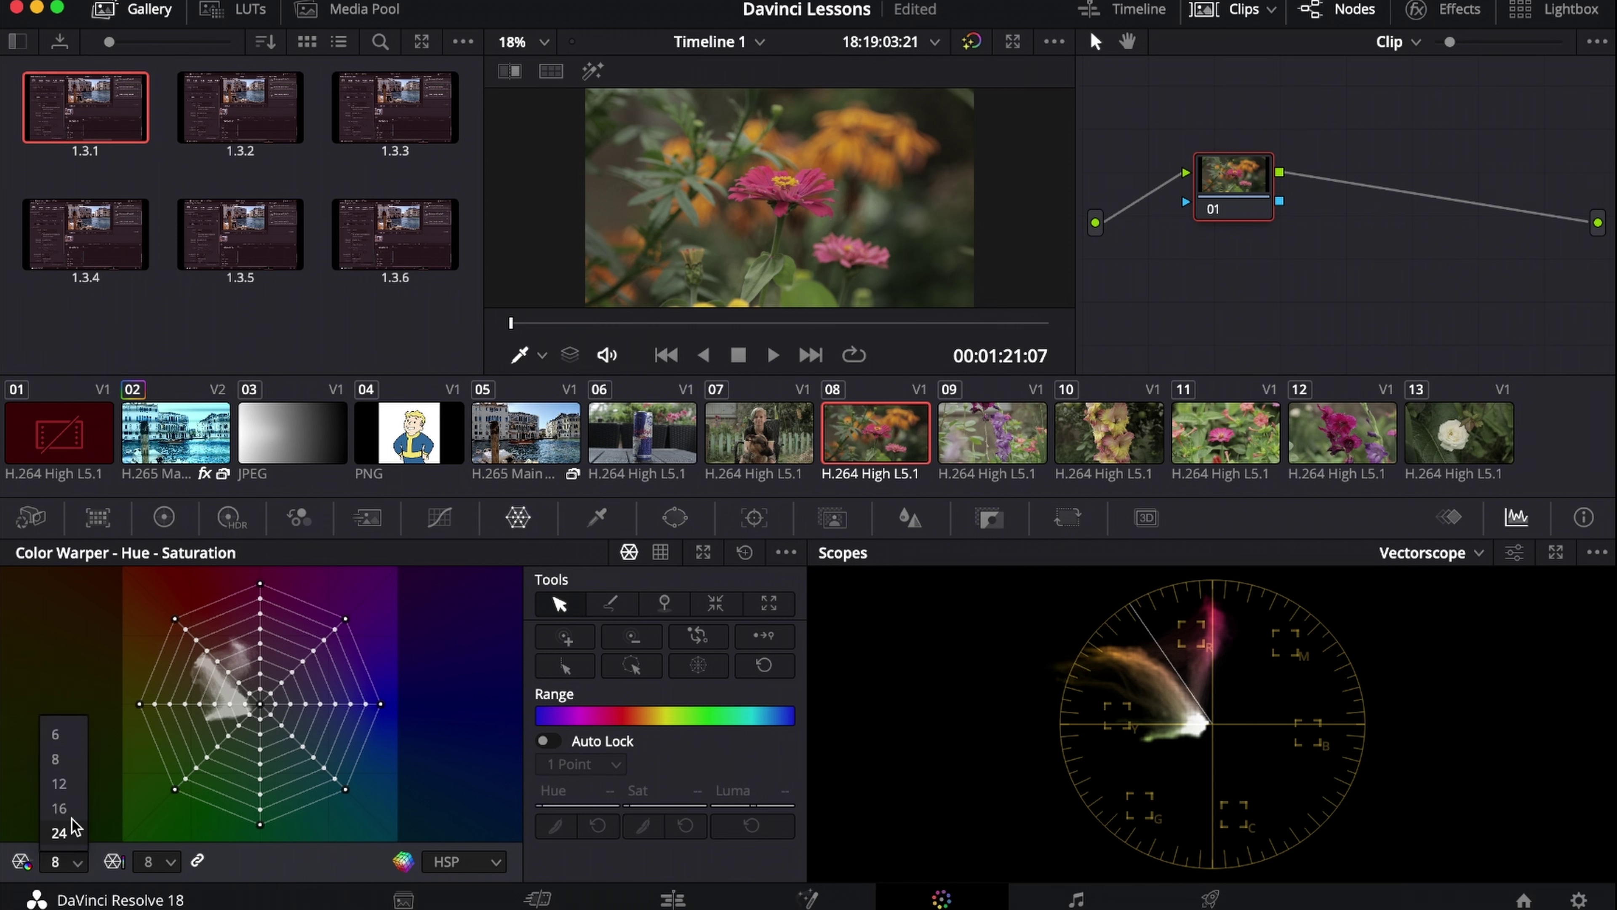
pyautogui.click(71, 840)
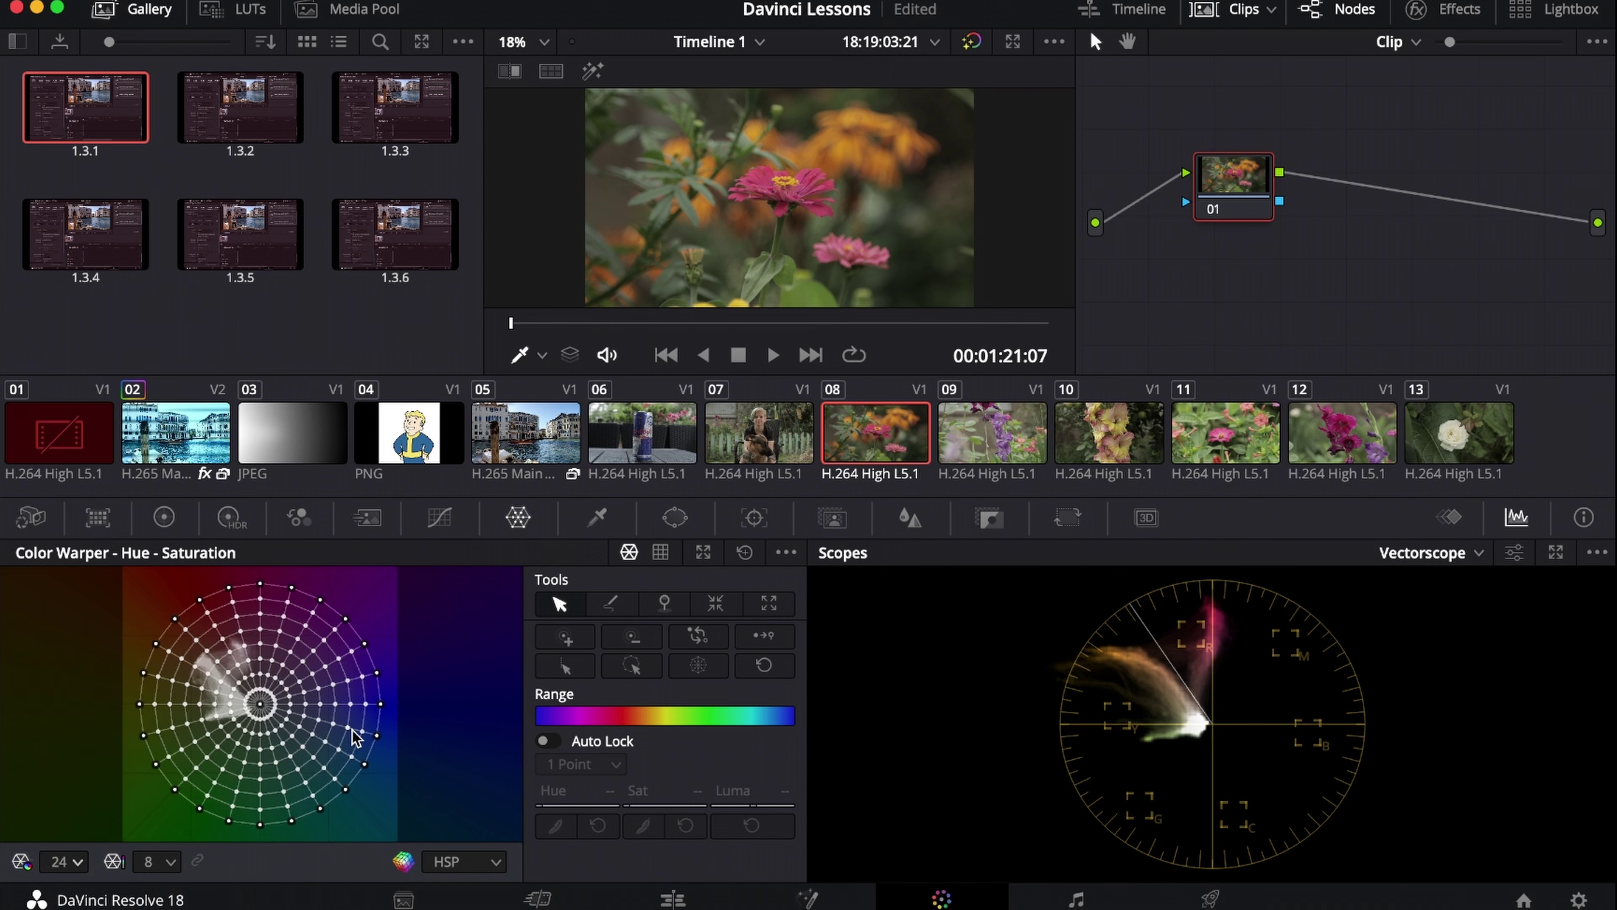
pyautogui.click(79, 864)
pyautogui.click(66, 822)
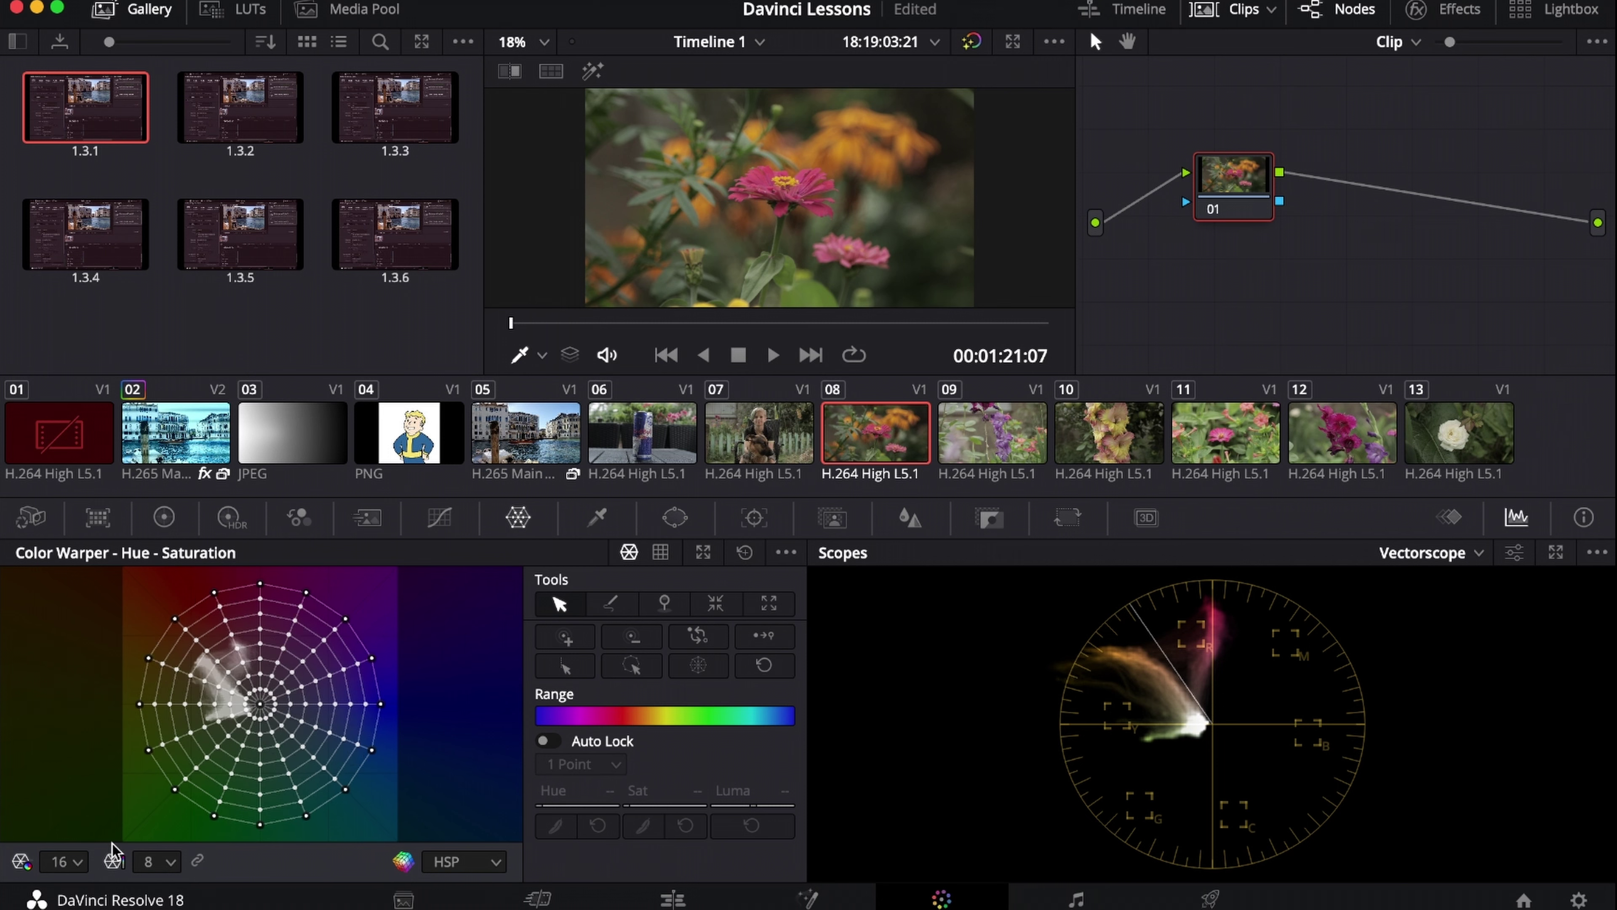
pyautogui.click(170, 864)
pyautogui.click(170, 831)
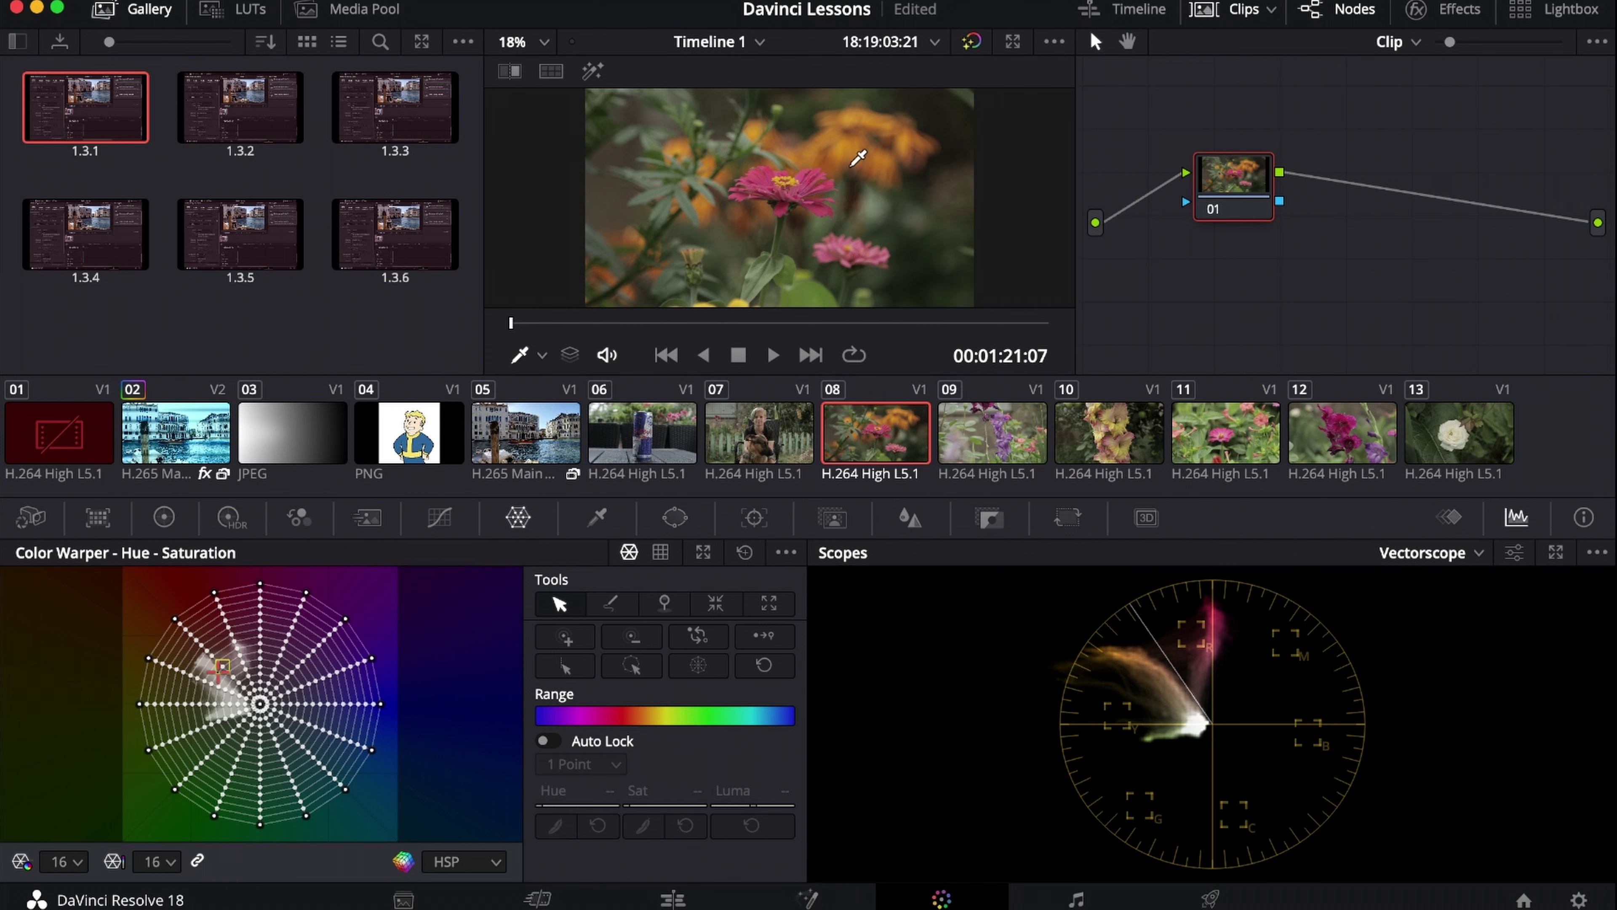
# - Desaturate the orange flower's warper point, reset the warper, and load purple flower clip 09
pyautogui.click(845, 146)
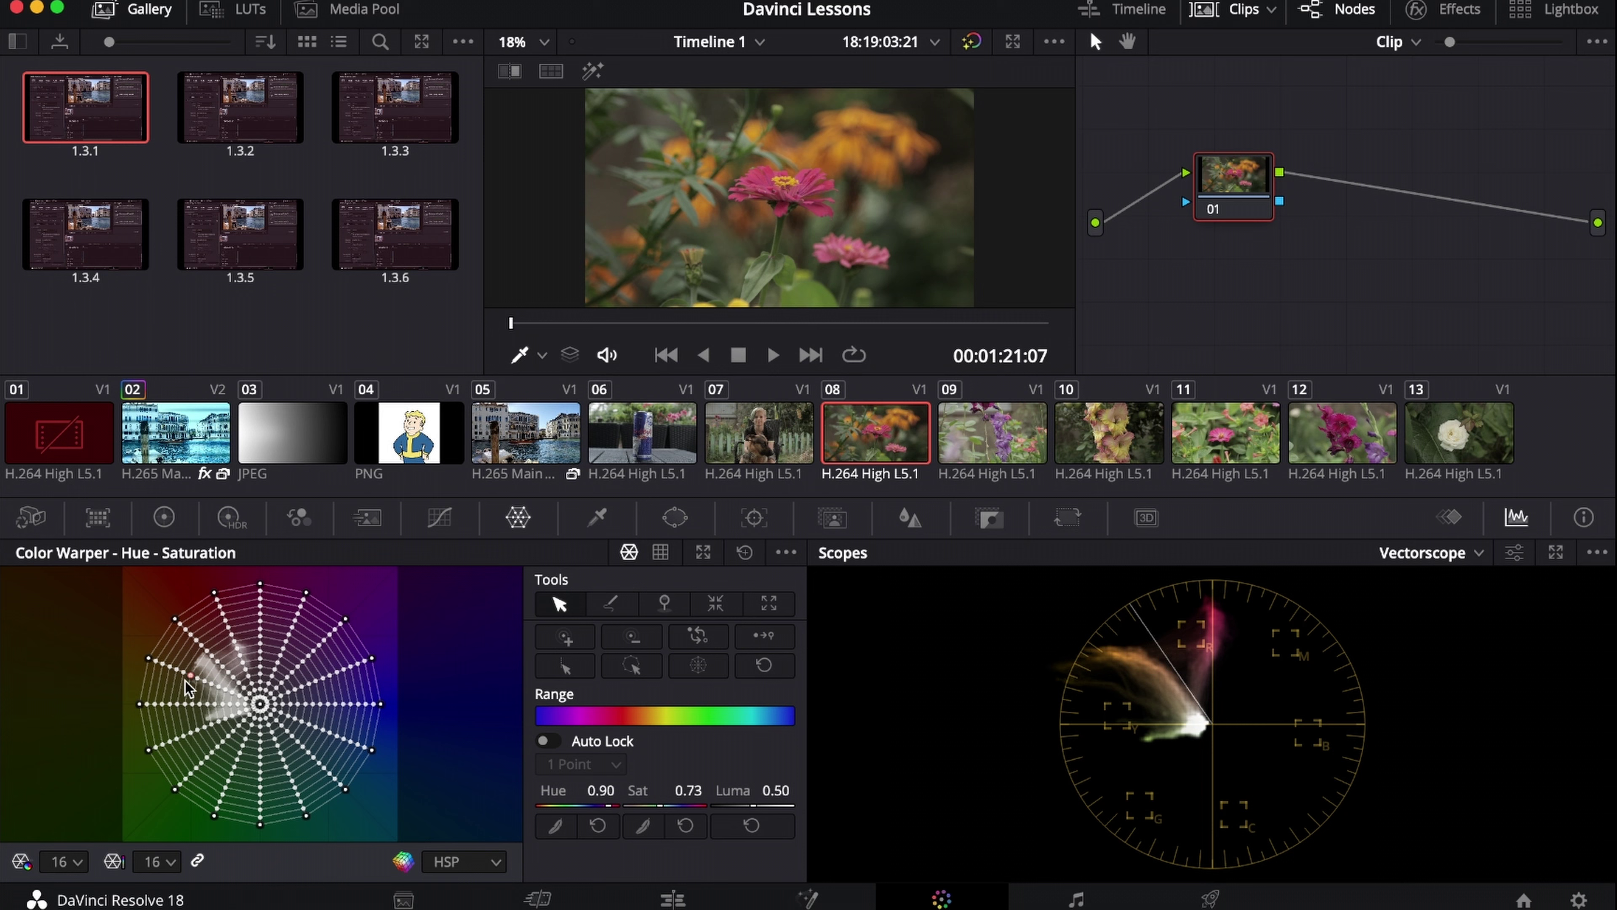
pyautogui.moveTo(193, 680)
pyautogui.mouseDown()
pyautogui.moveTo(197, 696)
pyautogui.moveTo(166, 696)
pyautogui.moveTo(228, 717)
pyautogui.moveTo(185, 677)
pyautogui.moveTo(201, 663)
pyautogui.moveTo(173, 724)
pyautogui.moveTo(148, 723)
pyautogui.moveTo(163, 662)
pyautogui.moveTo(105, 653)
pyautogui.moveTo(121, 640)
pyautogui.mouseUp()
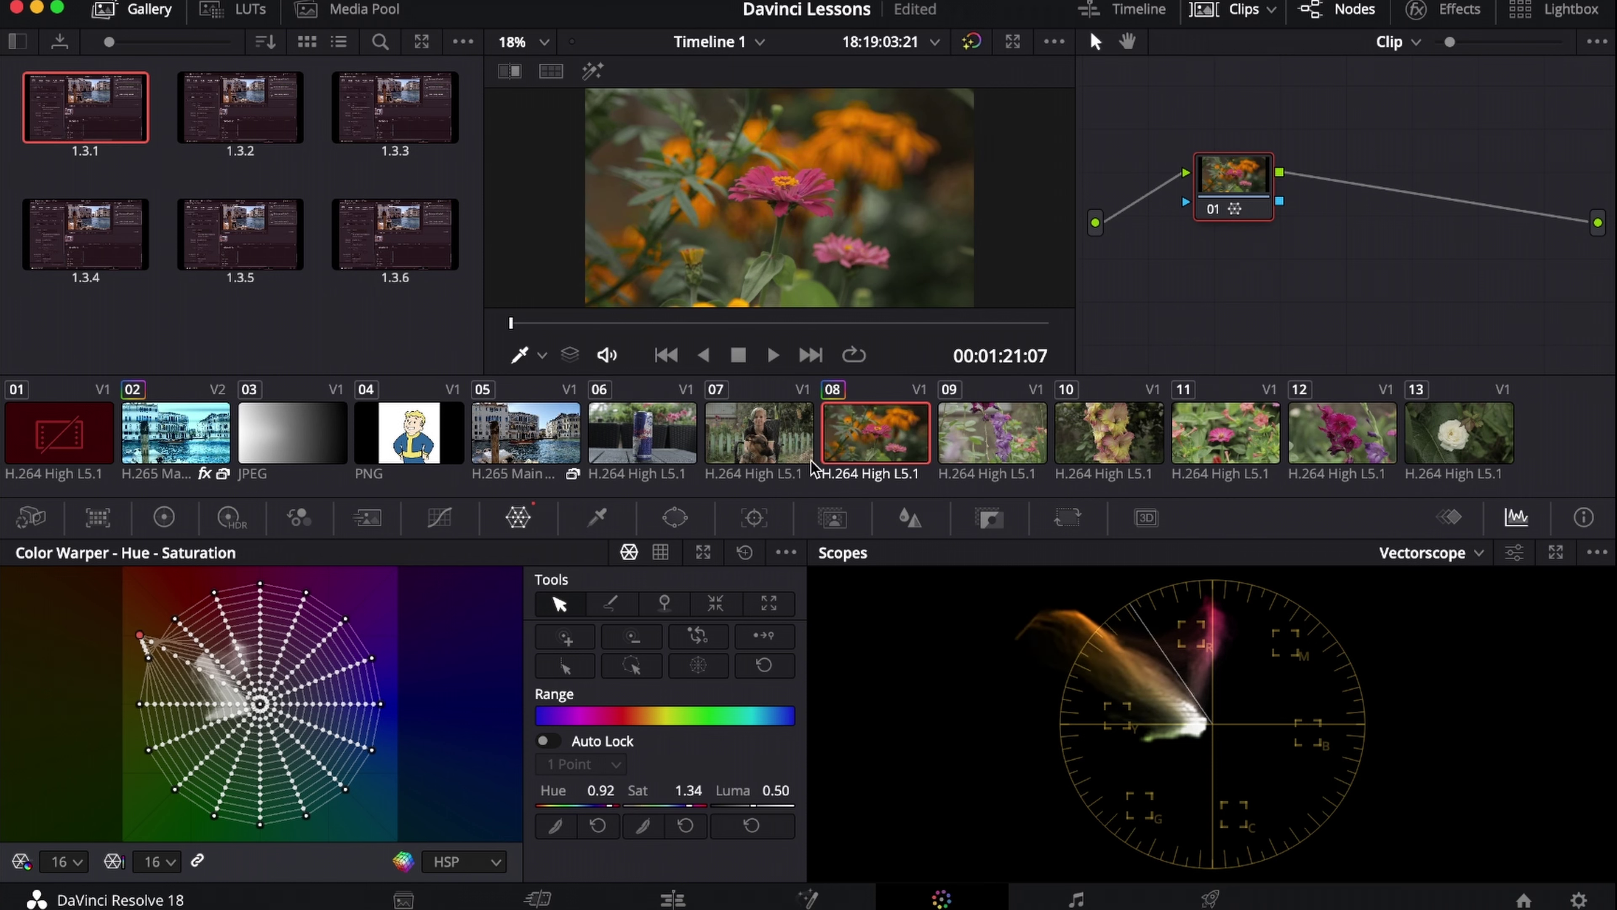
pyautogui.click(744, 552)
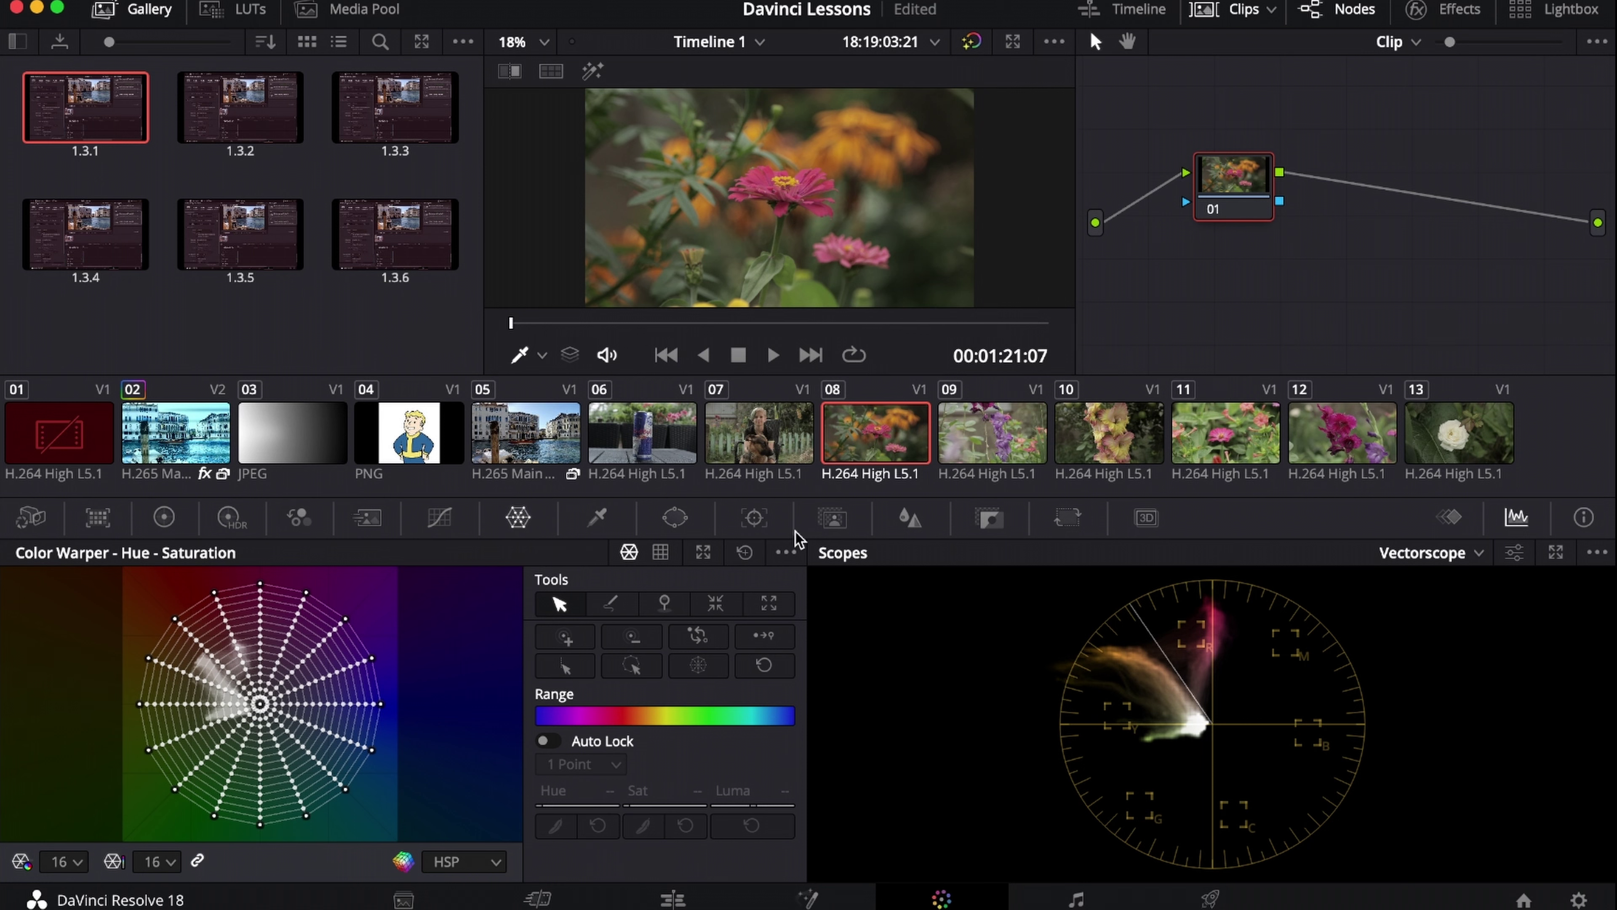
pyautogui.click(1002, 444)
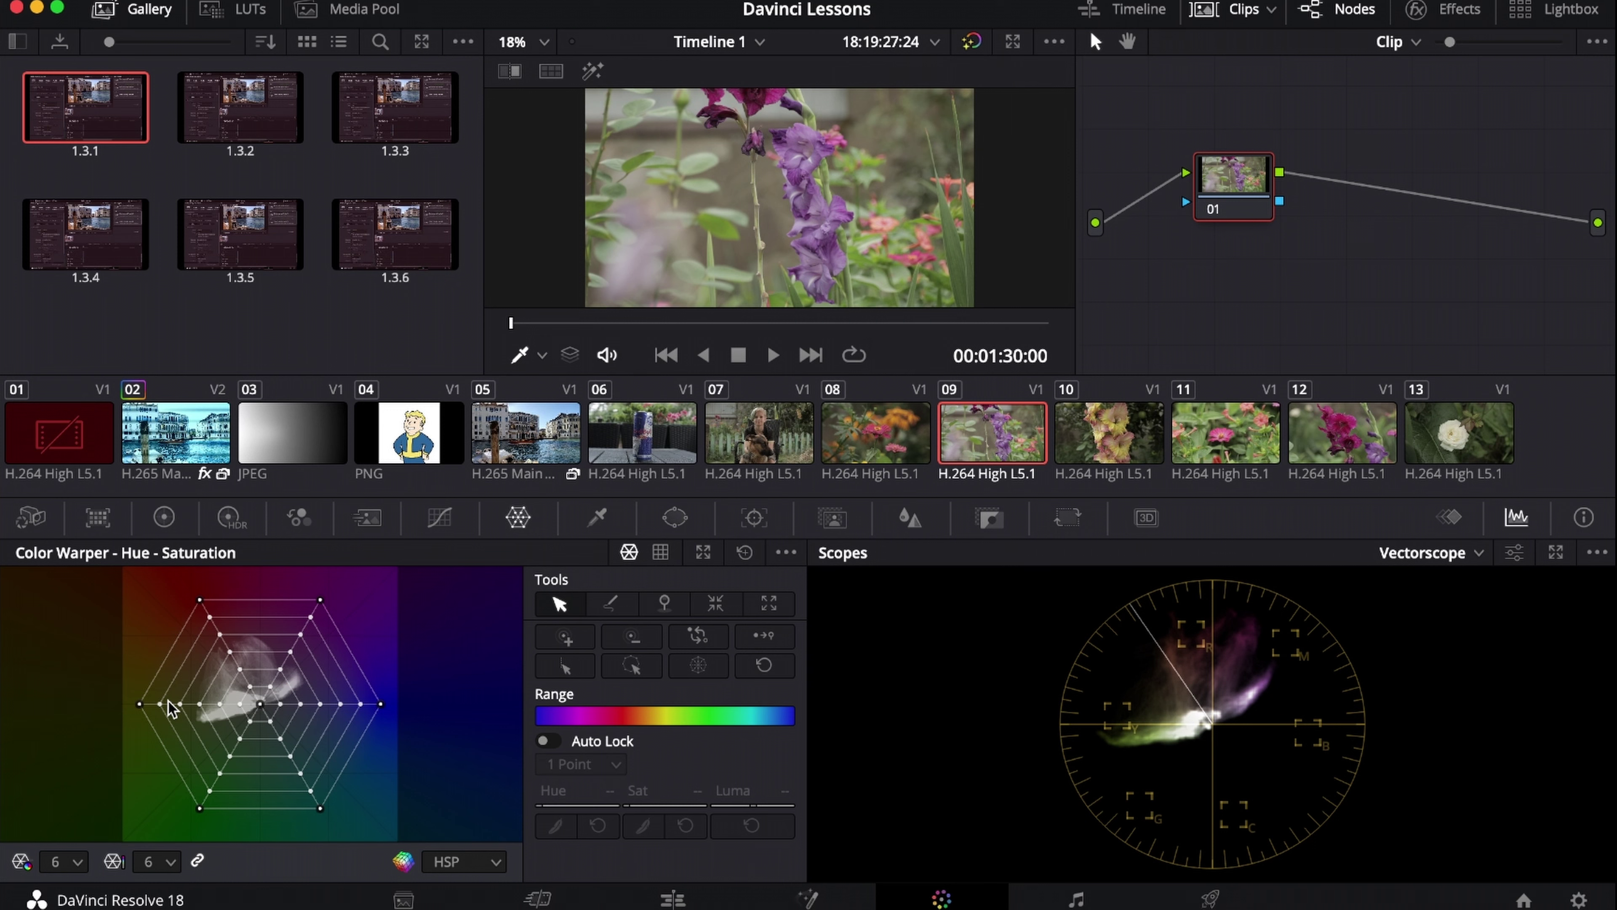
# - On a 24-hue-point mesh, sample the purple flower and pull its point toward lower saturation
pyautogui.click(76, 863)
pyautogui.click(64, 837)
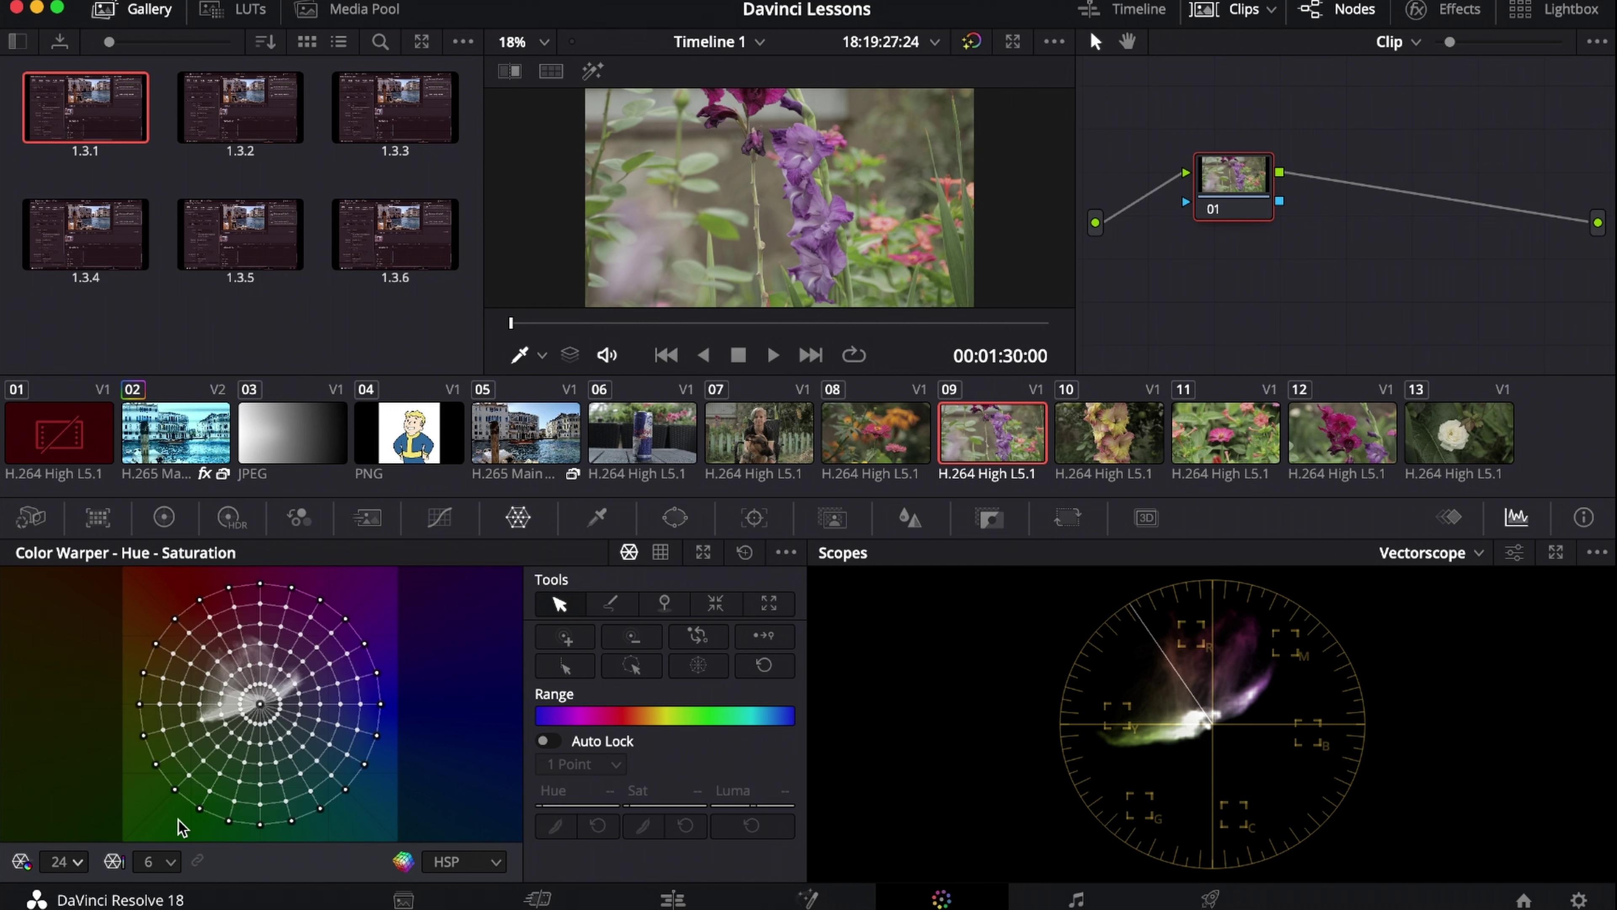
pyautogui.click(758, 156)
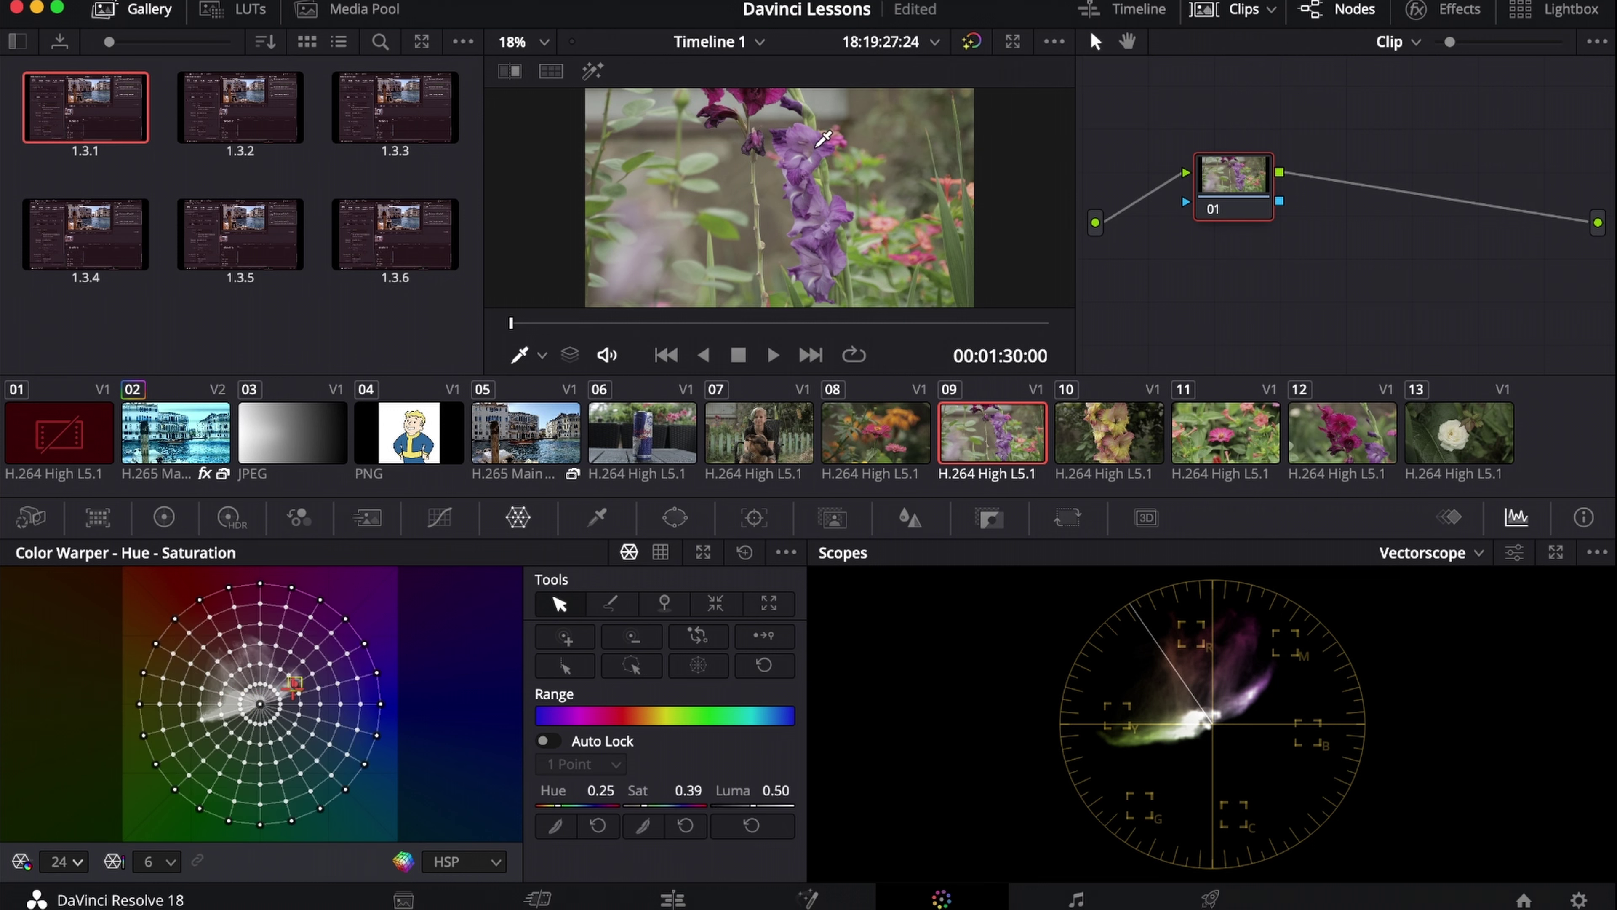
pyautogui.moveTo(295, 683)
pyautogui.mouseDown()
pyautogui.moveTo(204, 707)
pyautogui.moveTo(301, 780)
pyautogui.mouseUp()
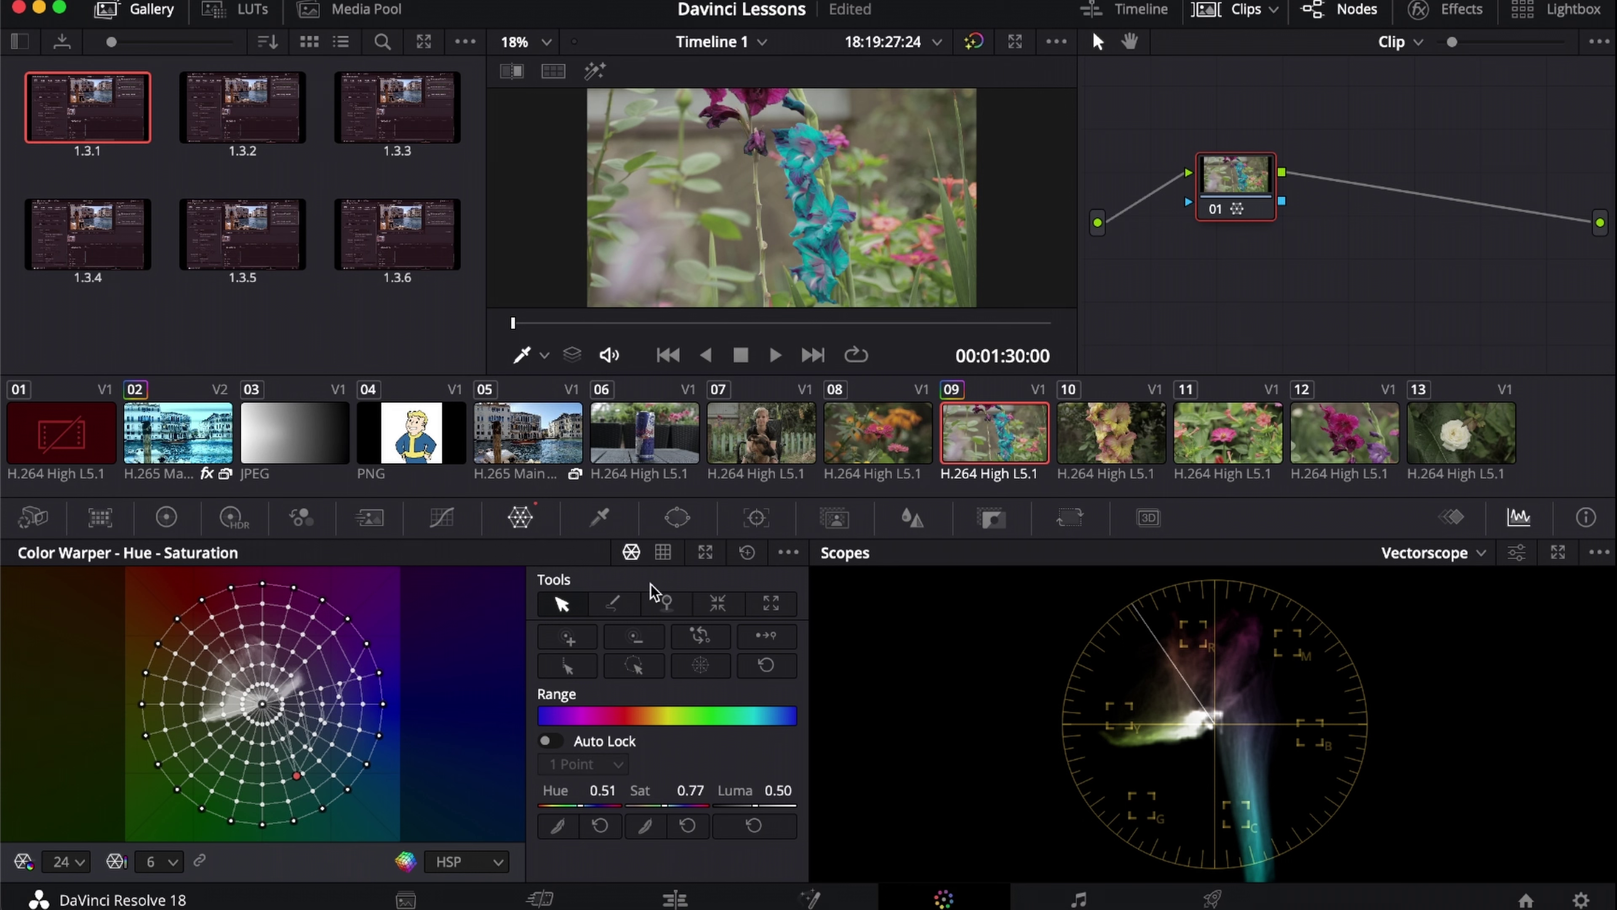
# - Switch the warper mesh to 12 hue and 12 saturation points and reset the warp
pyautogui.click(78, 863)
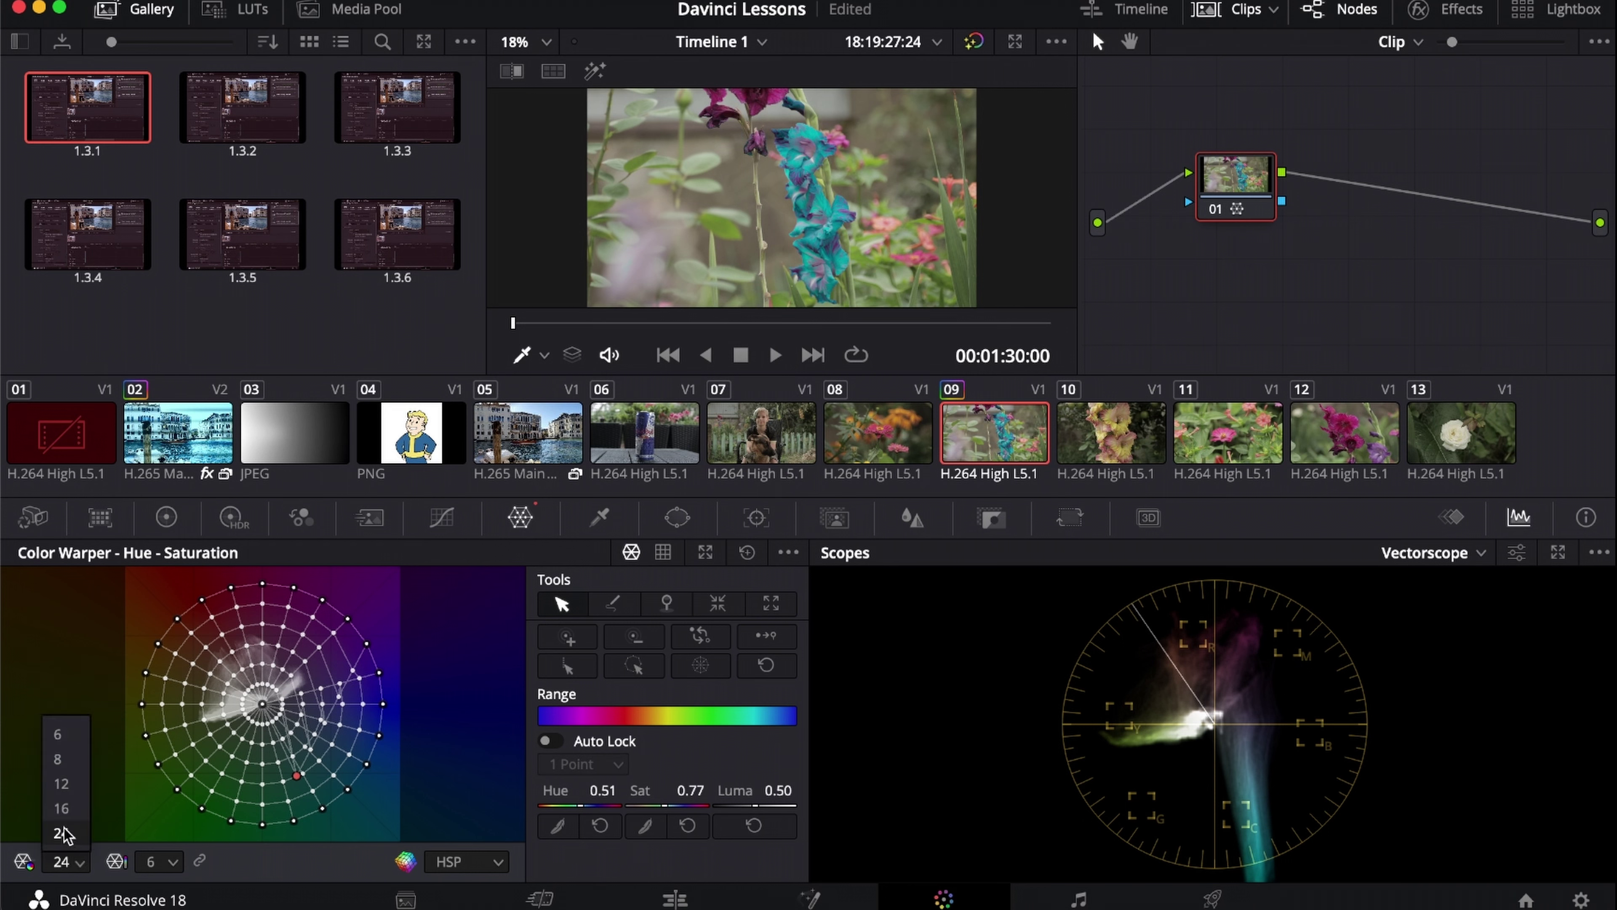
pyautogui.click(61, 782)
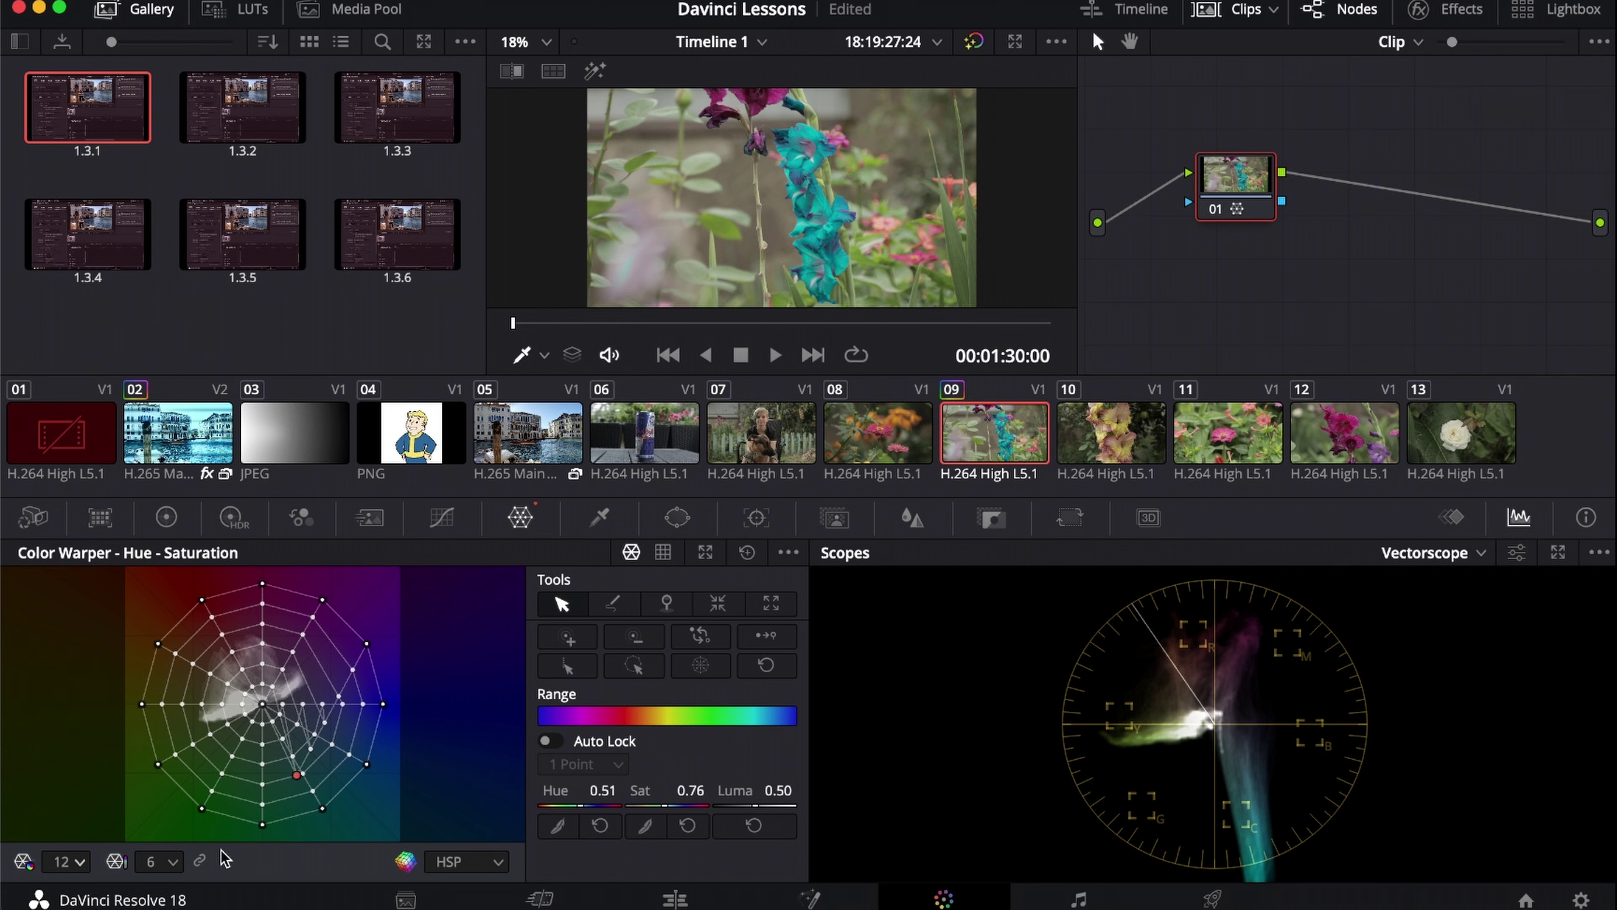
pyautogui.click(199, 861)
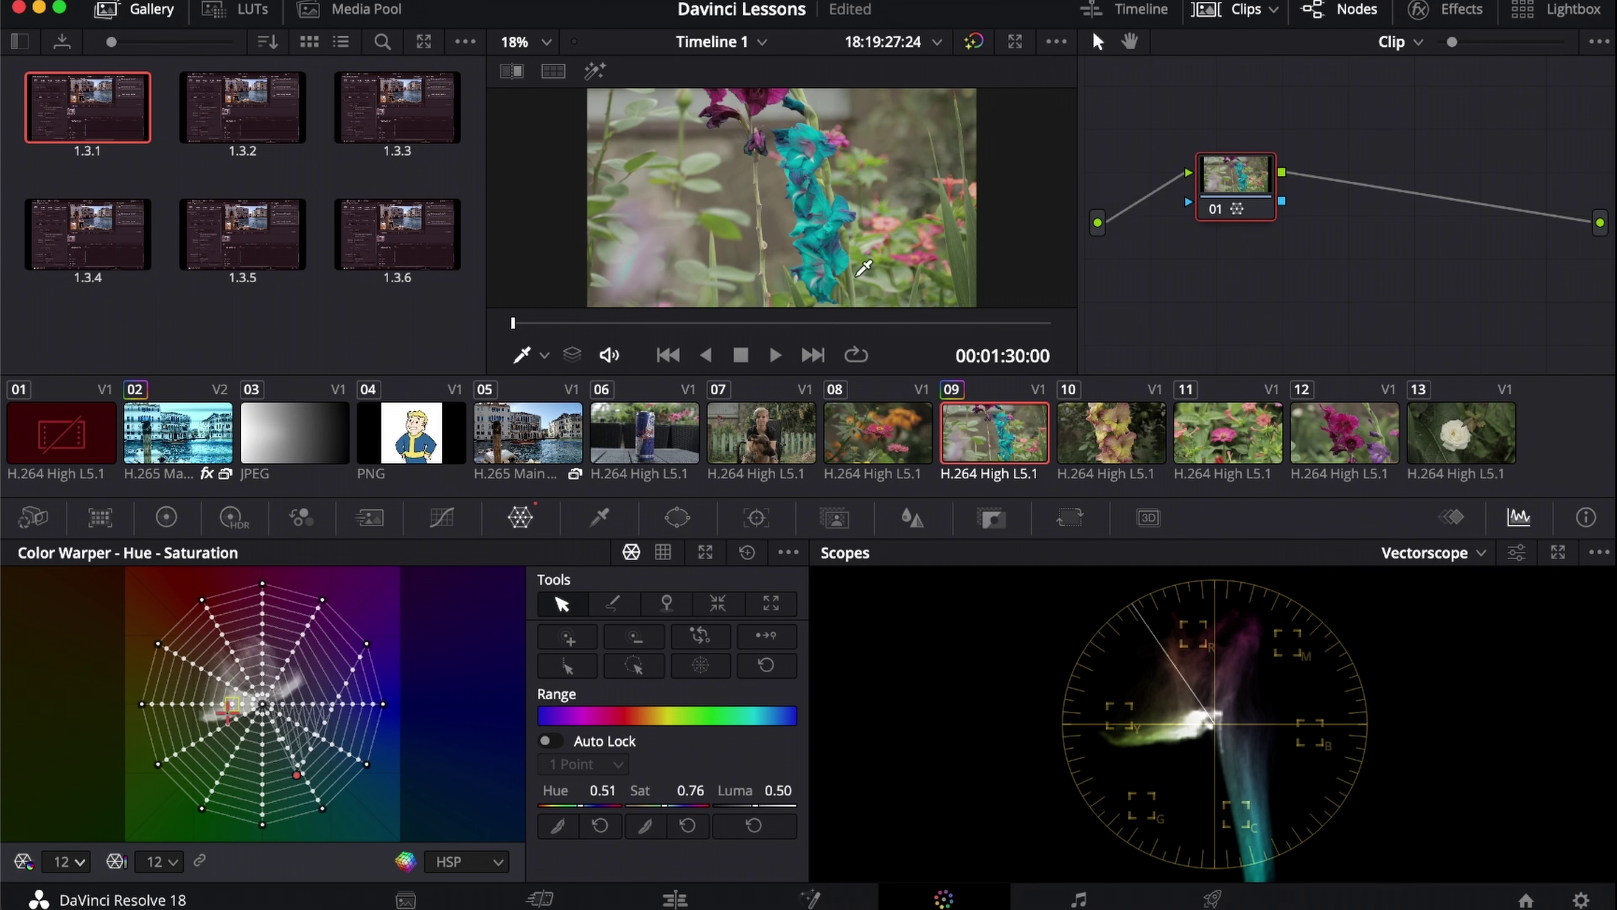
pyautogui.click(746, 552)
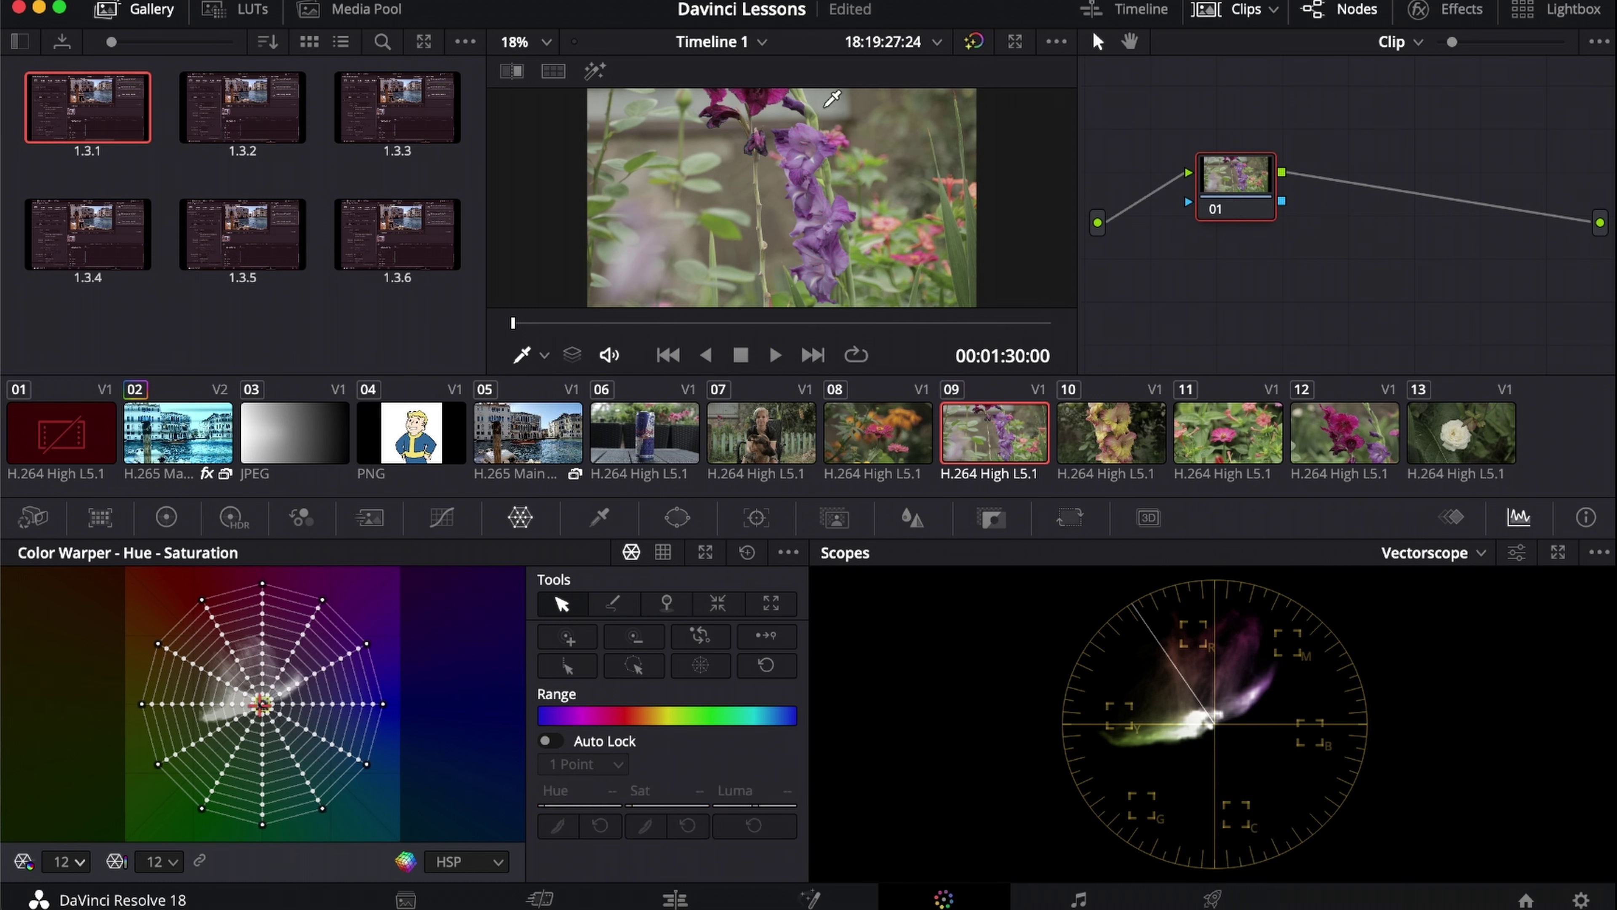
# - Drag a central mesh point outward to preview saturation shifts, then reset and choose 6 hue points
pyautogui.click(273, 687)
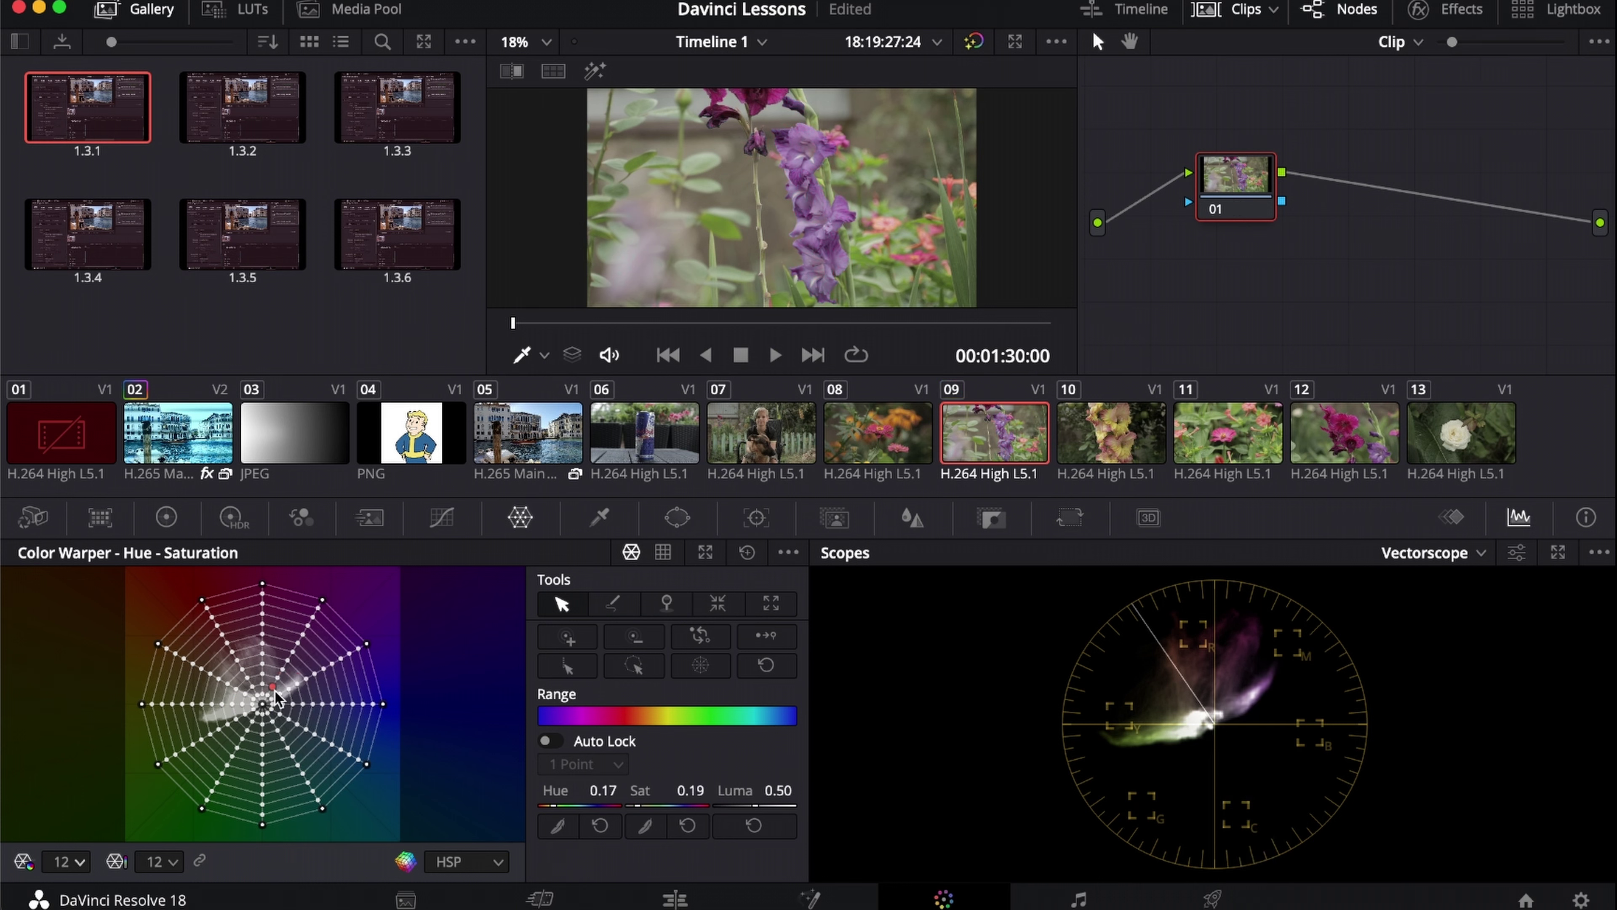
pyautogui.moveTo(275, 689); pyautogui.dragTo(286, 650)
pyautogui.moveTo(299, 634); pyautogui.dragTo(328, 618)
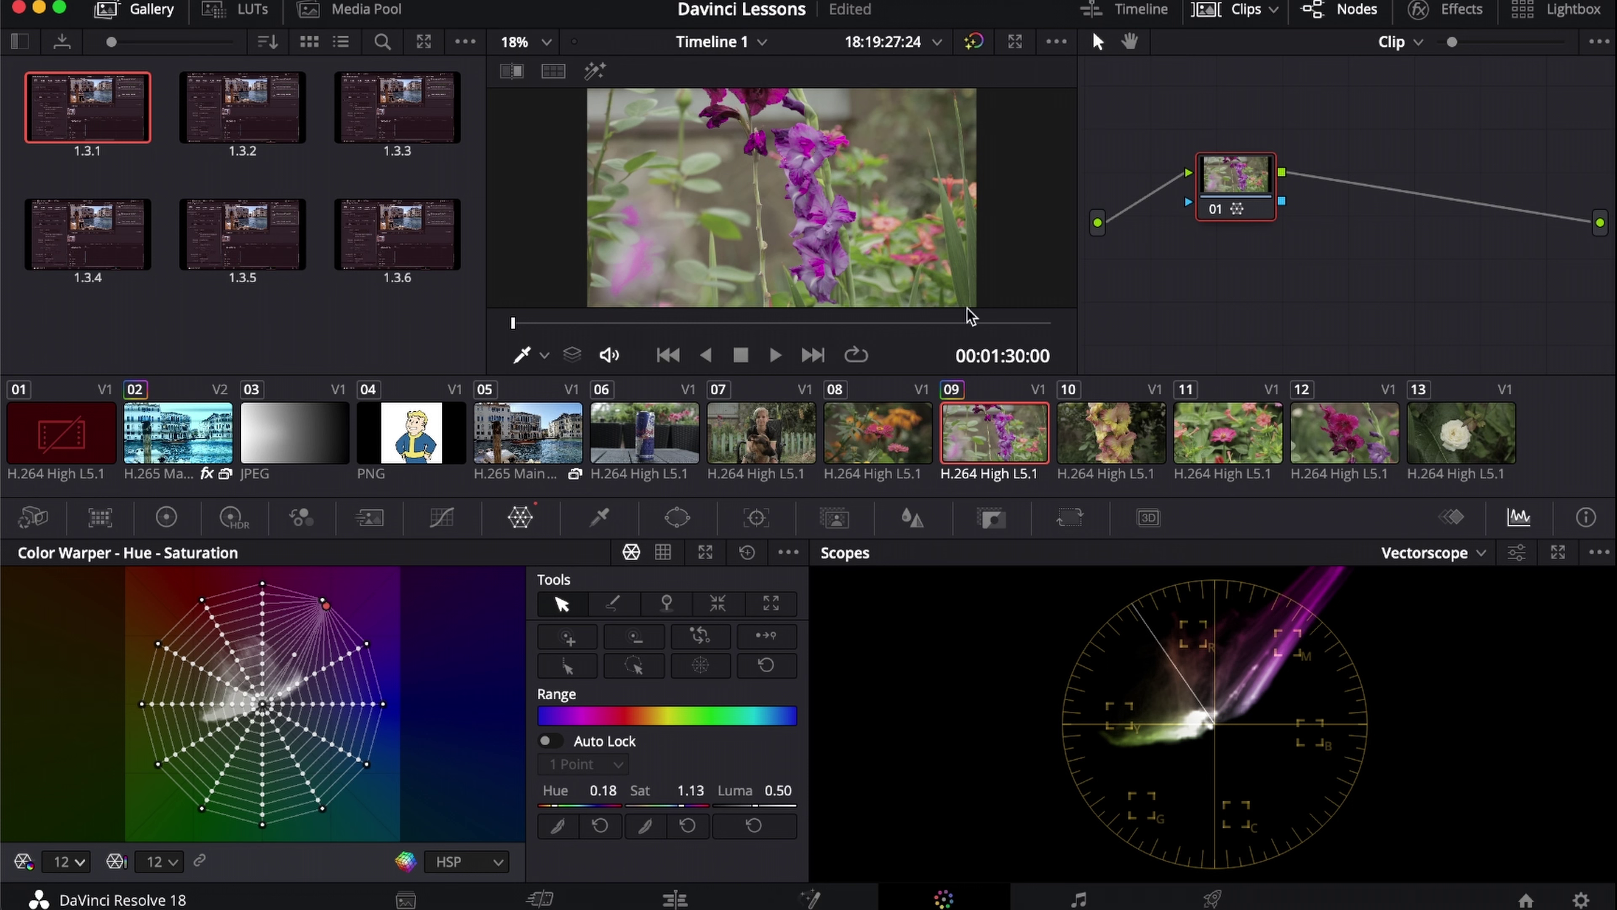
pyautogui.click(747, 552)
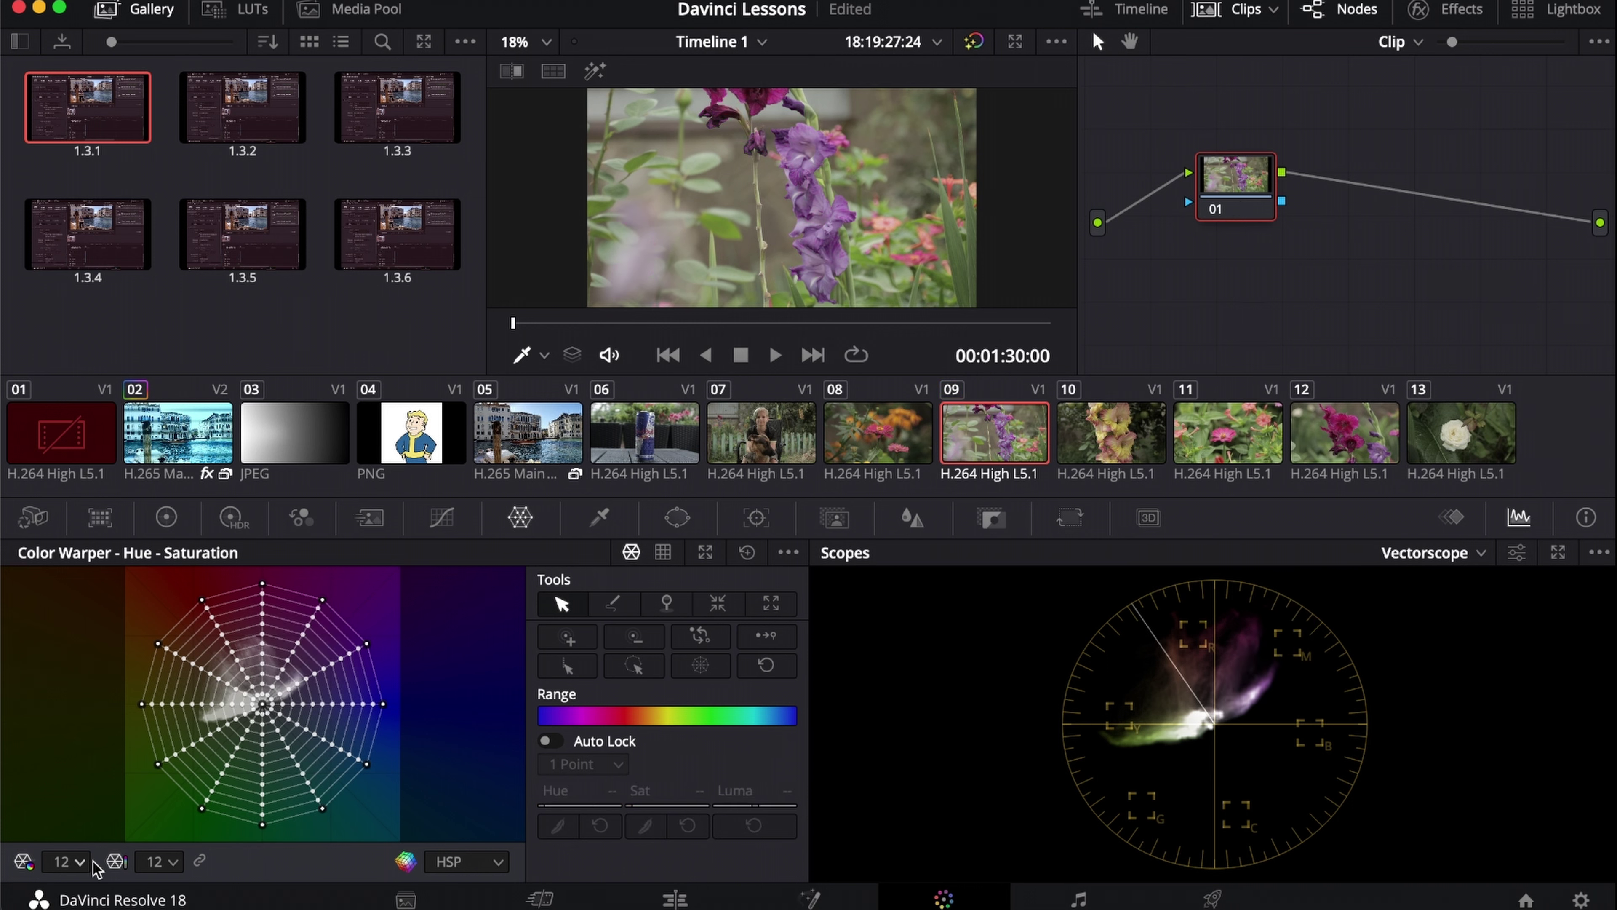
pyautogui.click(70, 863)
# - Sample the purple flowers on a 6-hue mesh, boost them and shift them to blue, then reset
pyautogui.click(79, 742)
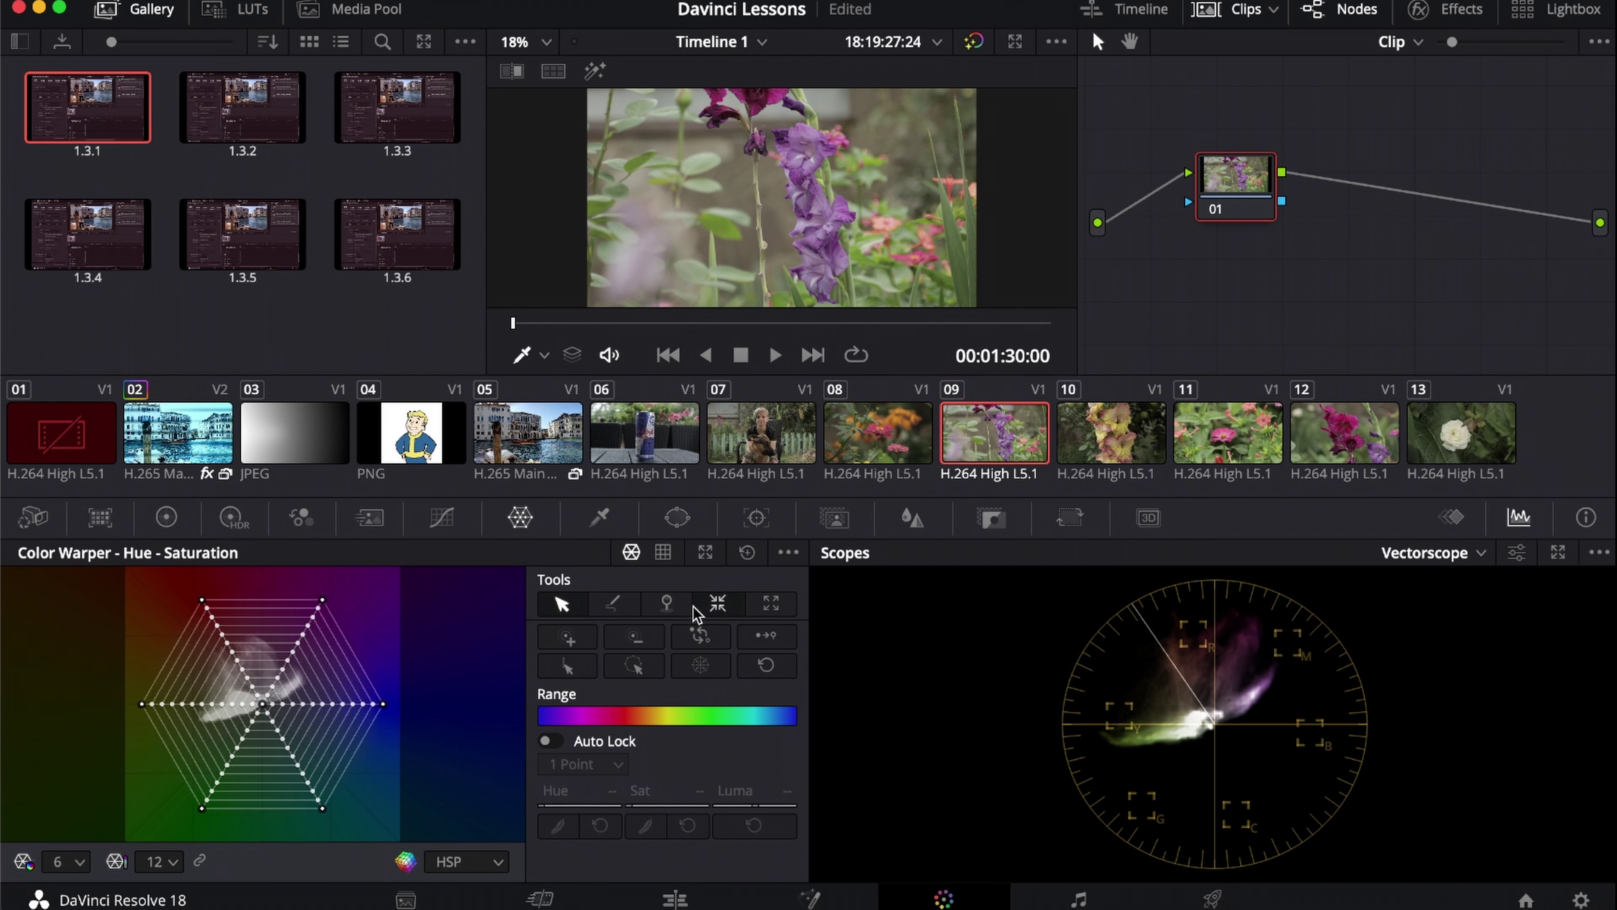
pyautogui.click(817, 131)
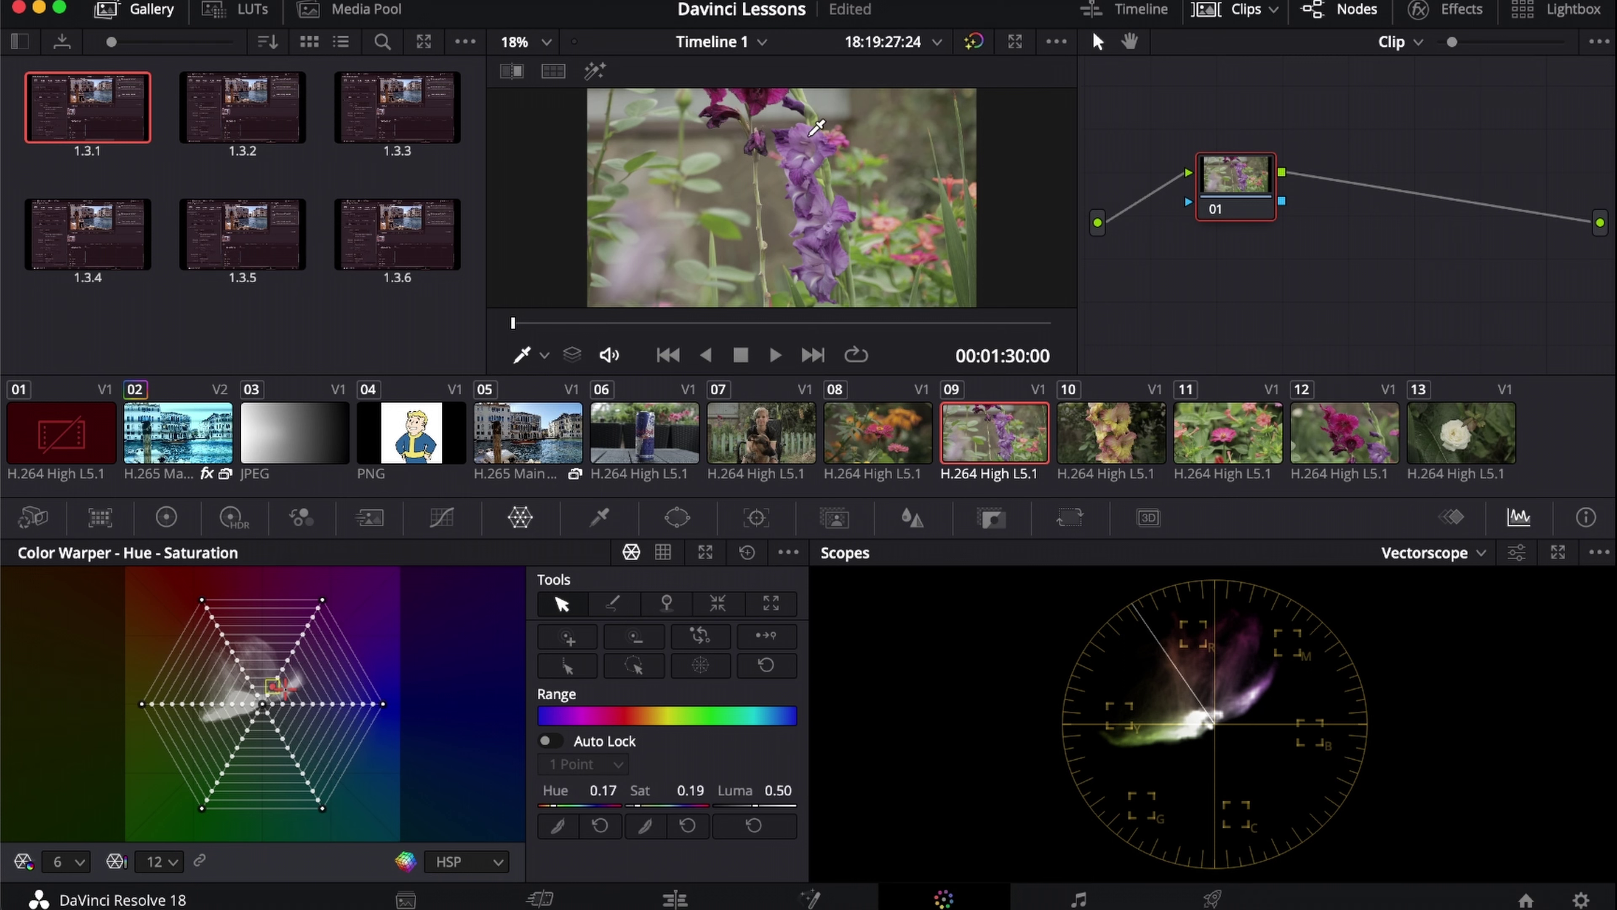
pyautogui.moveTo(274, 687); pyautogui.dragTo(300, 657)
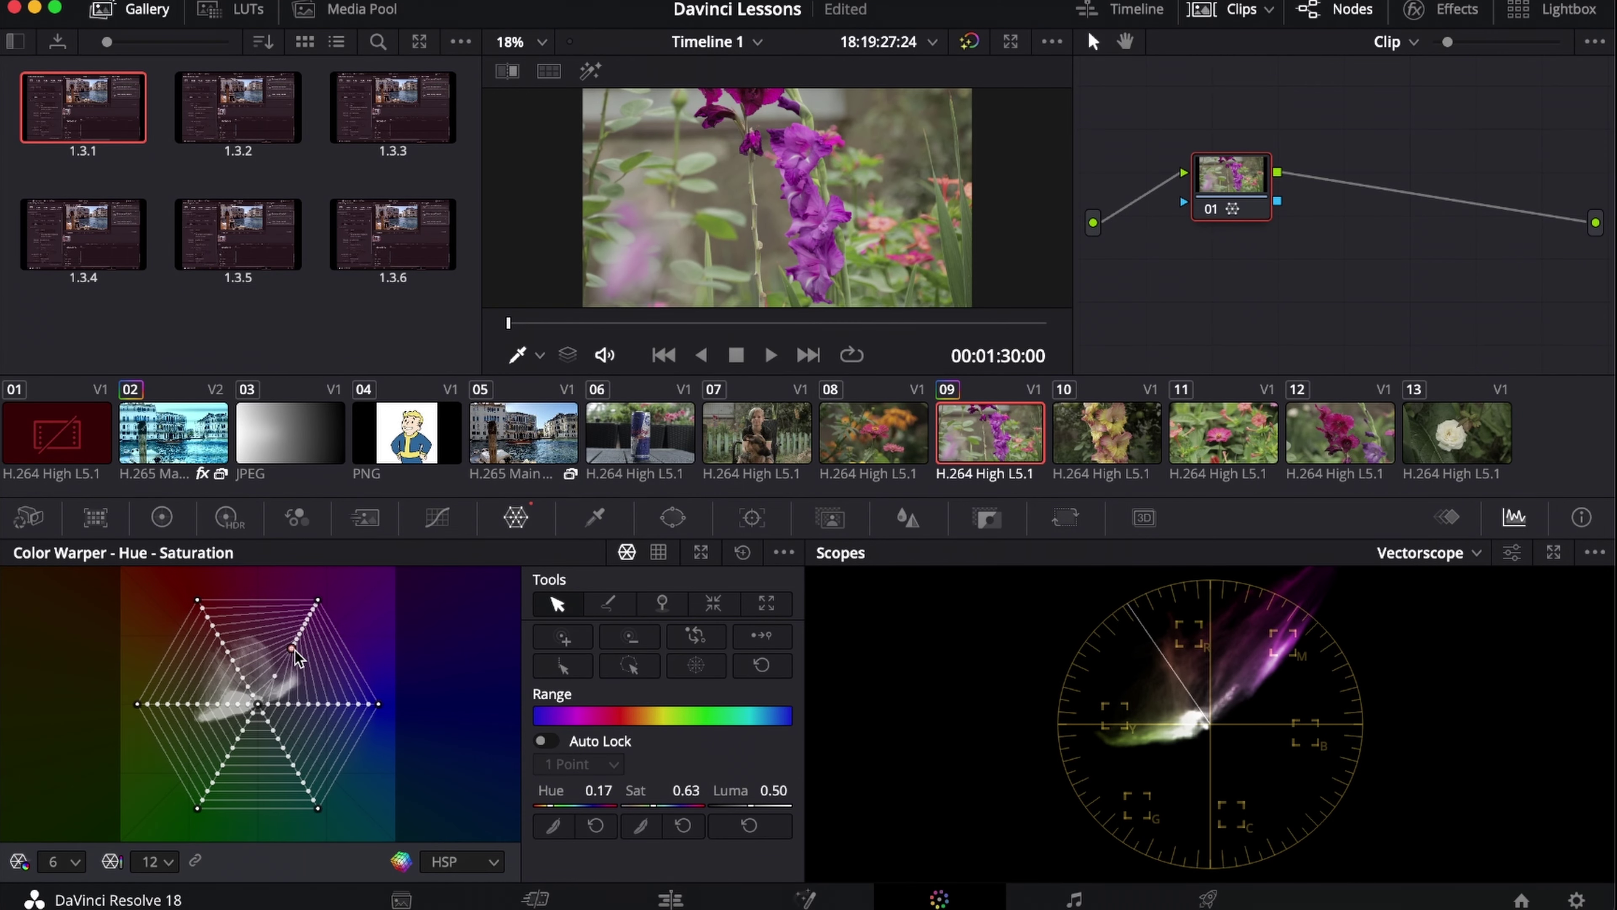
pyautogui.moveTo(292, 649); pyautogui.dragTo(381, 735)
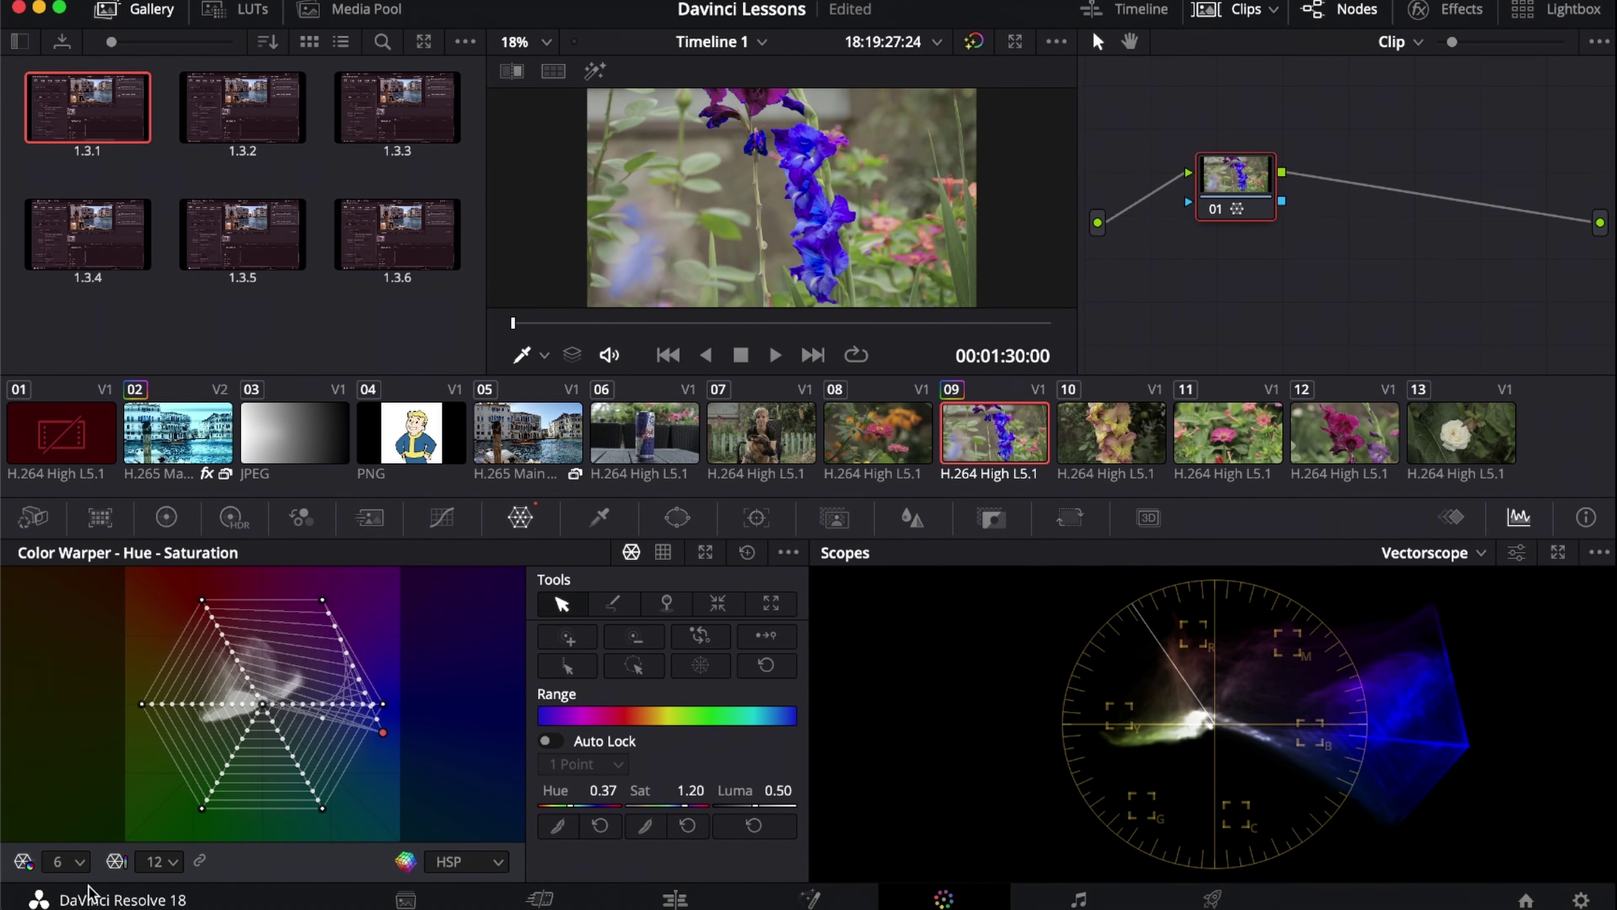
pyautogui.click(745, 553)
# - Set the mesh to 6 hue points and 6 saturation rings, then select gladiolus clip 12
pyautogui.click(80, 861)
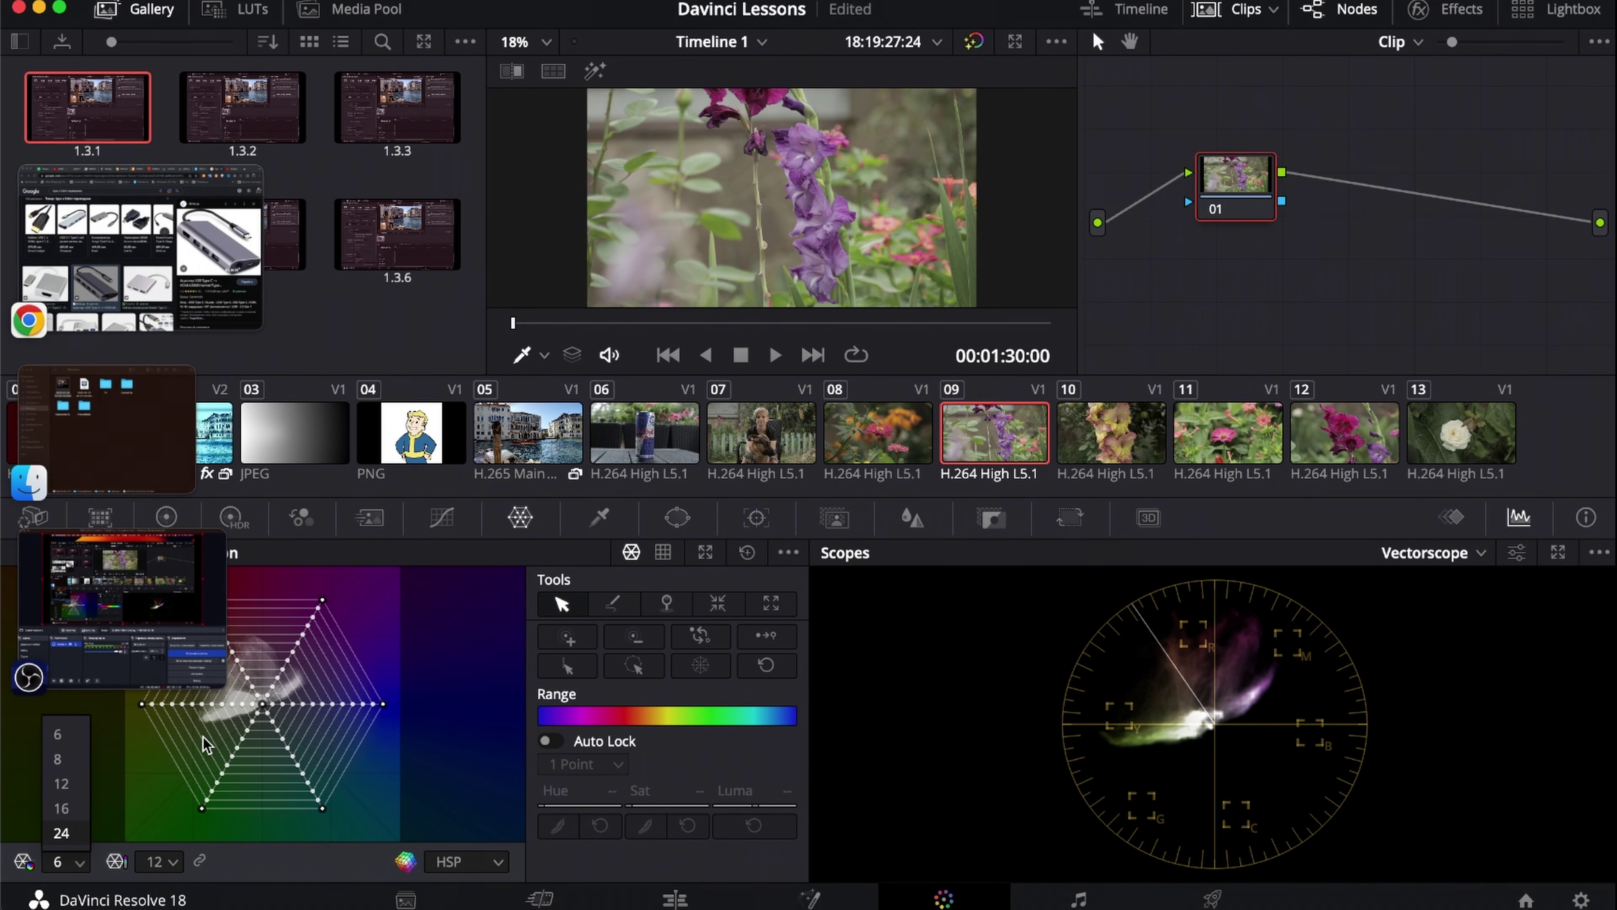
pyautogui.click(68, 739)
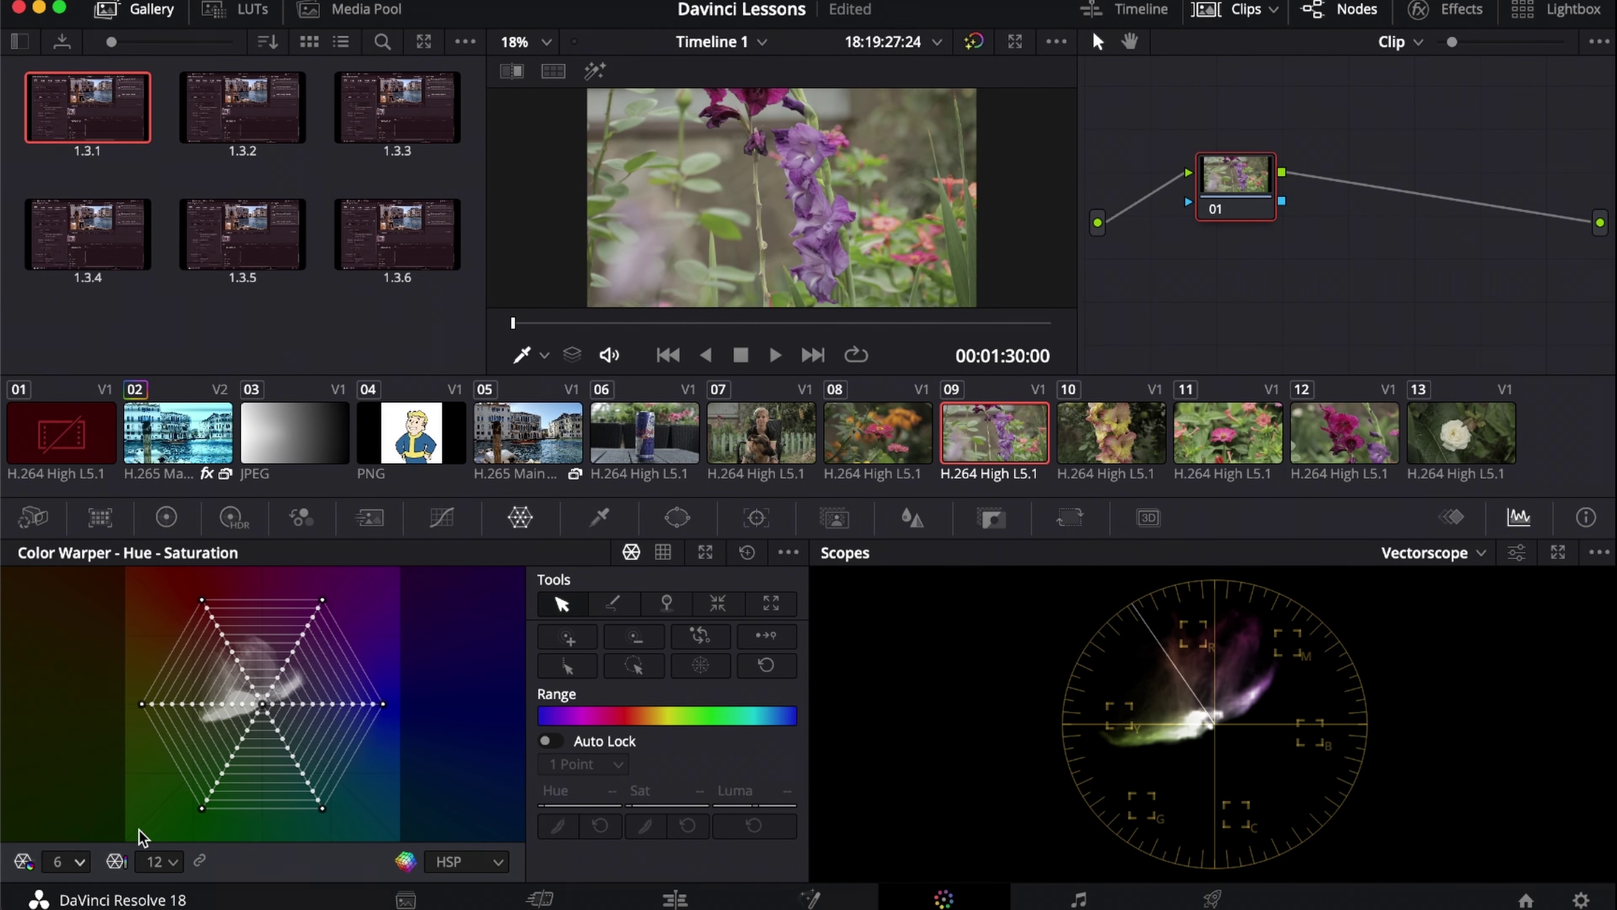
pyautogui.click(159, 862)
pyautogui.click(156, 754)
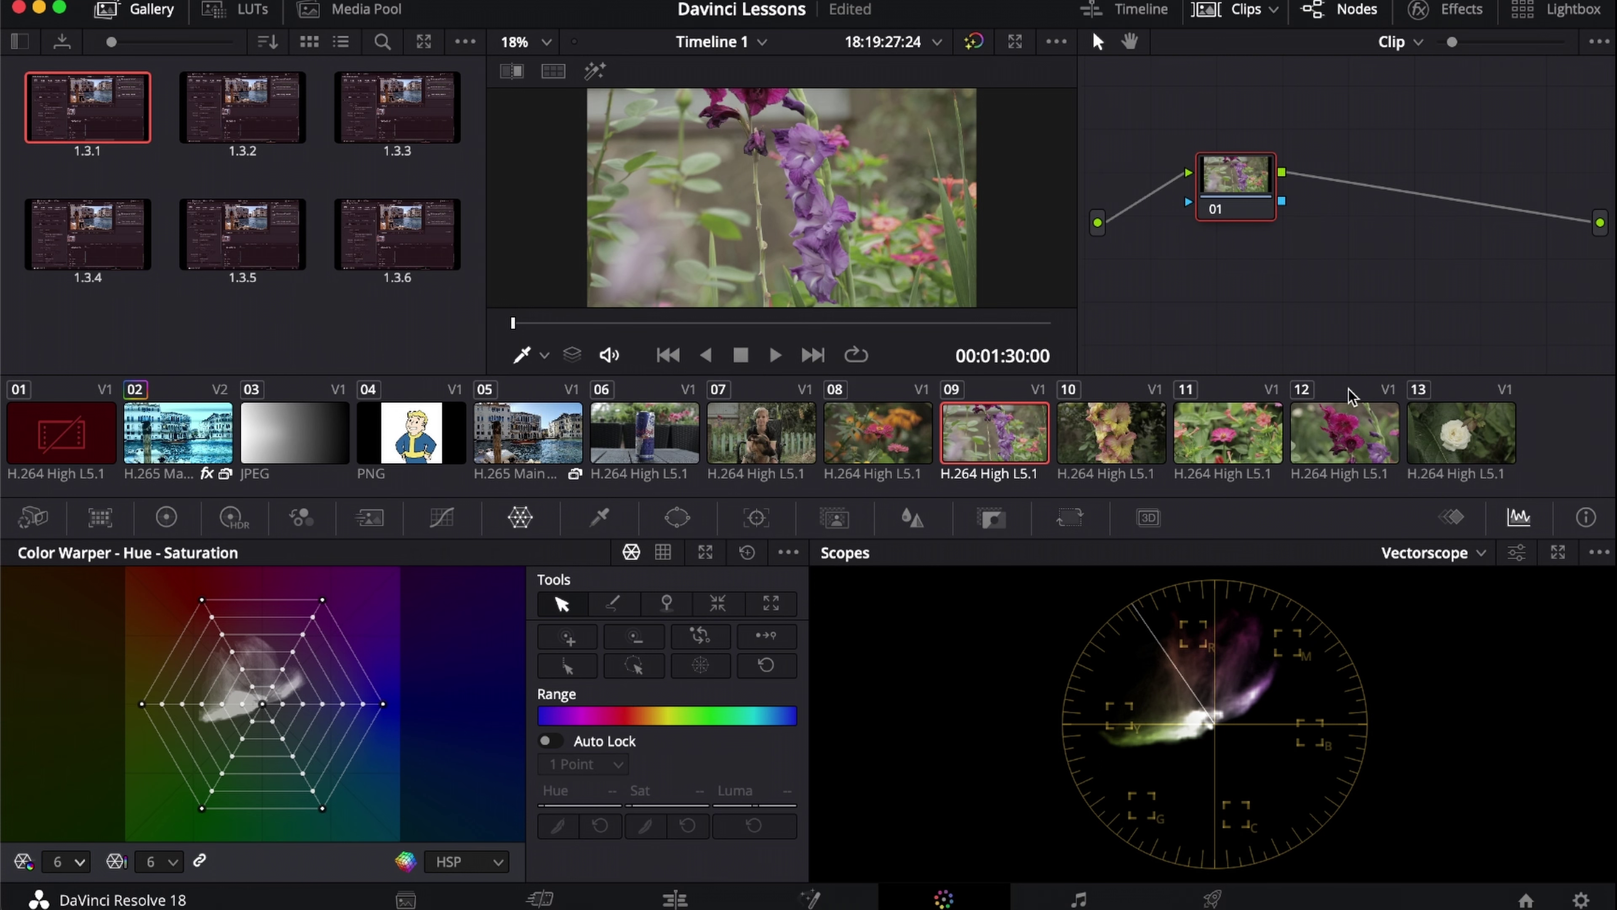
pyautogui.click(1353, 420)
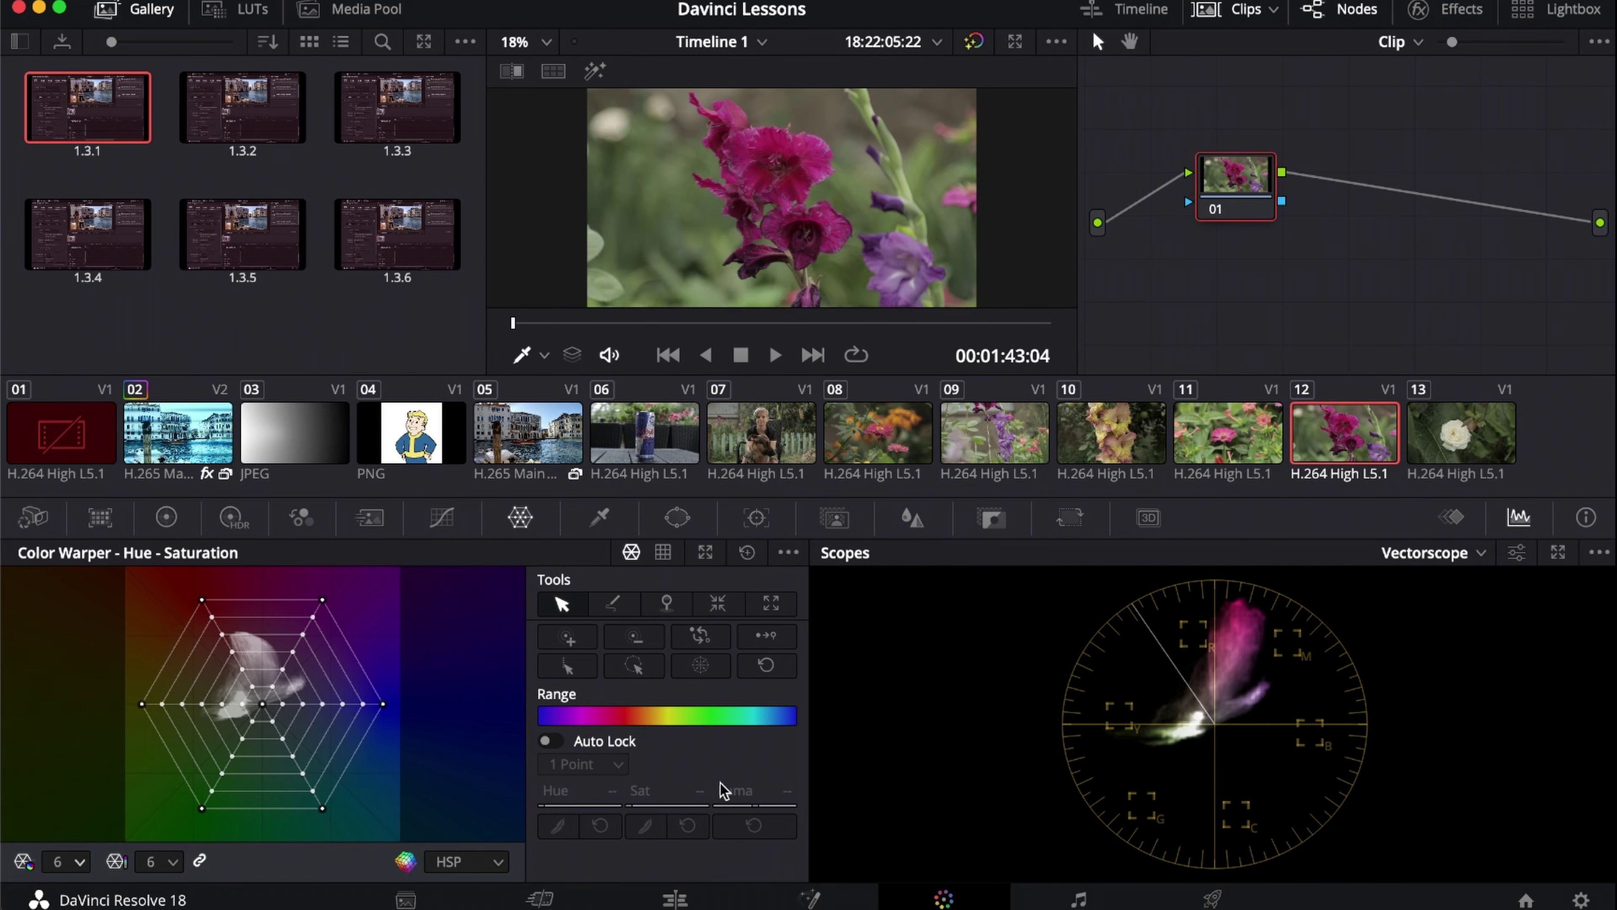
pyautogui.click(445, 517)
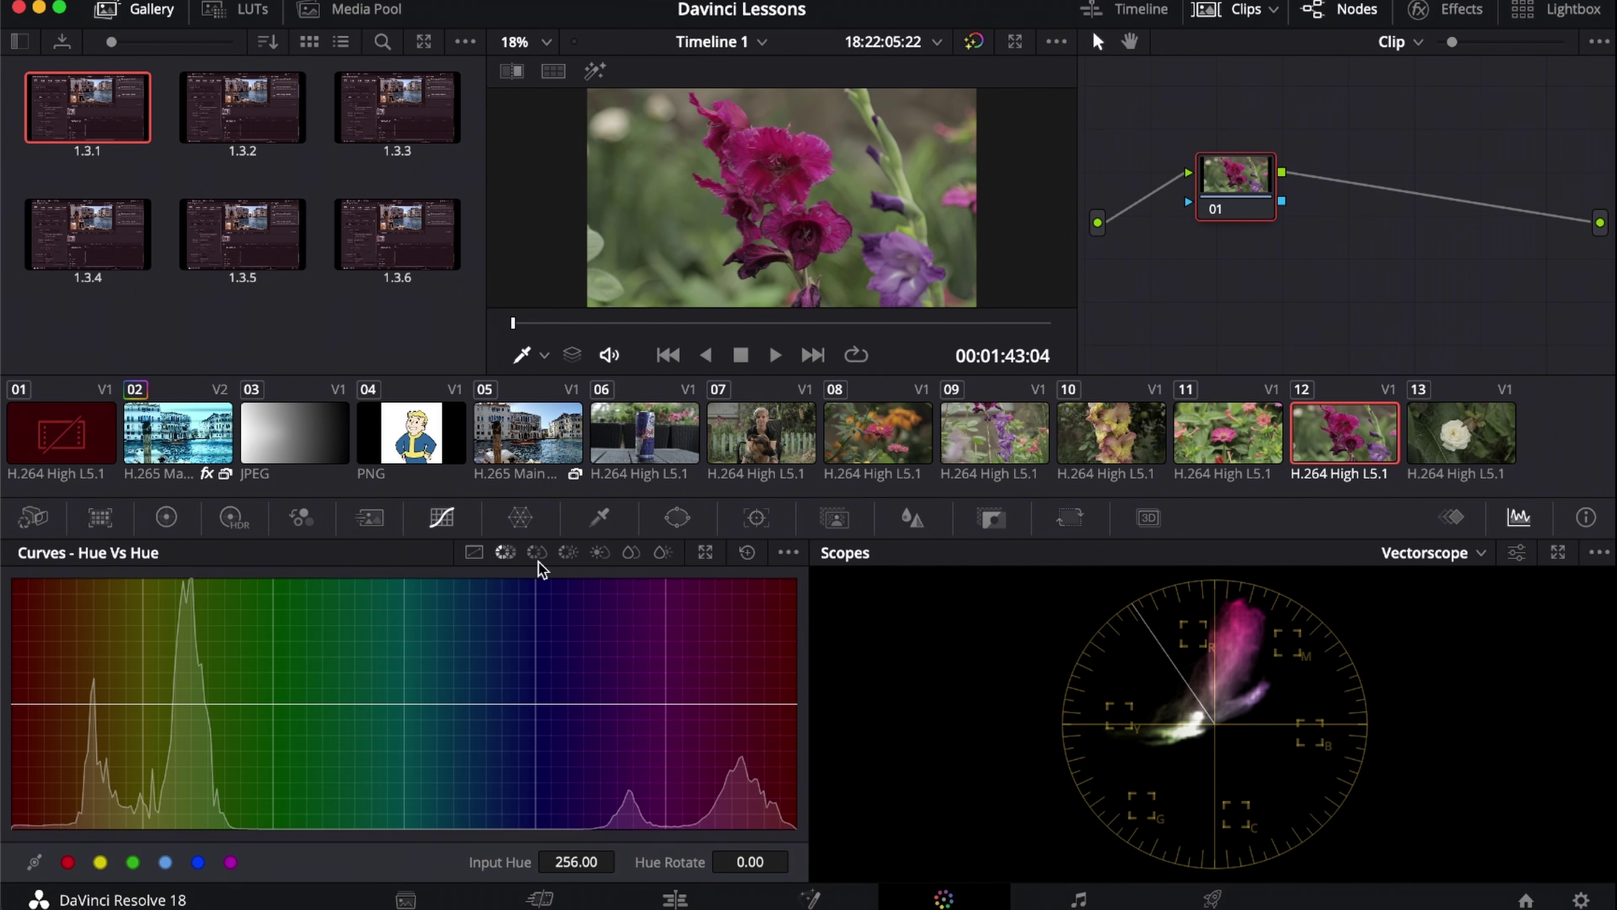
pyautogui.click(520, 517)
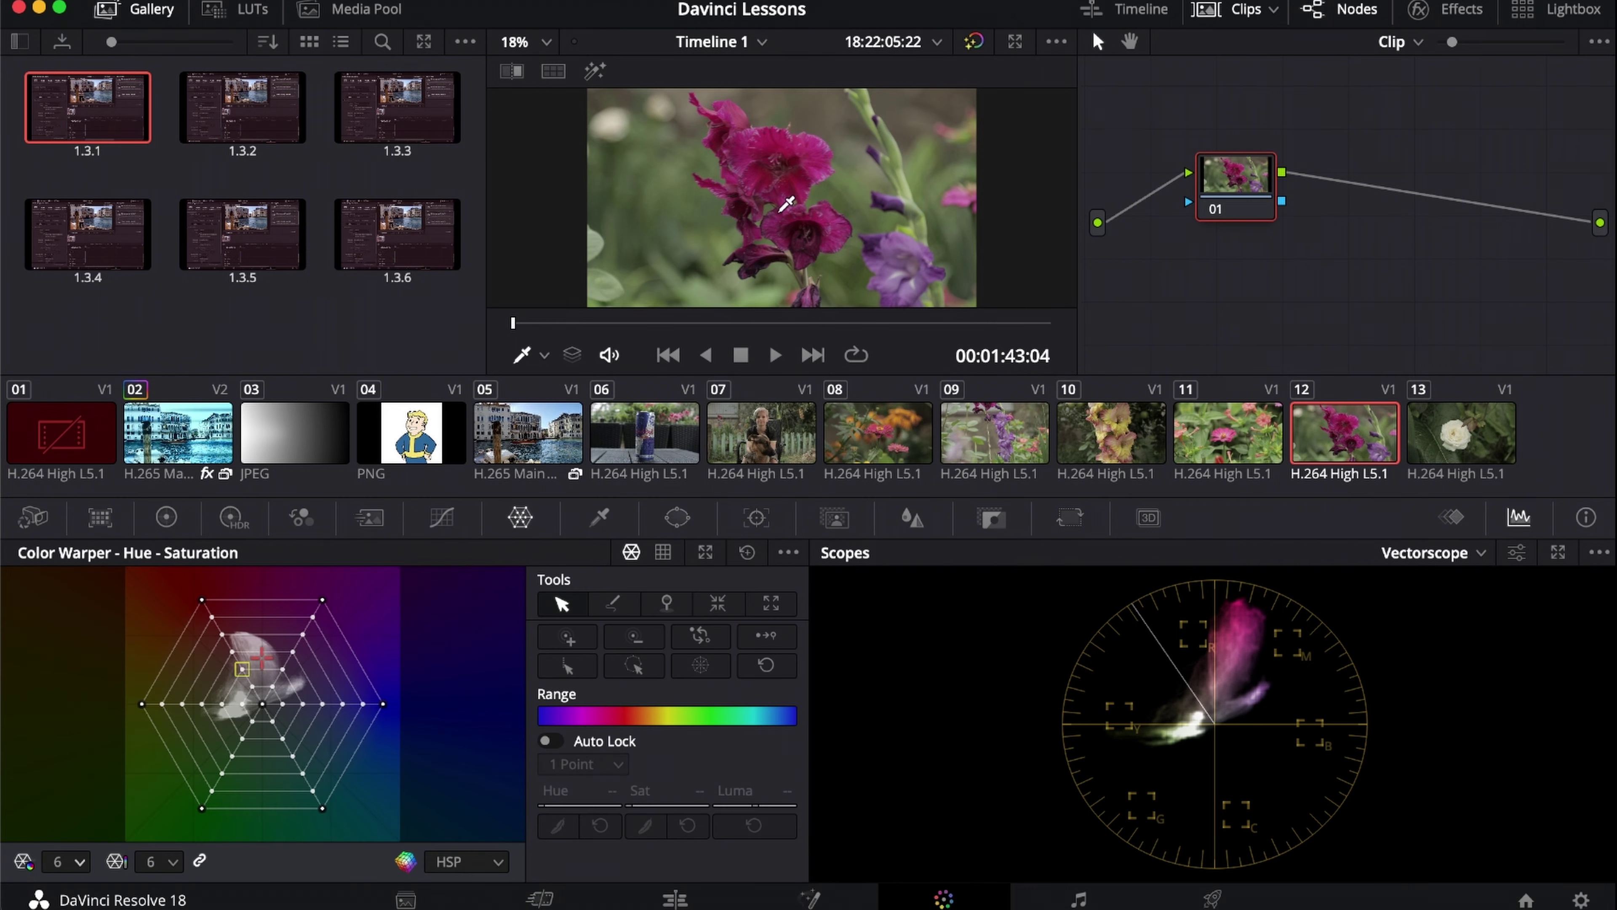
pyautogui.moveTo(615, 716)
pyautogui.mouseDown()
pyautogui.moveTo(591, 716)
pyautogui.moveTo(634, 716)
pyautogui.mouseUp()
pyautogui.click(615, 715)
pyautogui.moveTo(615, 716); pyautogui.dragTo(612, 713)
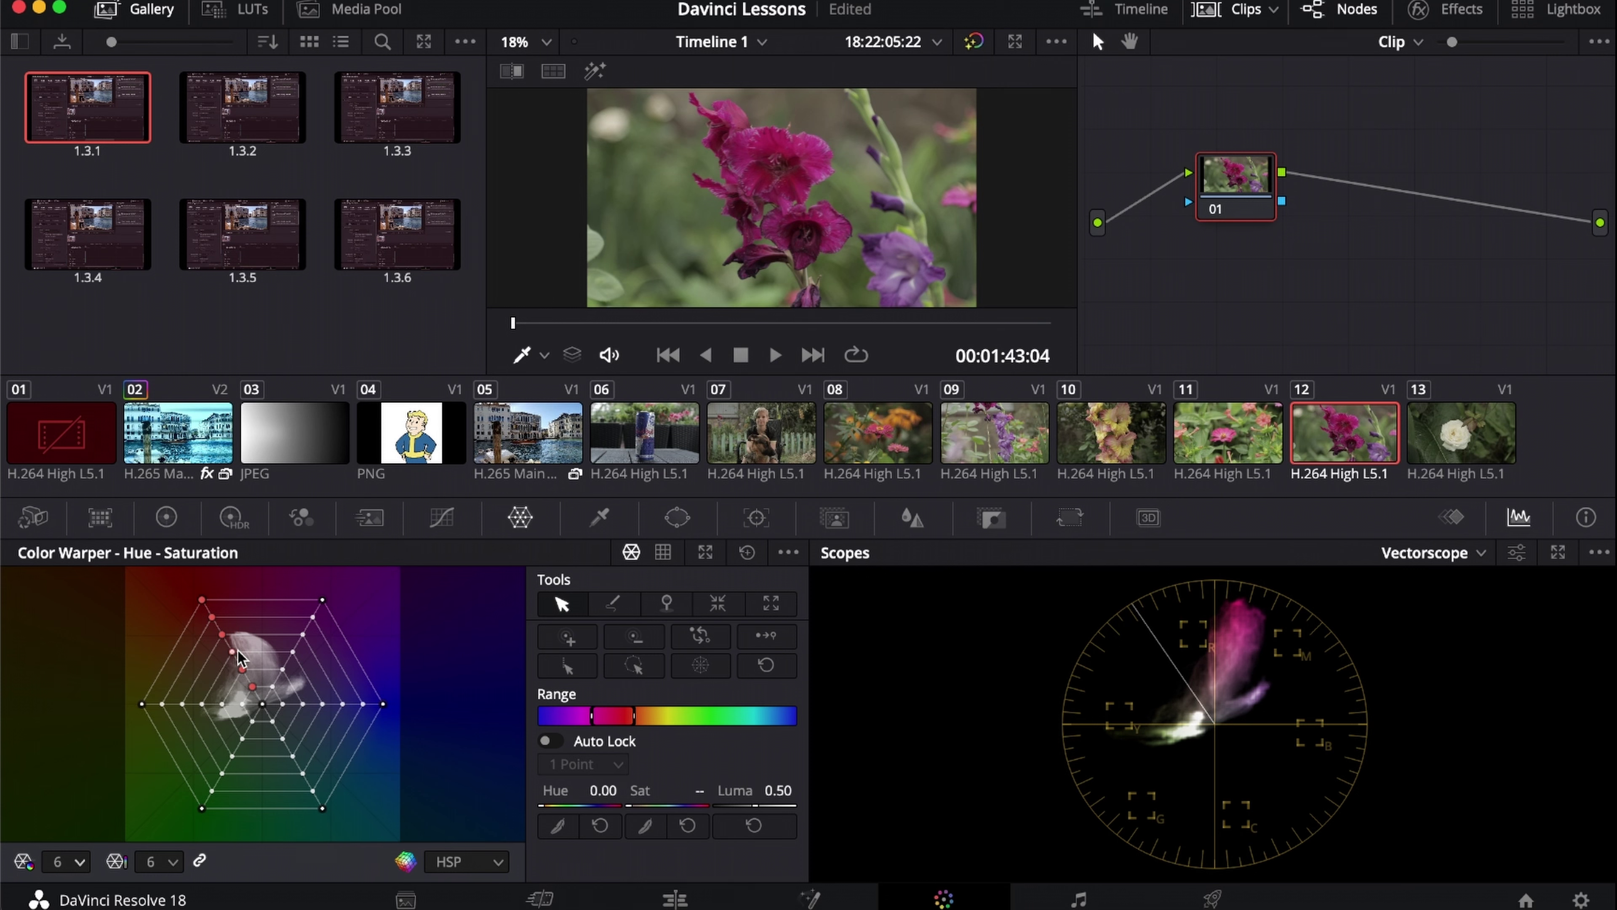
pyautogui.moveTo(233, 656)
pyautogui.mouseDown()
pyautogui.moveTo(224, 701)
pyautogui.moveTo(279, 719)
pyautogui.moveTo(205, 698)
pyautogui.moveTo(180, 587)
pyautogui.moveTo(363, 708)
pyautogui.moveTo(366, 731)
pyautogui.mouseUp()
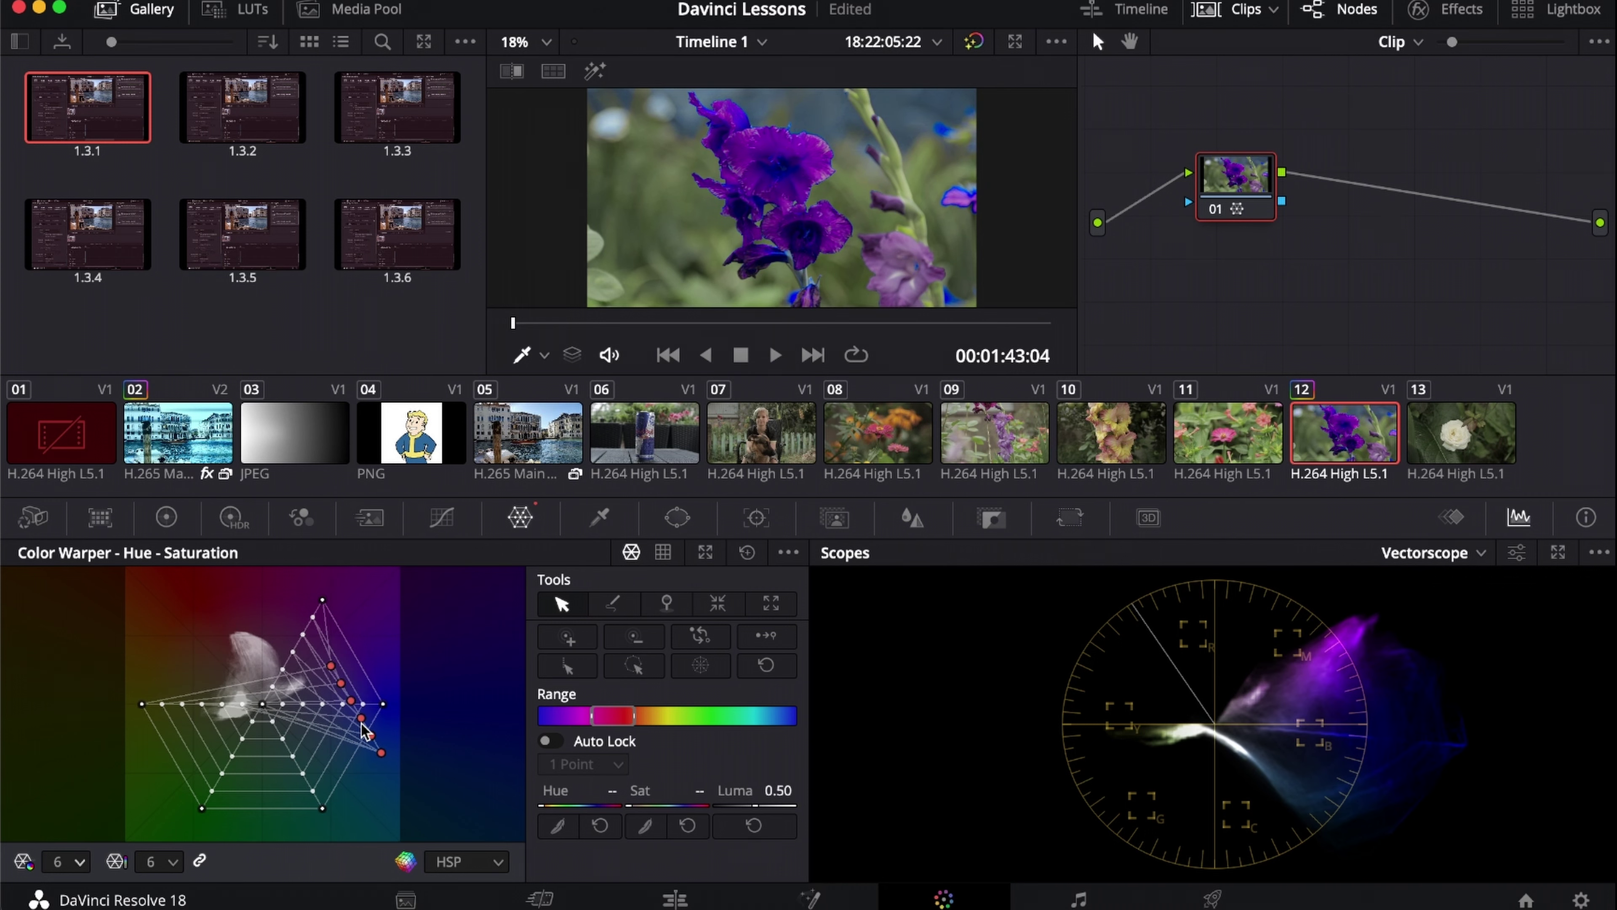
pyautogui.click(747, 553)
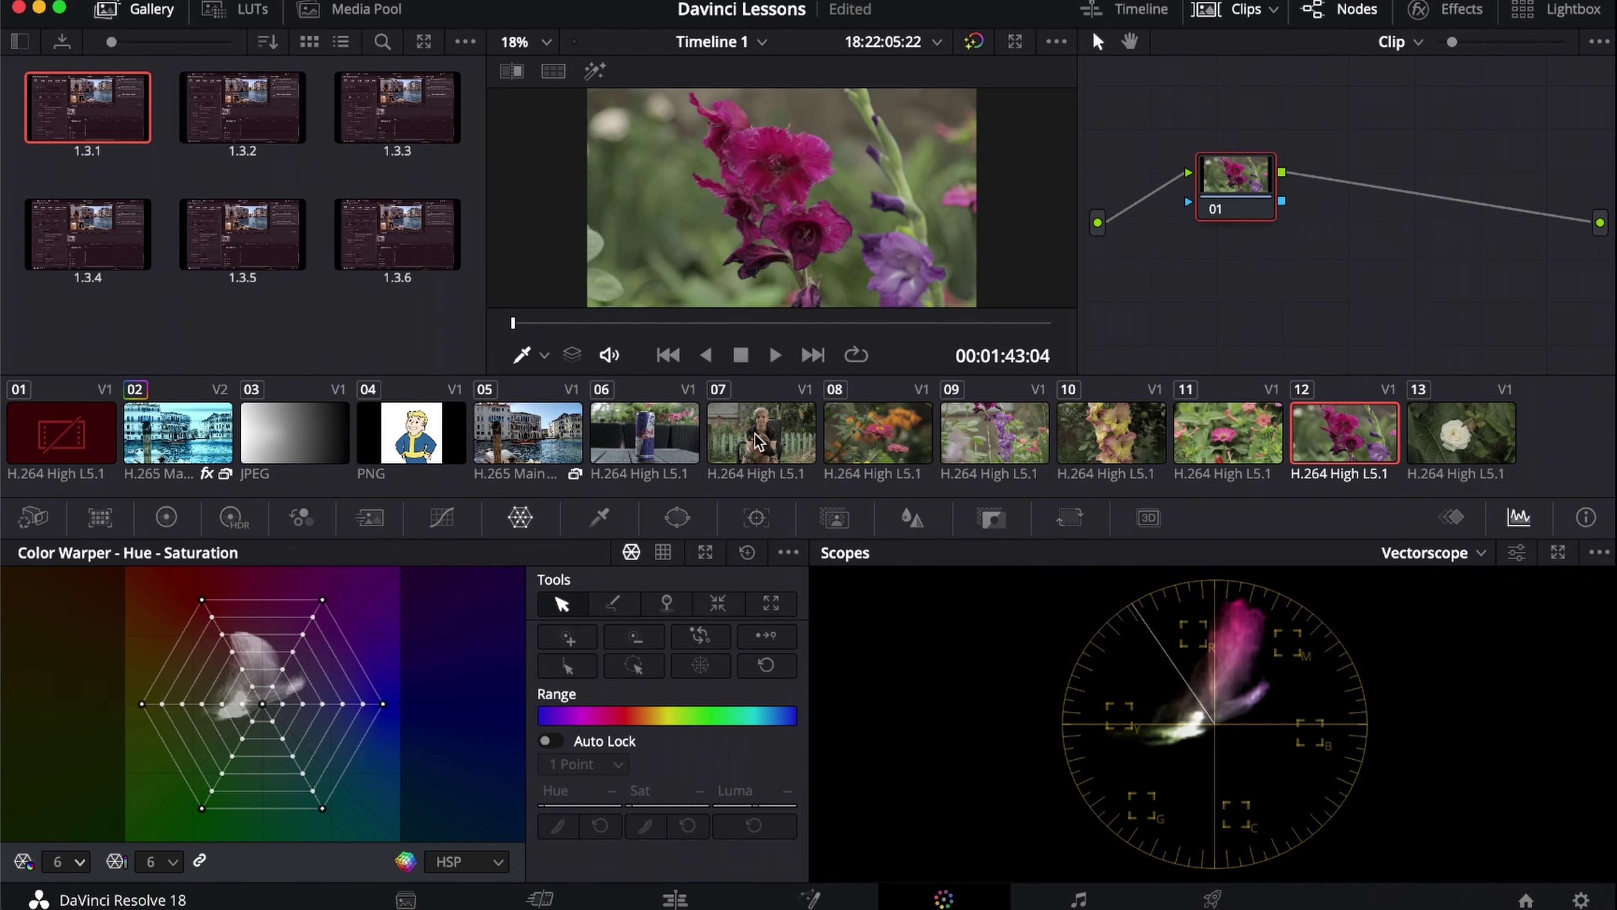
# - Sample the gladiolus petals' pink as a control point and scrub its Luma, restoring it to 0.50
pyautogui.click(819, 148)
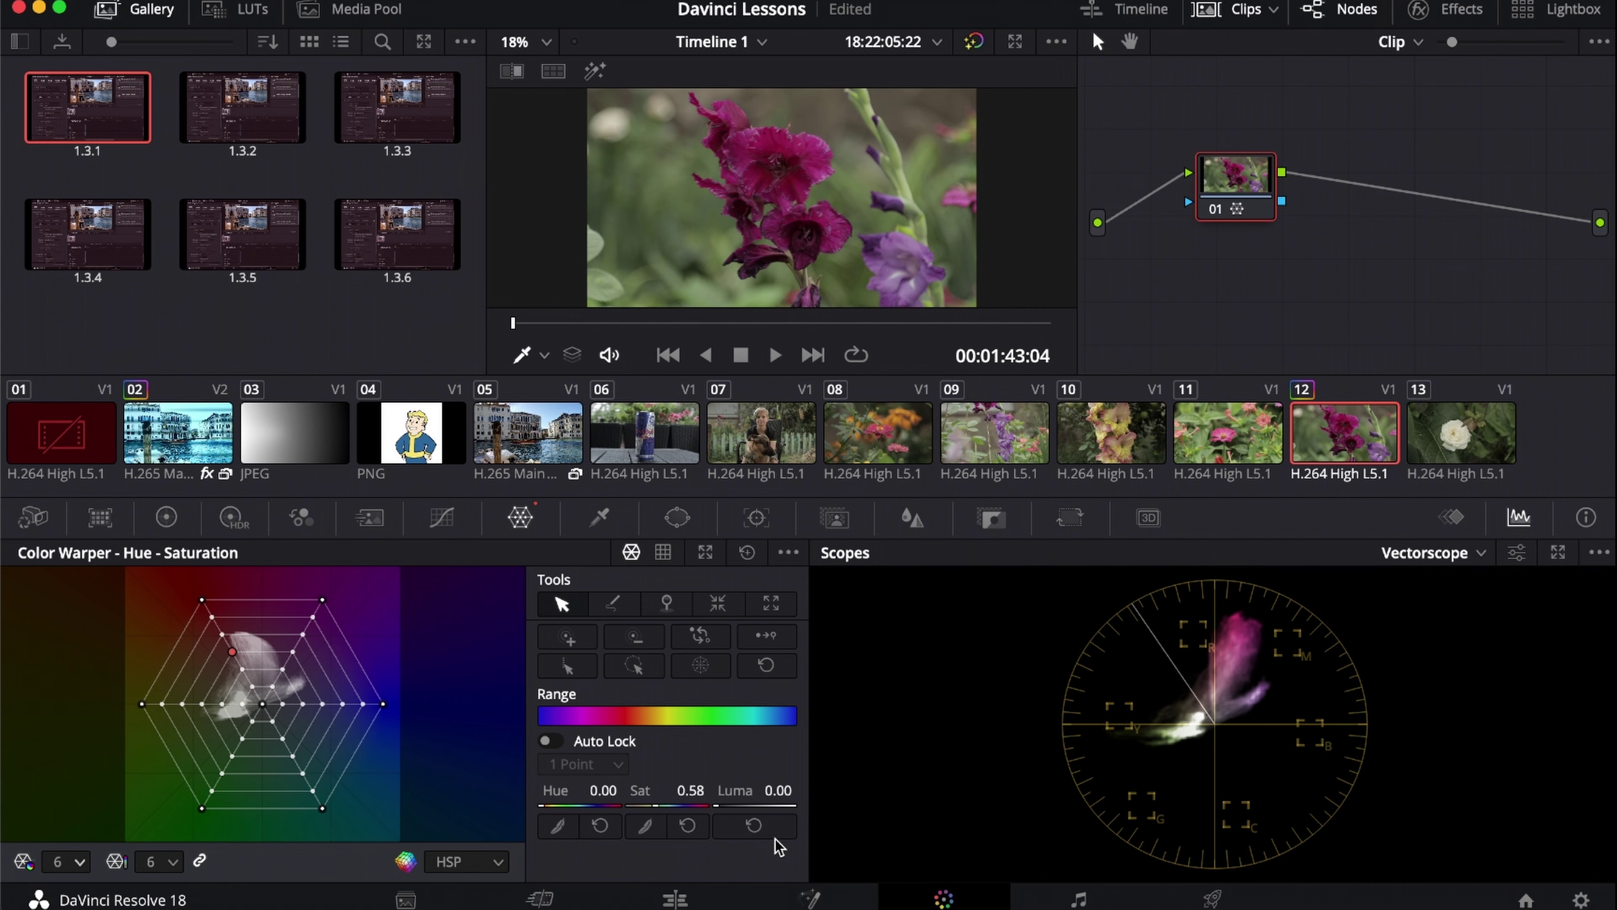
pyautogui.click(754, 825)
pyautogui.moveTo(763, 806)
pyautogui.mouseDown()
pyautogui.moveTo(875, 410)
pyautogui.moveTo(1475, 345)
pyautogui.mouseUp()
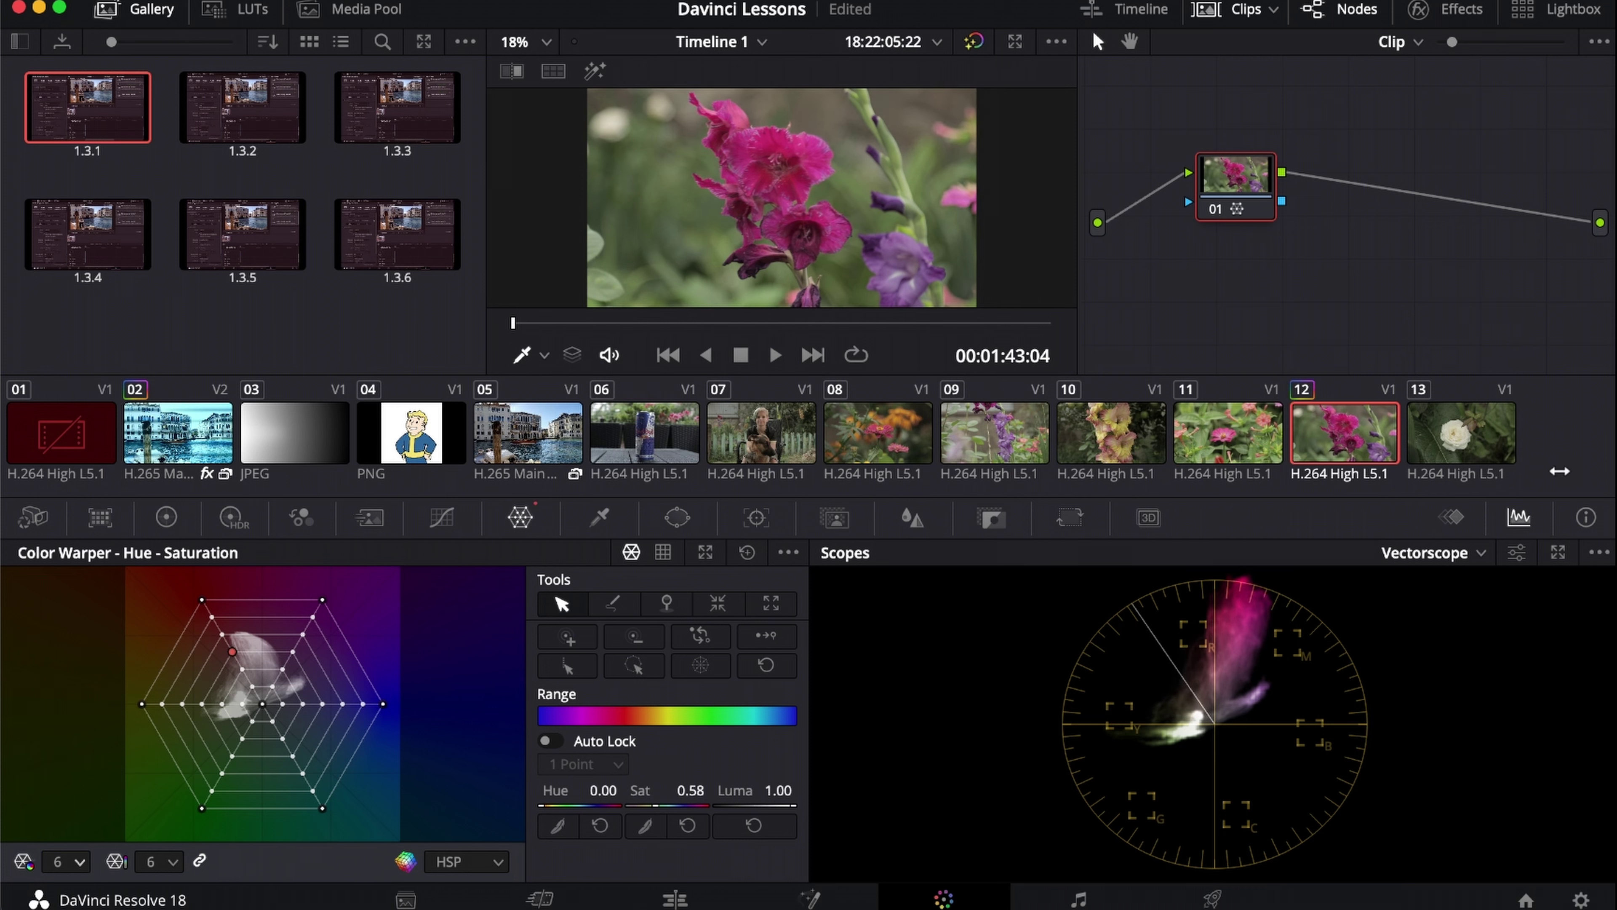
pyautogui.moveTo(1559, 471); pyautogui.dragTo(133, 553)
pyautogui.moveTo(807, 411)
pyautogui.mouseDown()
pyautogui.moveTo(1069, 338)
pyautogui.moveTo(806, 411)
pyautogui.mouseUp()
pyautogui.click(755, 827)
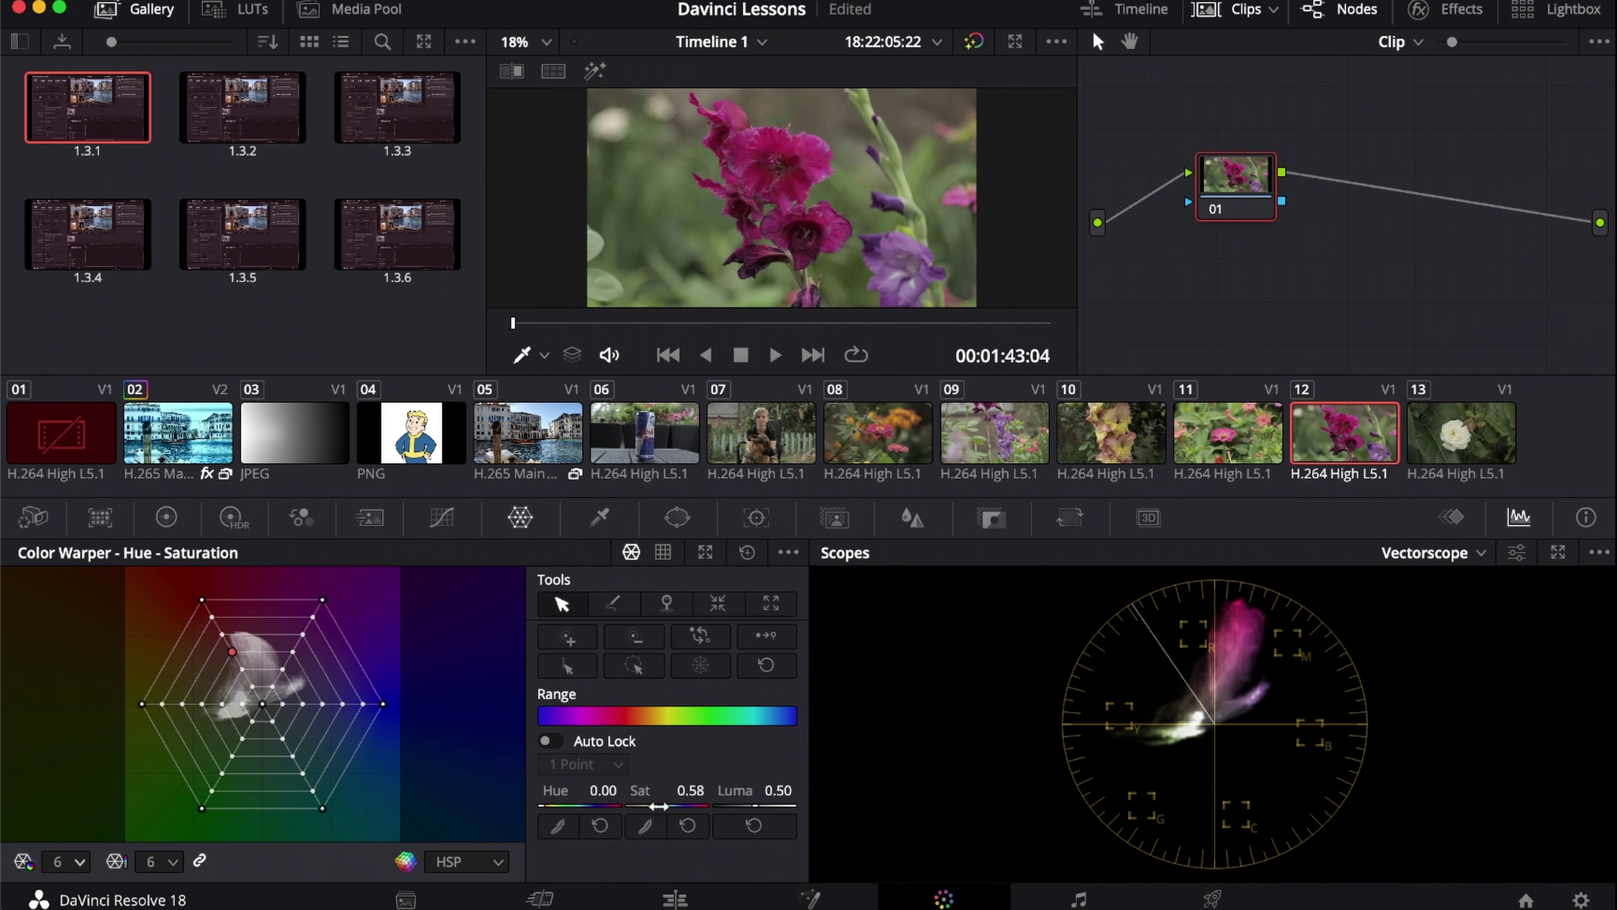
pyautogui.moveTo(659, 806)
pyautogui.mouseDown()
pyautogui.moveTo(1431, 392)
pyautogui.moveTo(1184, 364)
pyautogui.moveTo(807, 411)
pyautogui.mouseUp()
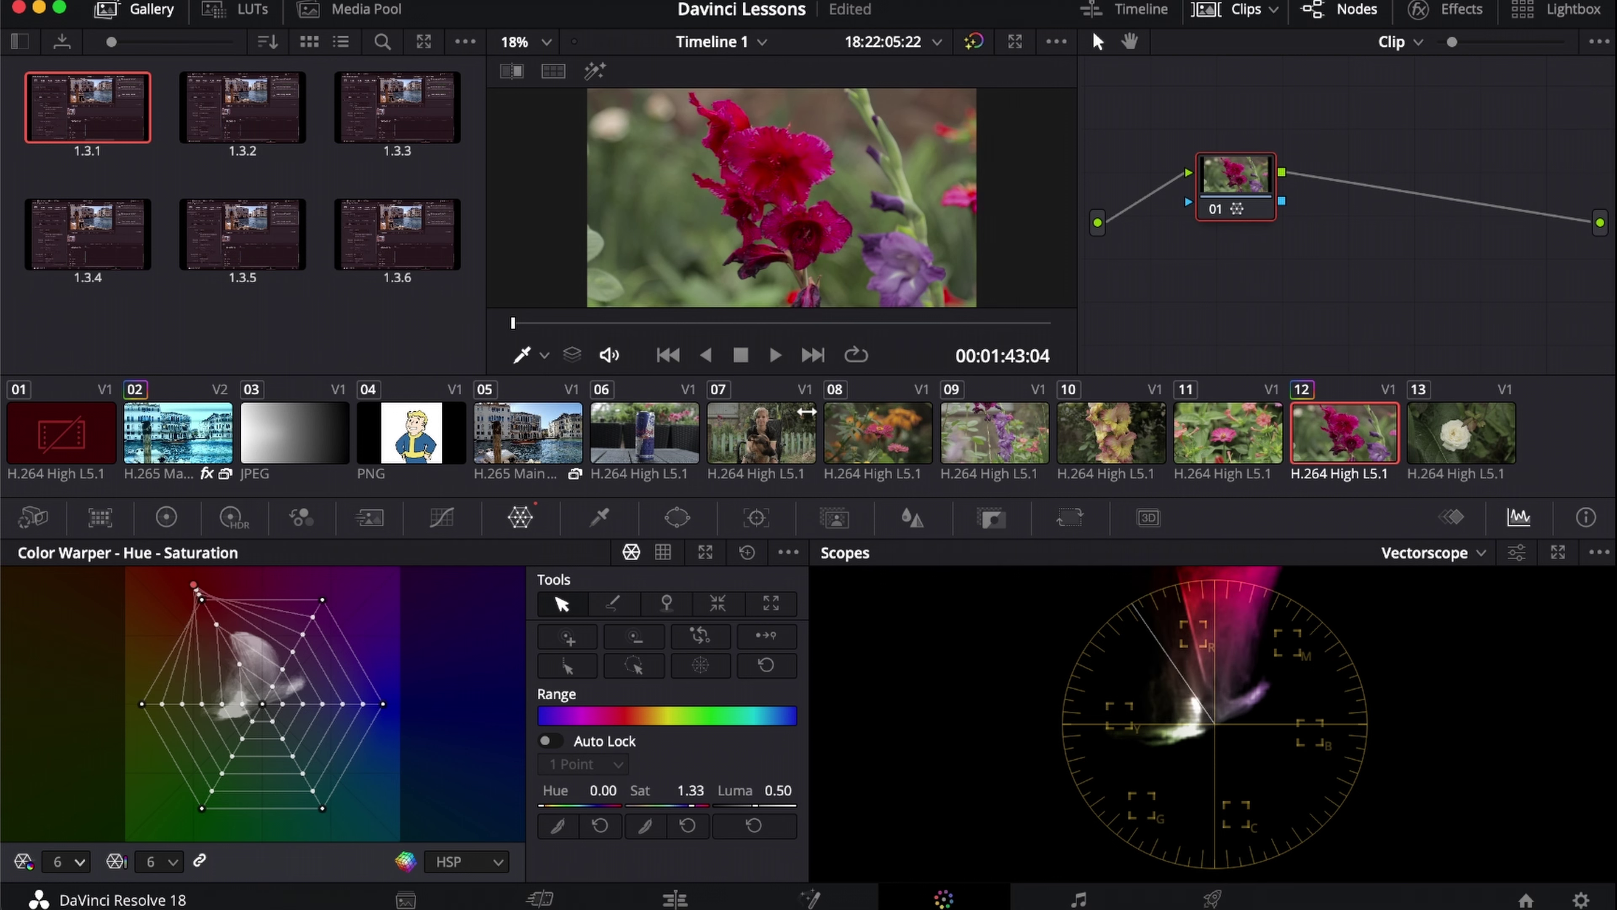
pyautogui.moveTo(806, 411)
pyautogui.mouseDown()
pyautogui.moveTo(660, 812)
pyautogui.moveTo(688, 829)
pyautogui.mouseUp()
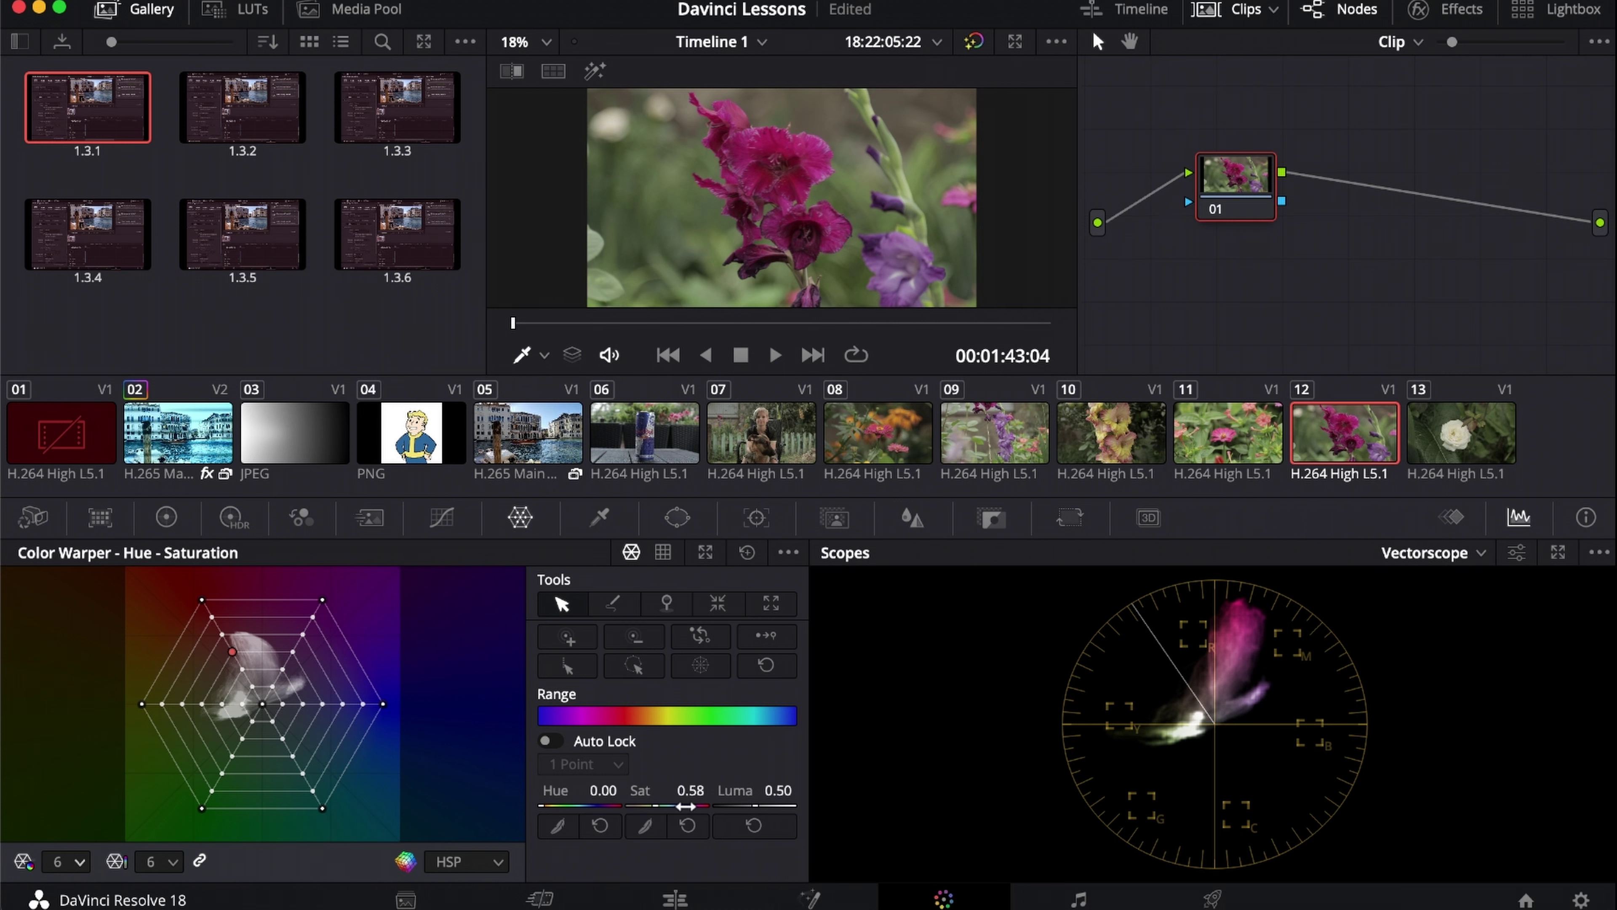
pyautogui.moveTo(691, 790)
pyautogui.mouseDown()
pyautogui.moveTo(925, 859)
pyautogui.moveTo(806, 412)
pyautogui.moveTo(662, 849)
pyautogui.mouseUp()
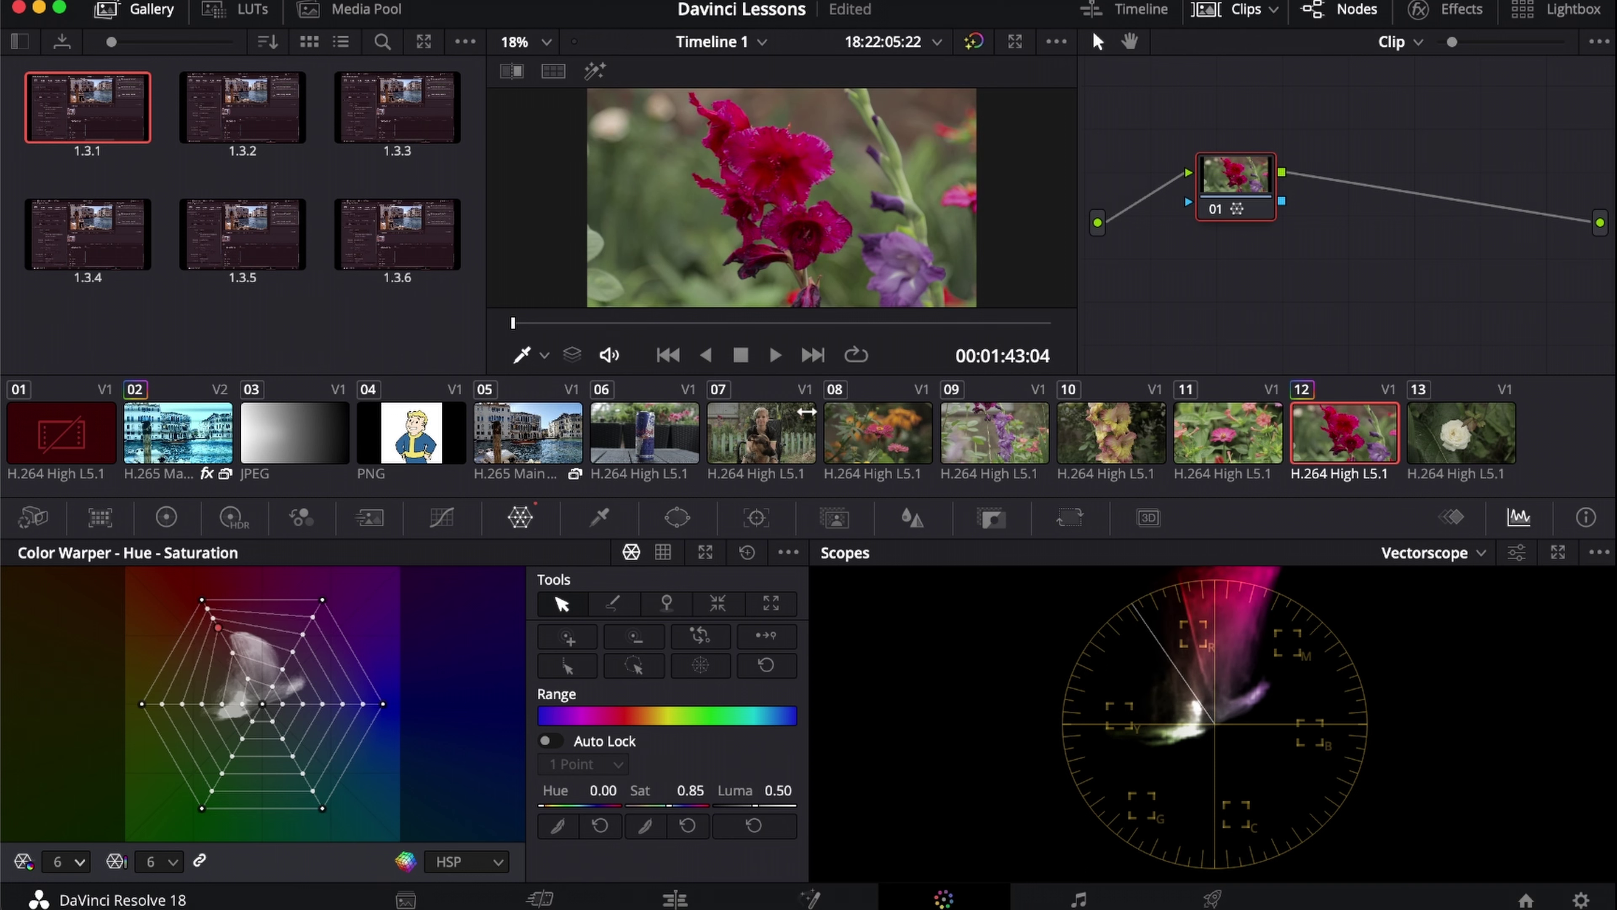
pyautogui.click(687, 826)
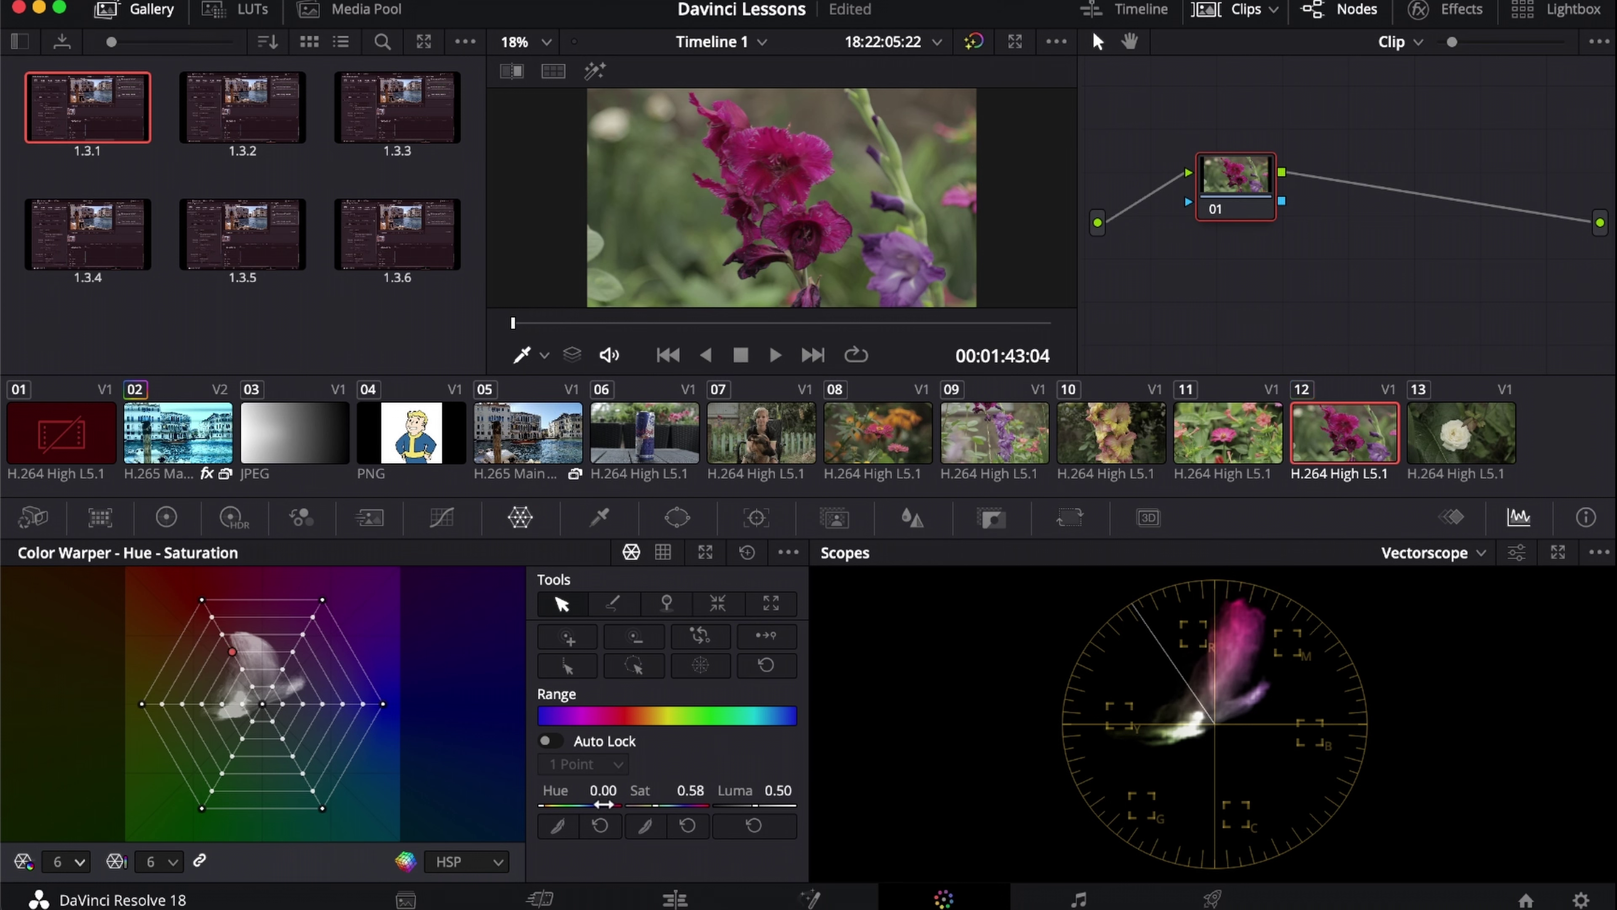
pyautogui.moveTo(592, 804); pyautogui.dragTo(612, 792)
pyautogui.moveTo(602, 798)
pyautogui.mouseDown()
pyautogui.moveTo(806, 412)
pyautogui.moveTo(1576, 377)
pyautogui.moveTo(1457, 345)
pyautogui.moveTo(569, 429)
pyautogui.moveTo(797, 412)
pyautogui.mouseUp()
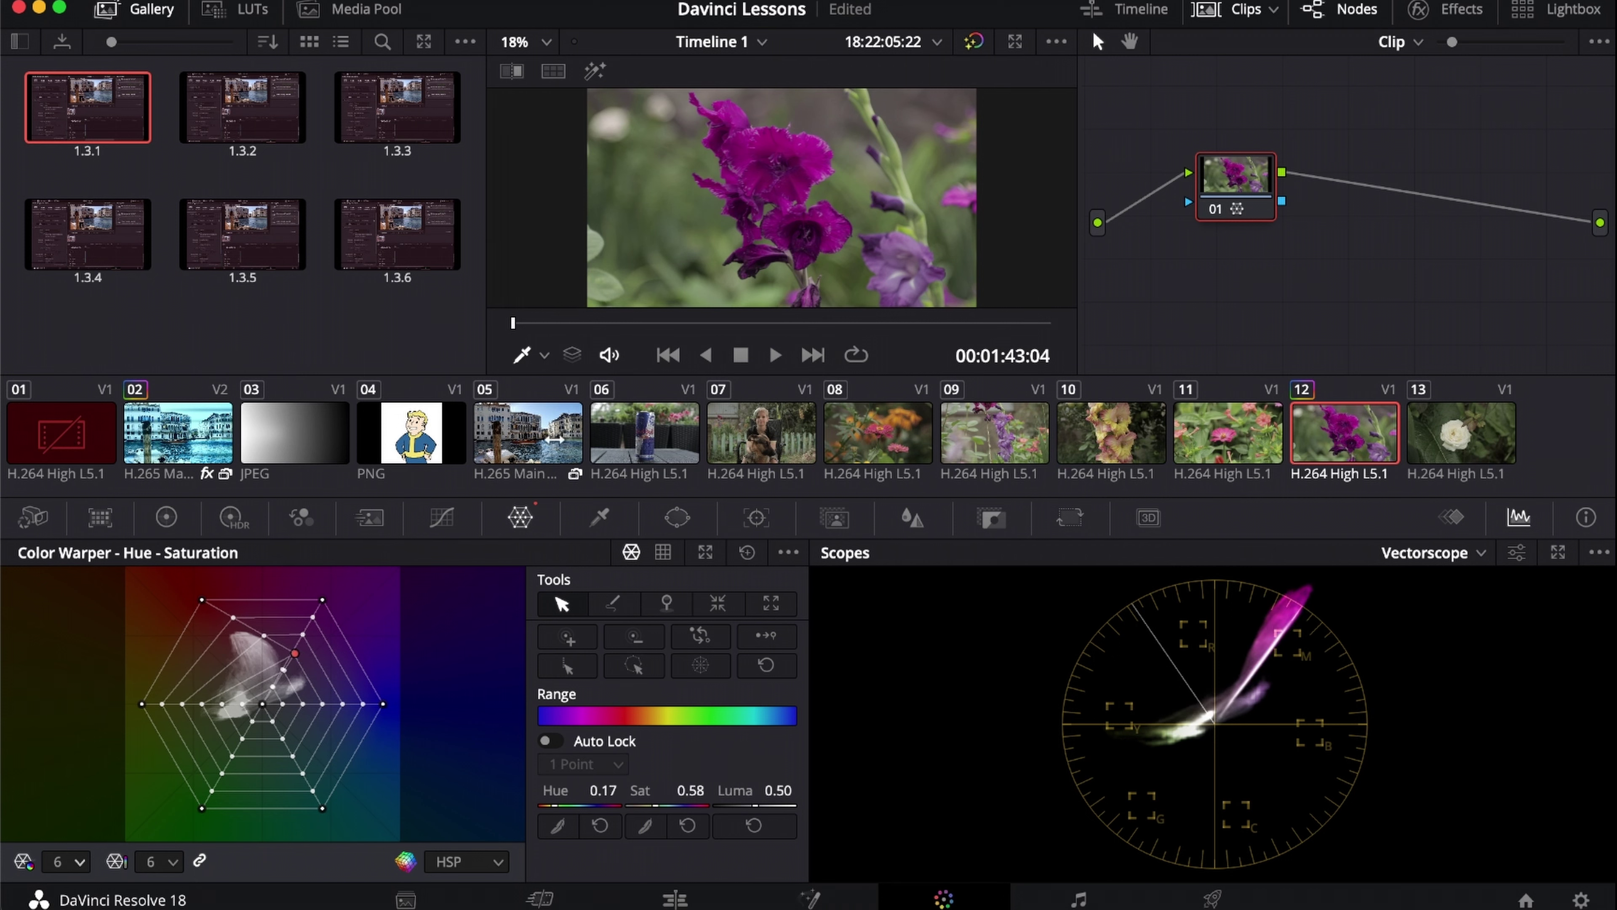
pyautogui.moveTo(797, 413); pyautogui.dragTo(137, 462)
pyautogui.moveTo(806, 413)
pyautogui.mouseDown()
pyautogui.moveTo(1476, 415)
pyautogui.moveTo(924, 388)
pyautogui.moveTo(605, 806)
pyautogui.mouseUp()
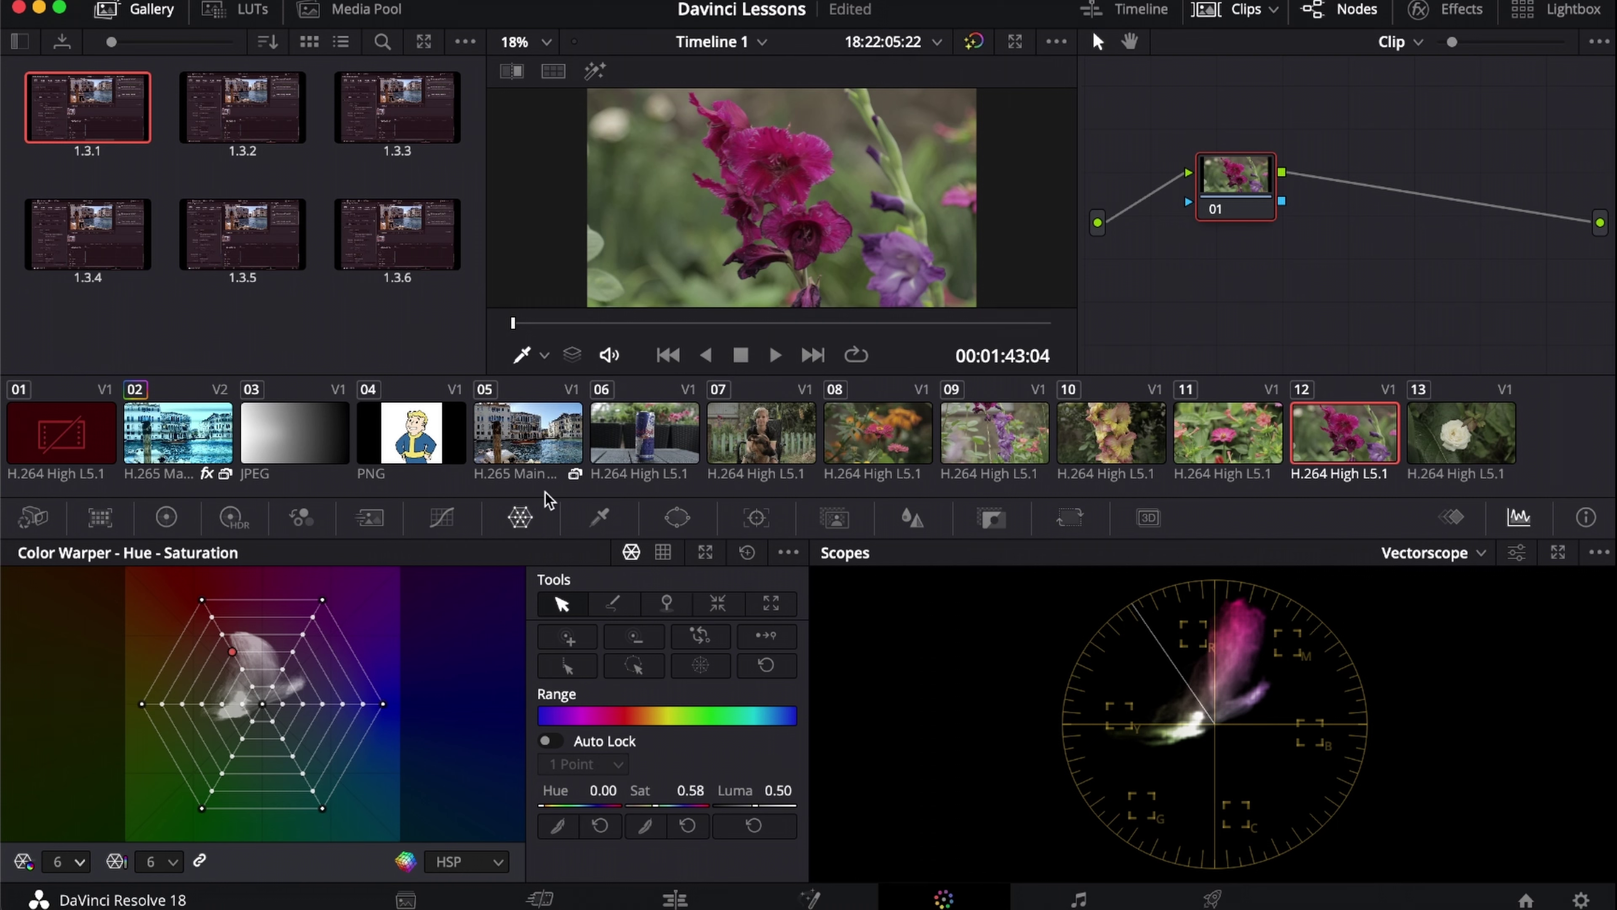
# - Open the Vault Boy PNG clip, sample the blue suit and shift it toward green
pyautogui.click(418, 439)
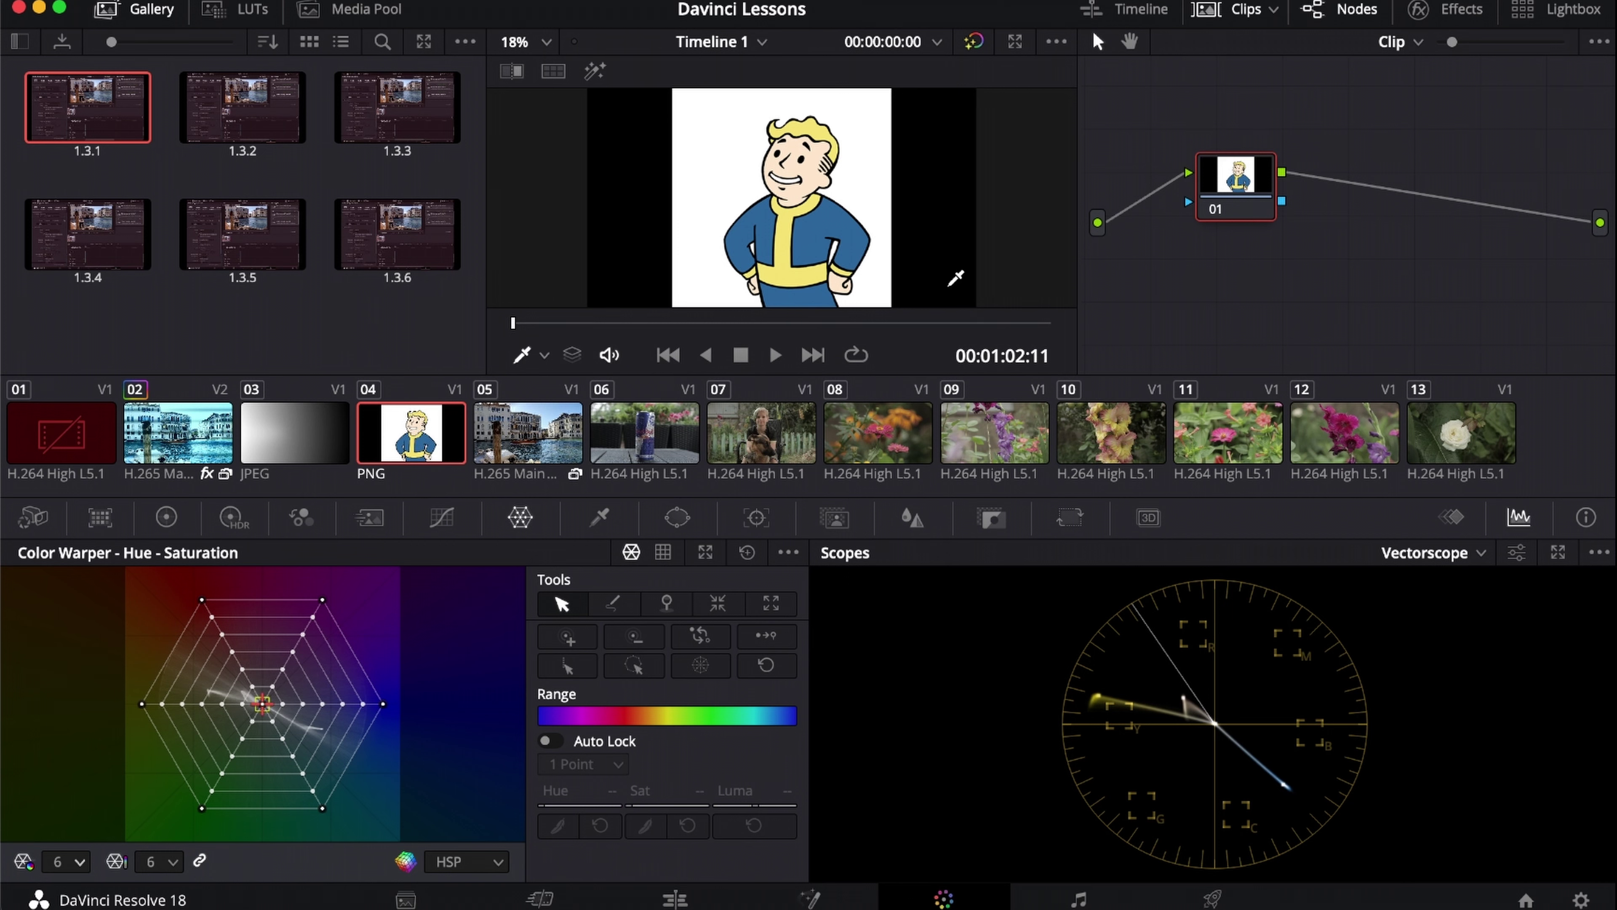
pyautogui.click(869, 283)
pyautogui.click(821, 234)
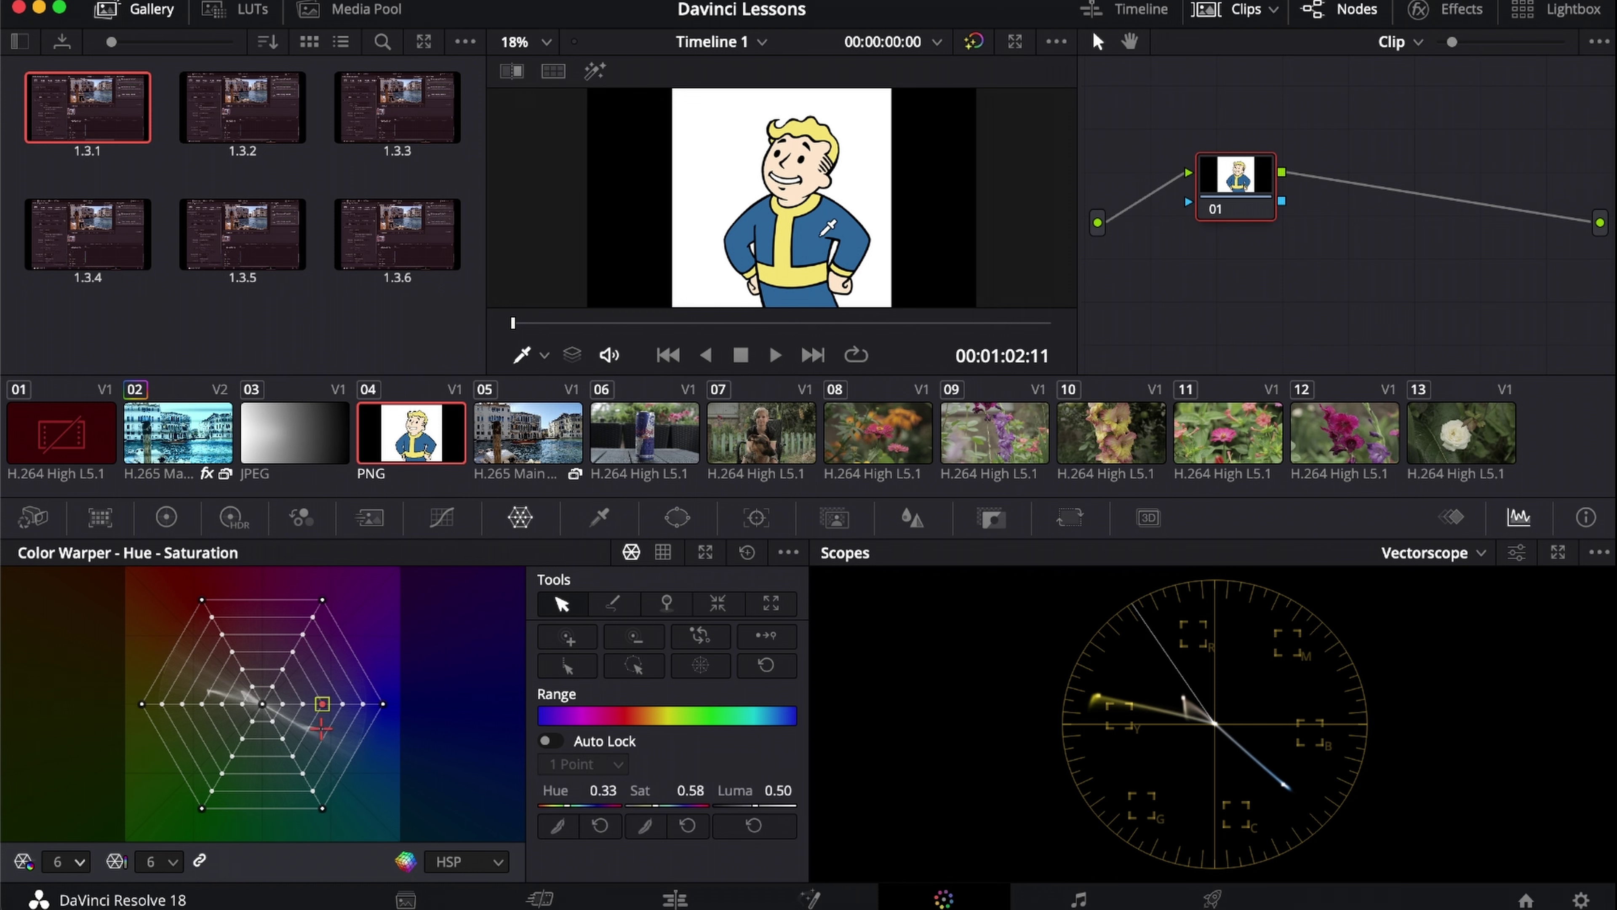
pyautogui.moveTo(325, 713)
pyautogui.mouseDown()
pyautogui.moveTo(417, 780)
pyautogui.moveTo(185, 824)
pyautogui.mouseUp()
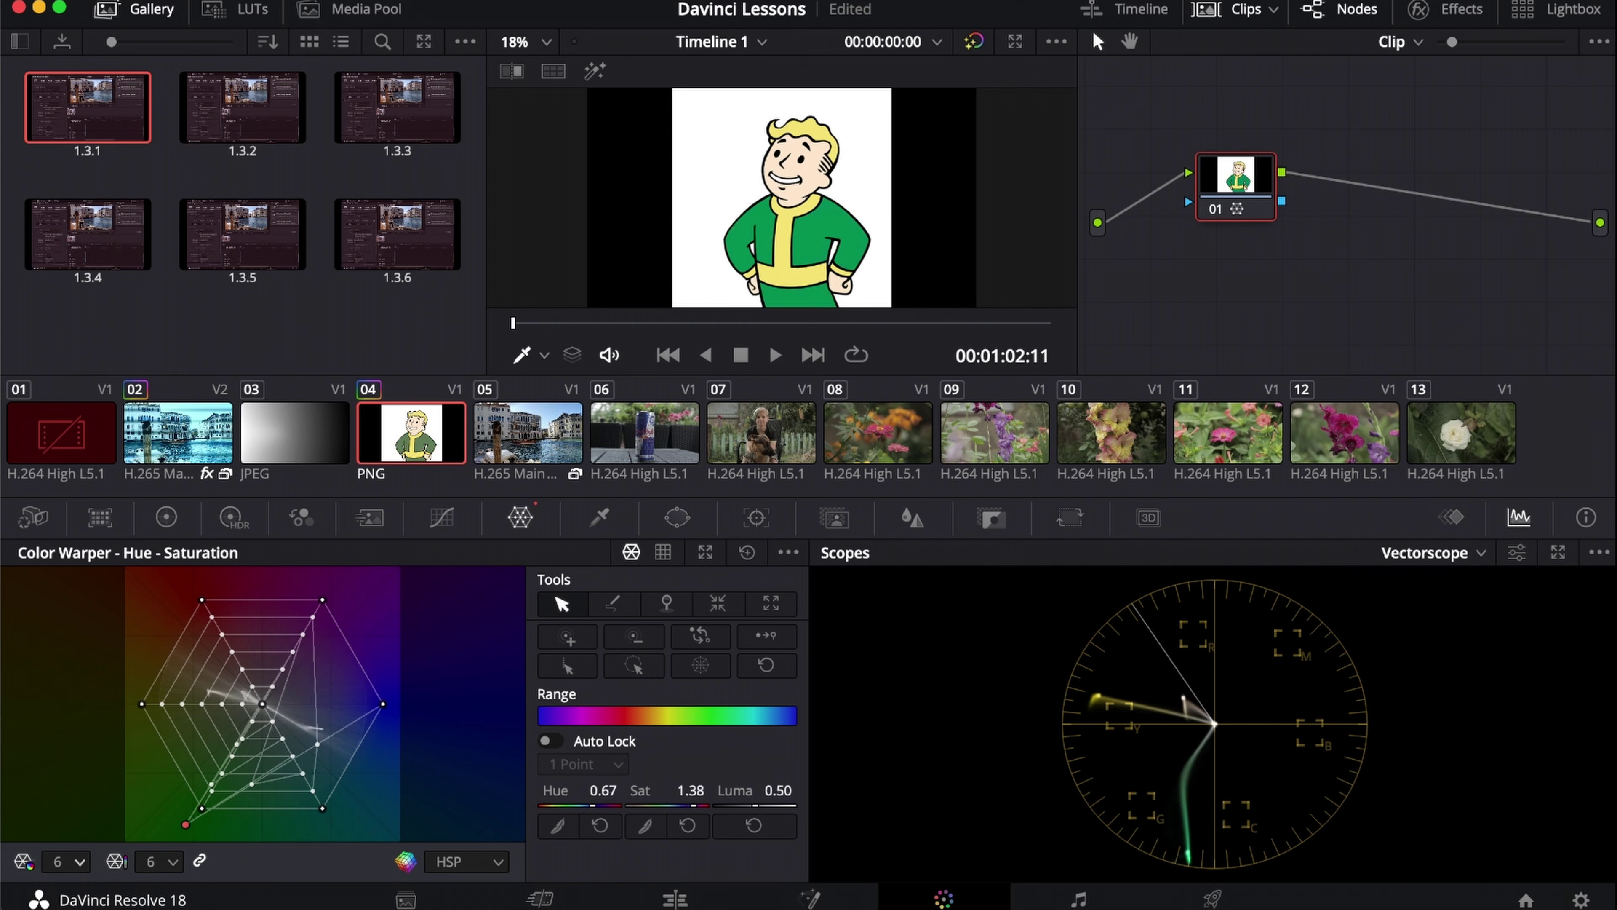
pyautogui.click(666, 602)
# - Sample the skin and yellow collar, turn the hair and trim magenta, then reset the warper
pyautogui.click(798, 164)
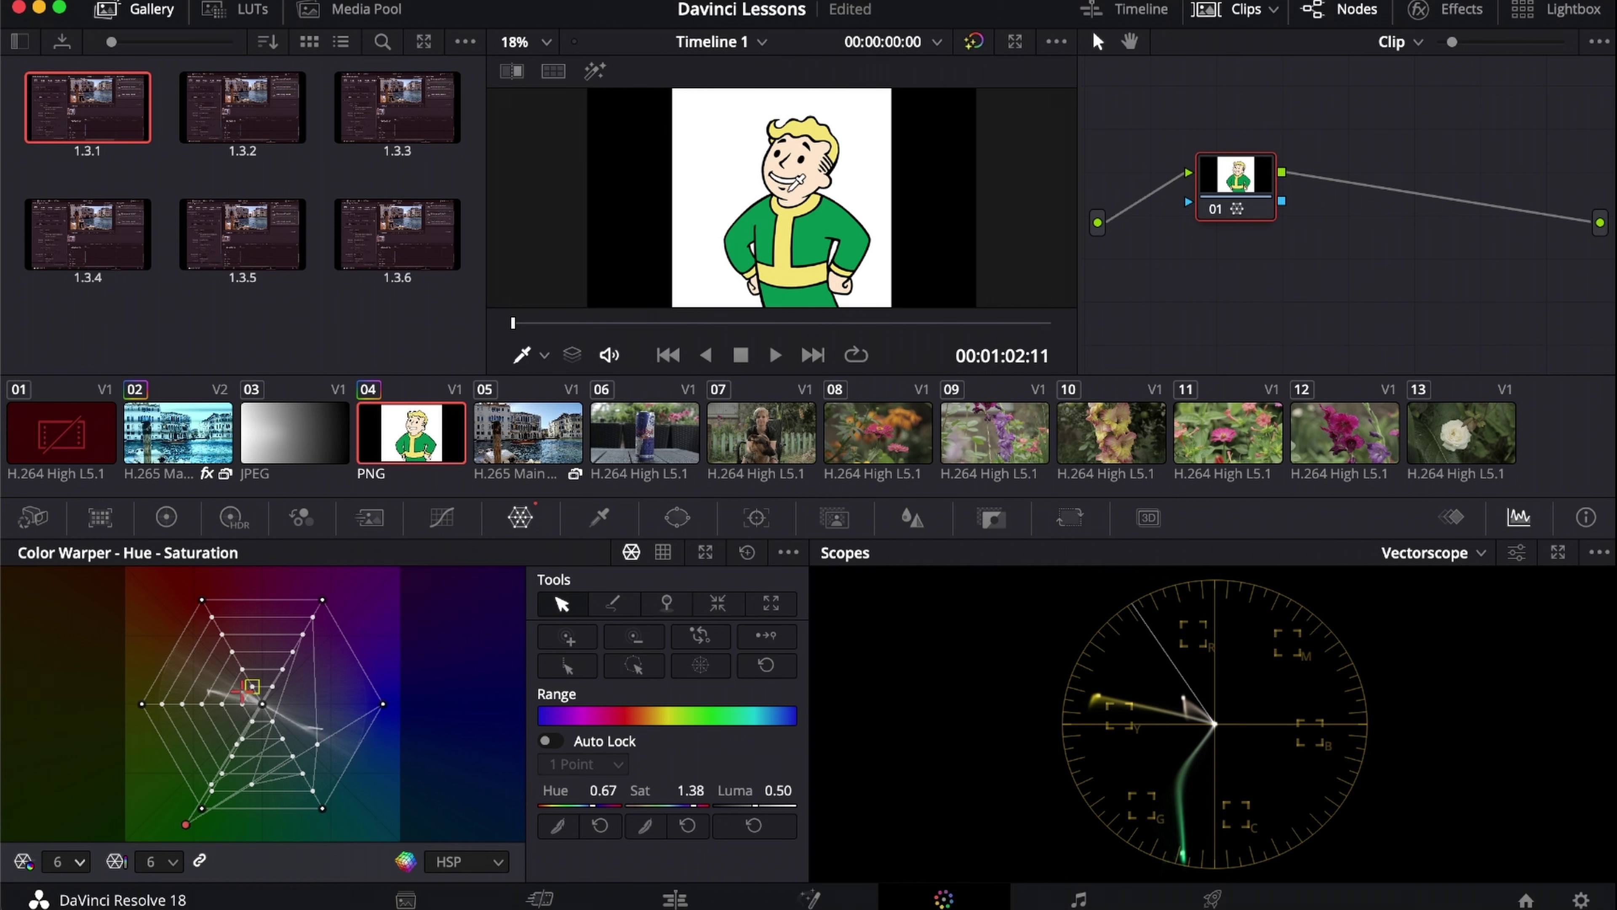
pyautogui.click(787, 221)
pyautogui.moveTo(202, 705)
pyautogui.mouseDown()
pyautogui.moveTo(345, 655)
pyautogui.moveTo(383, 666)
pyautogui.moveTo(374, 642)
pyautogui.mouseUp()
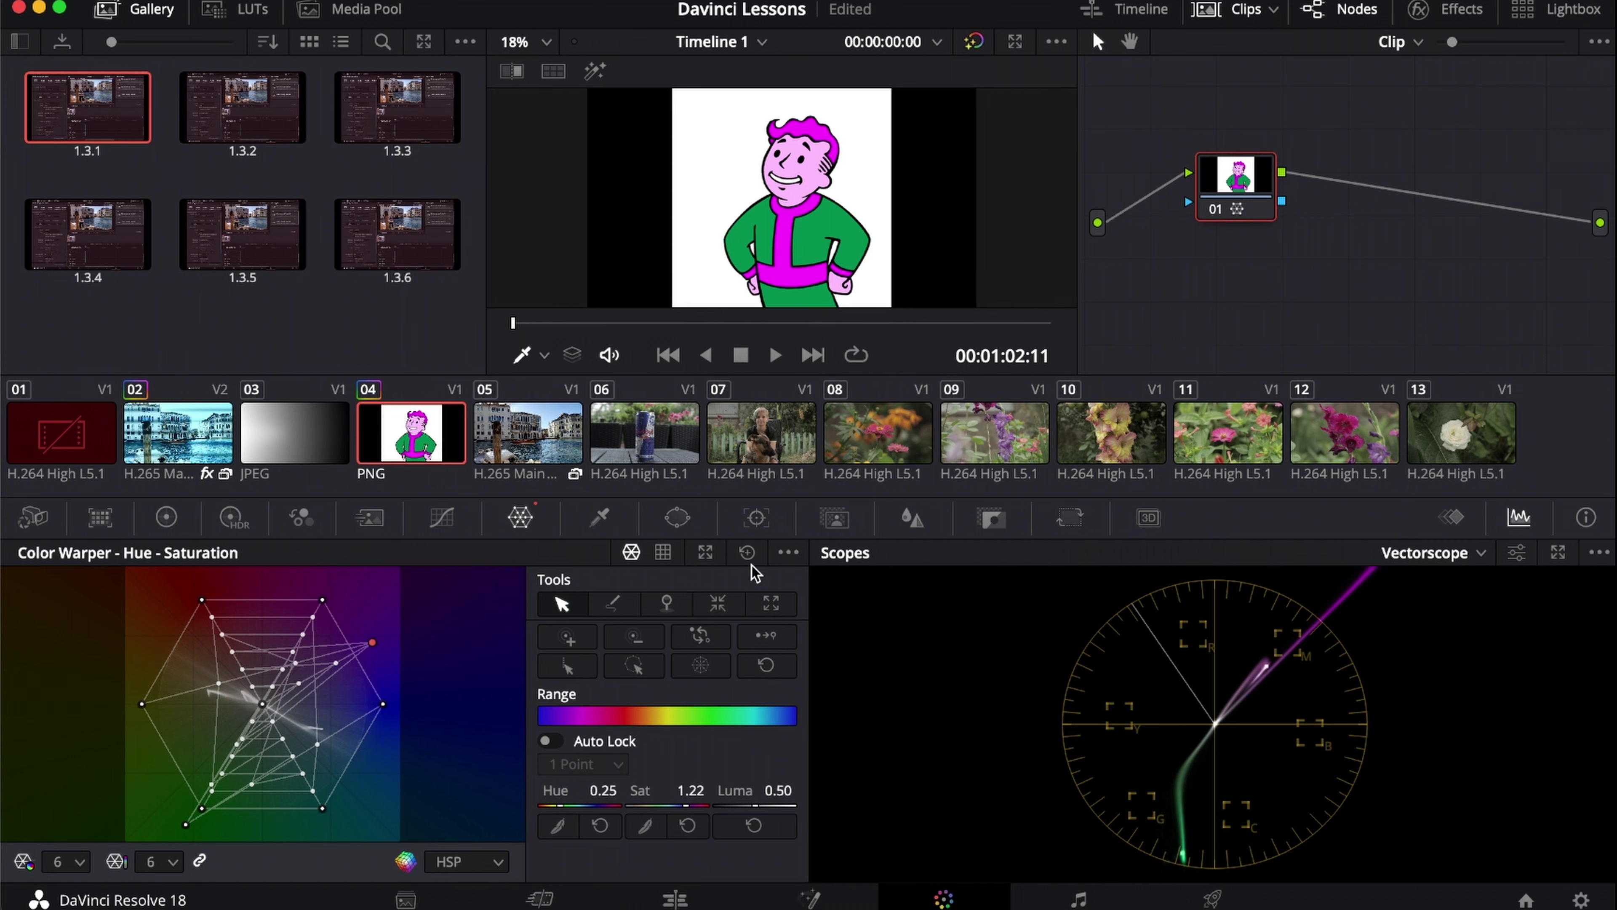
pyautogui.click(747, 551)
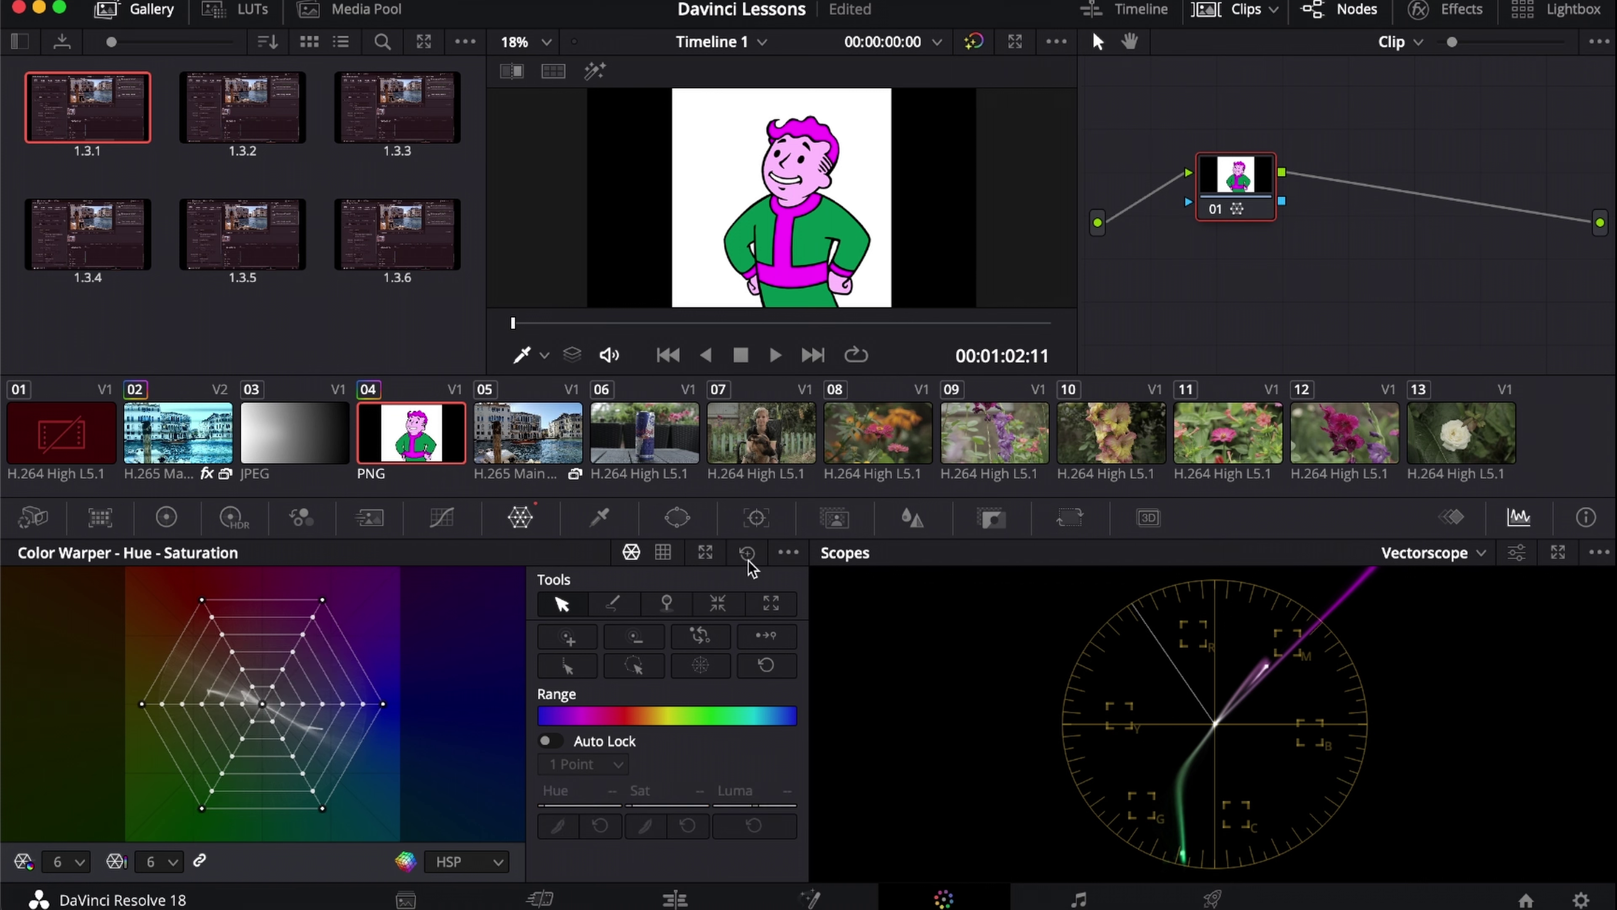
# - At 24 hue points, make the yellow trim magenta, the skin lime green and the blue suit green
pyautogui.click(76, 865)
pyautogui.click(71, 832)
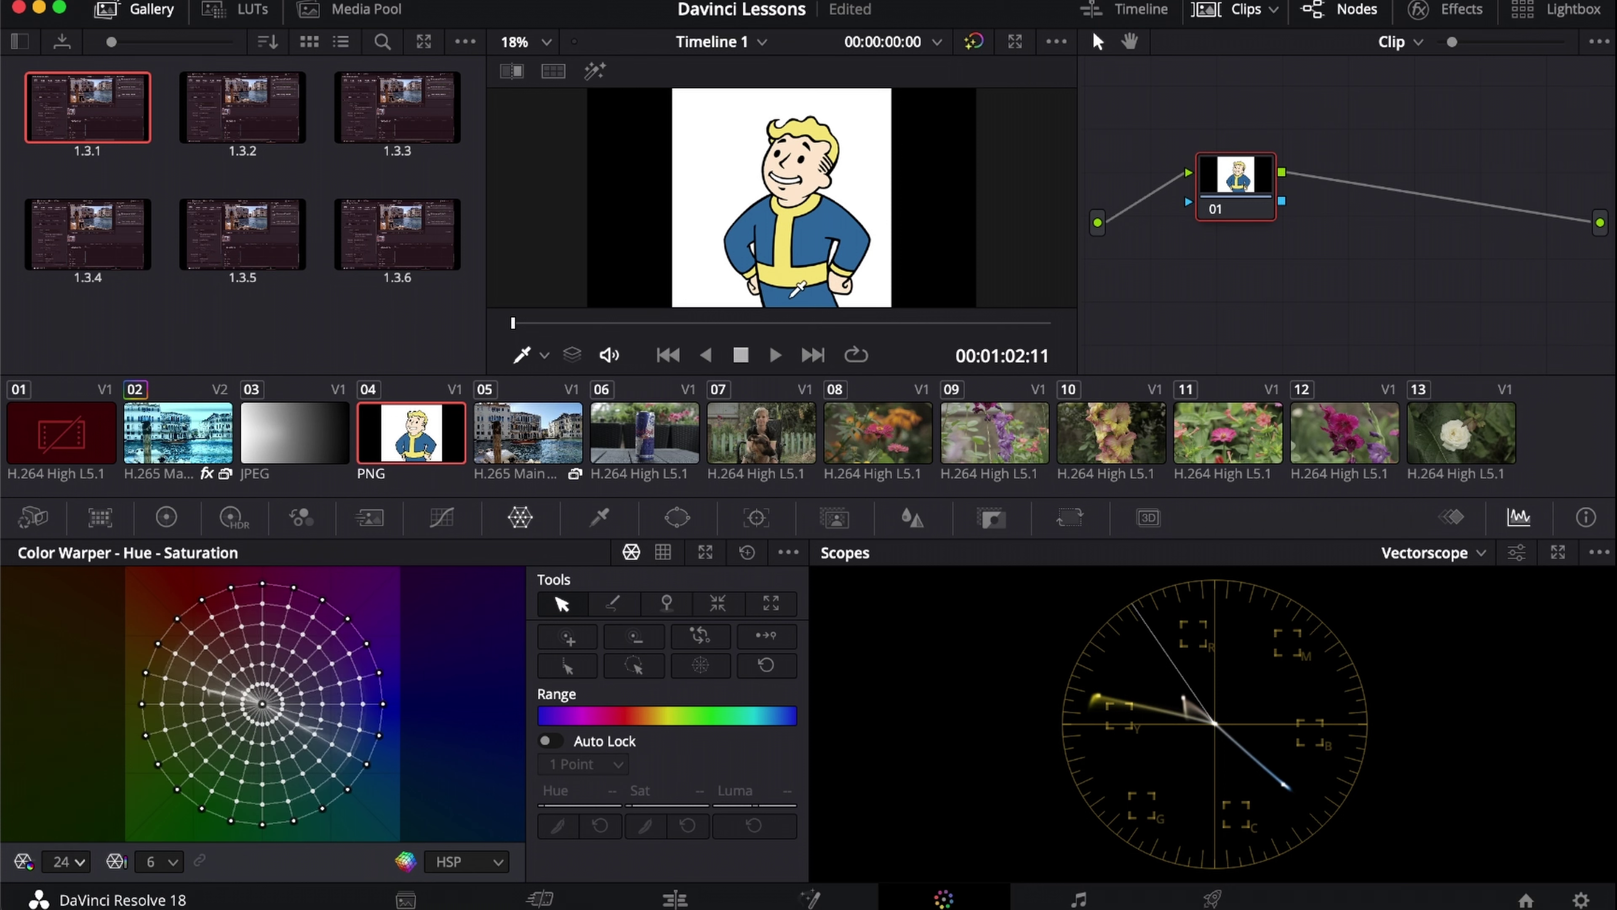
pyautogui.click(787, 218)
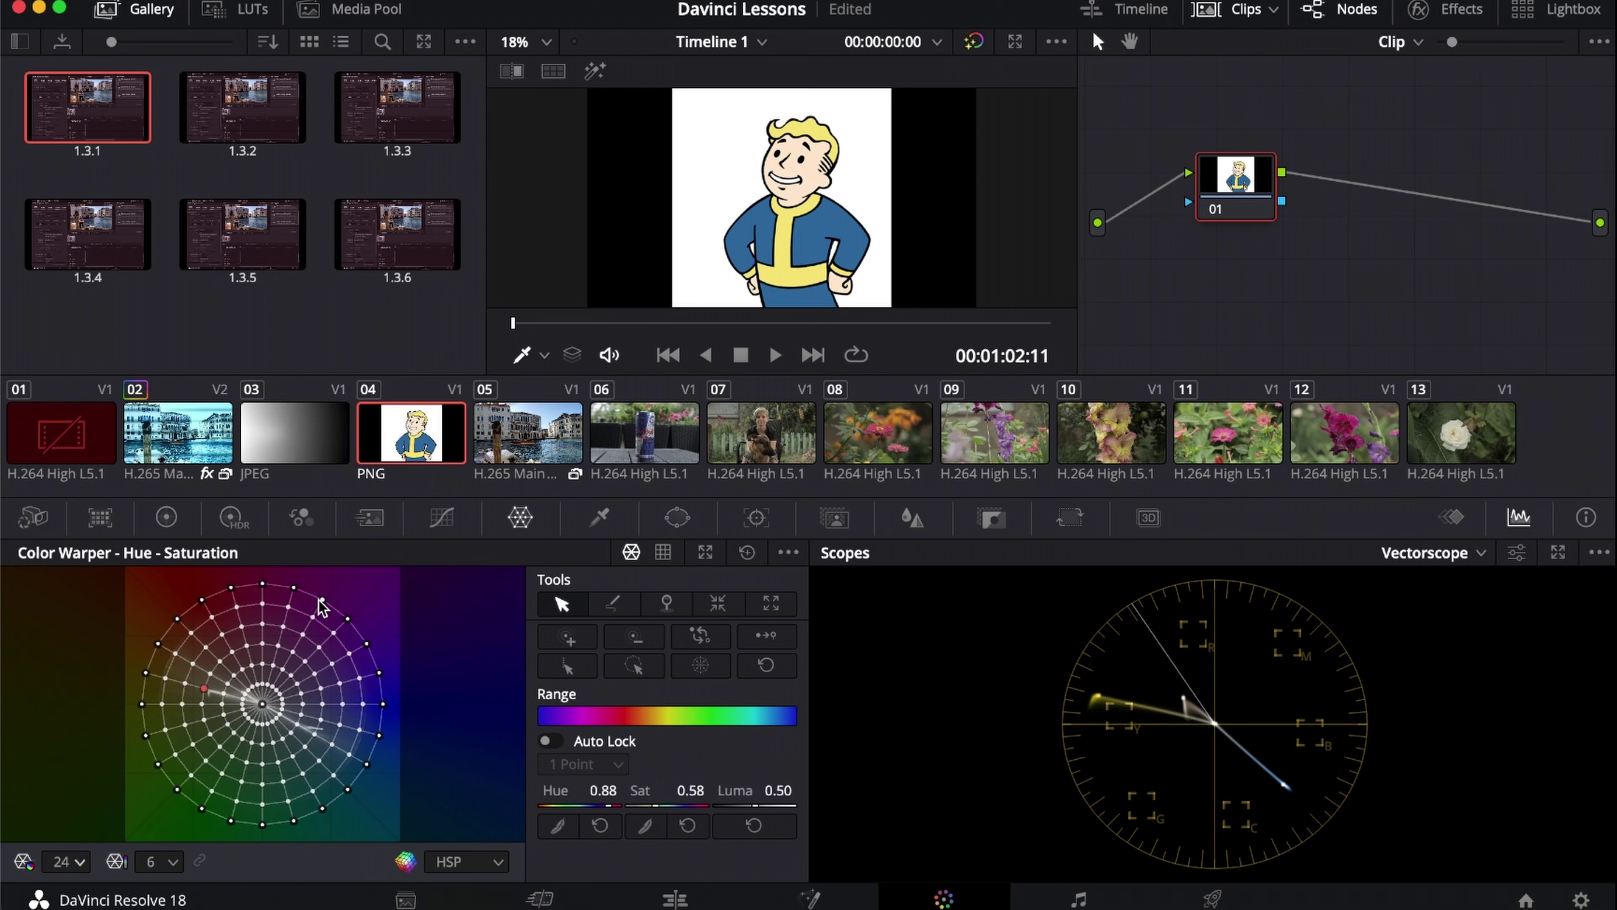
pyautogui.moveTo(209, 684)
pyautogui.mouseDown()
pyautogui.moveTo(352, 596)
pyautogui.moveTo(409, 685)
pyautogui.moveTo(391, 663)
pyautogui.mouseUp()
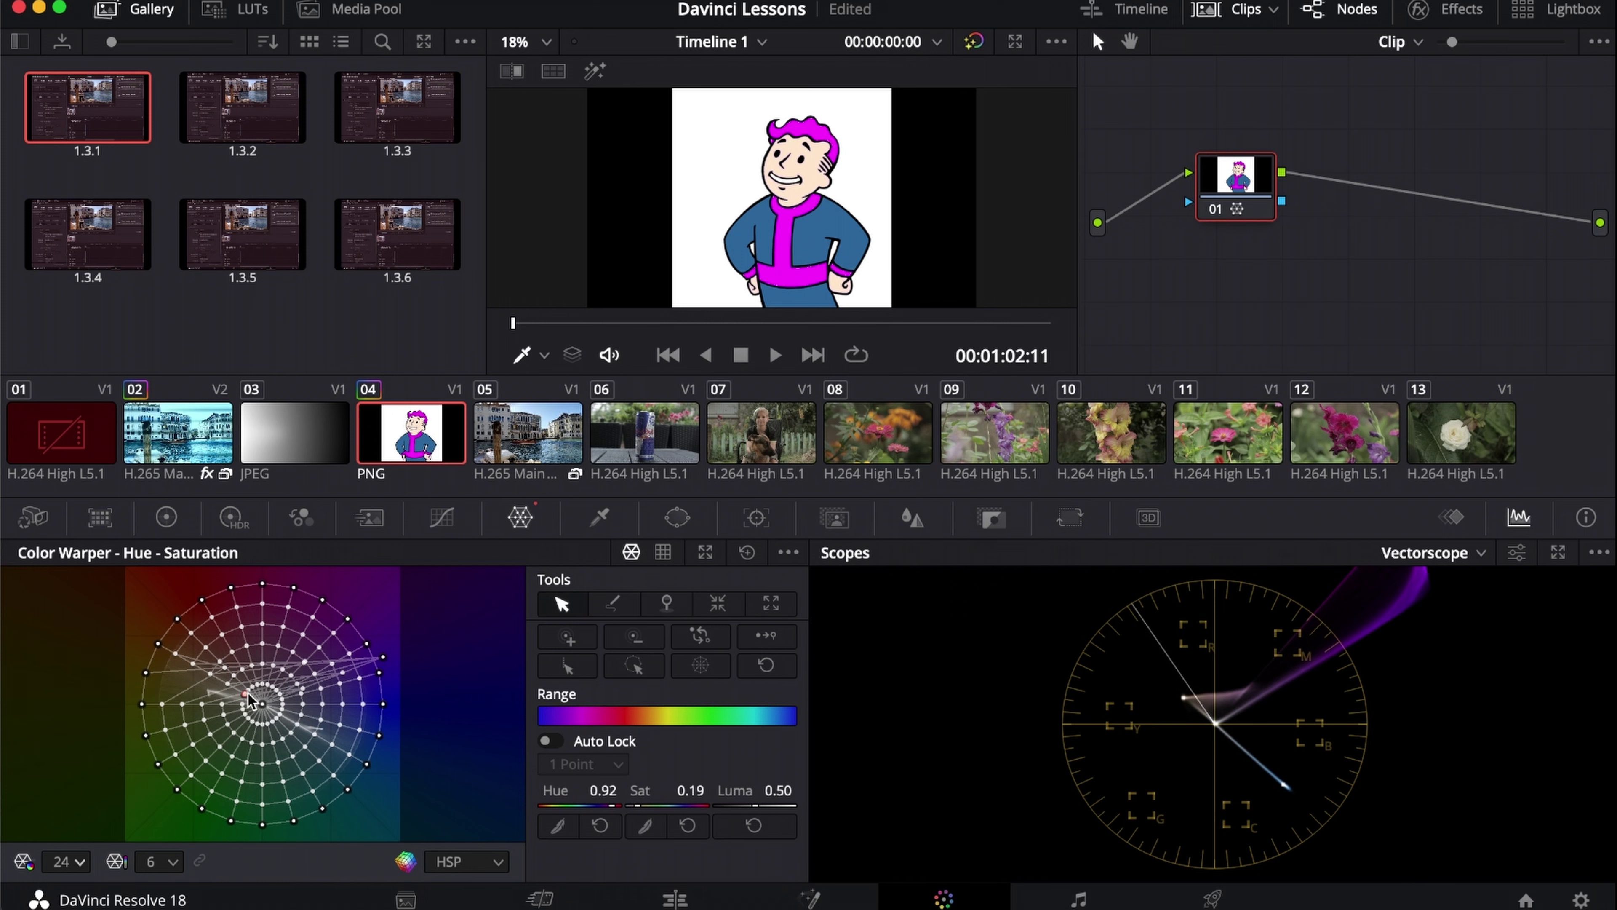
pyautogui.moveTo(248, 701)
pyautogui.mouseDown()
pyautogui.moveTo(146, 758)
pyautogui.moveTo(194, 747)
pyautogui.mouseUp()
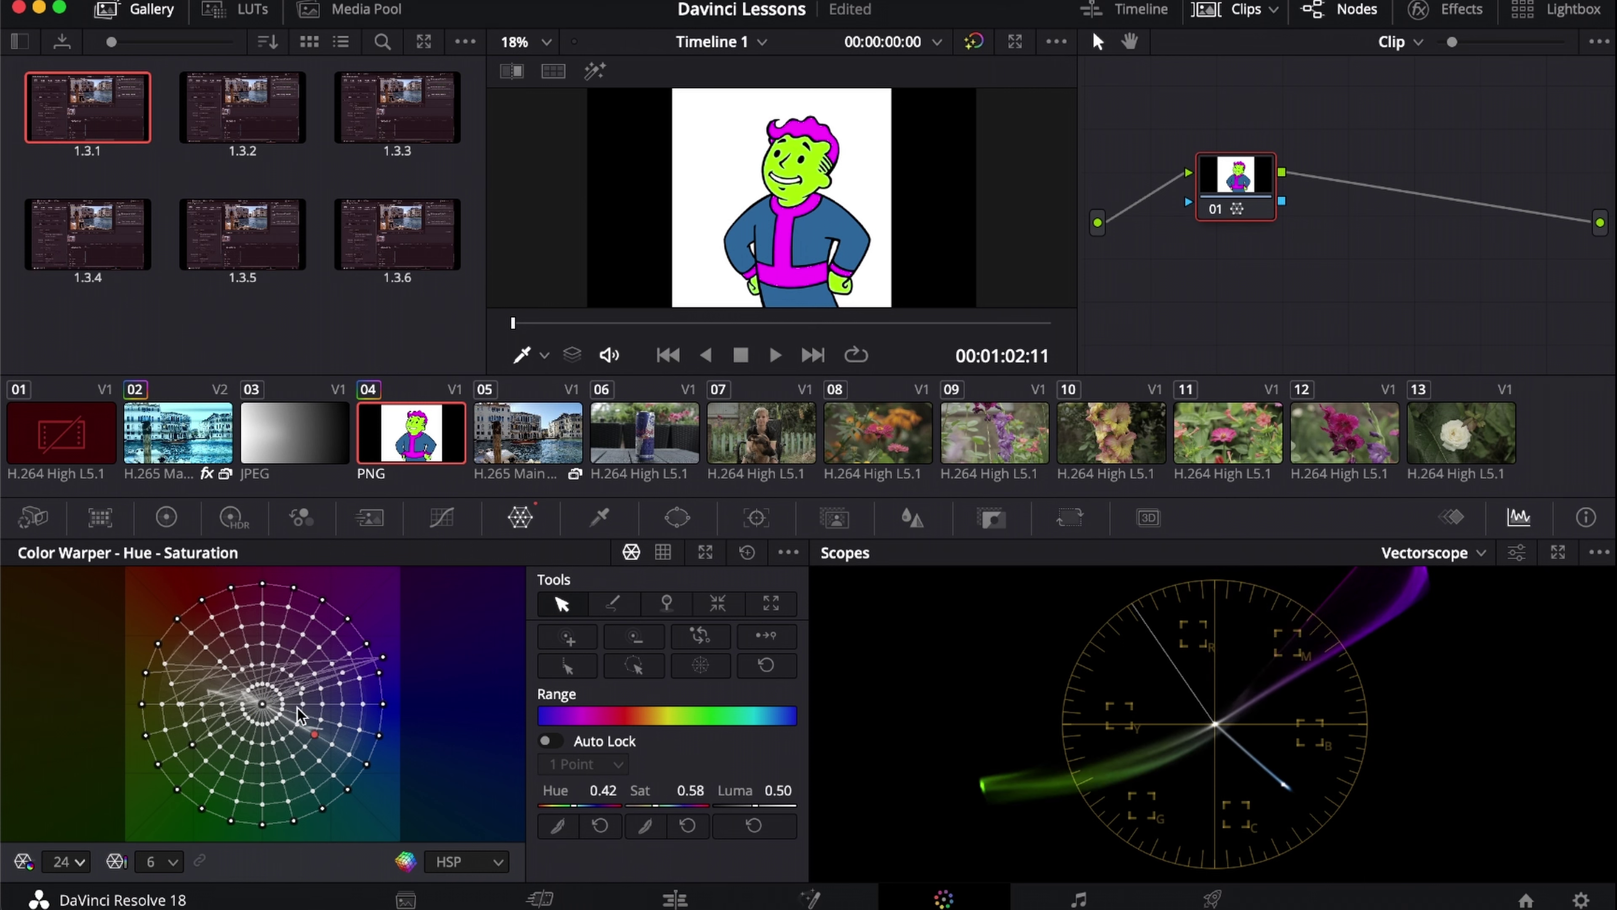
pyautogui.moveTo(315, 737)
pyautogui.mouseDown()
pyautogui.moveTo(269, 820)
pyautogui.moveTo(172, 830)
pyautogui.mouseUp()
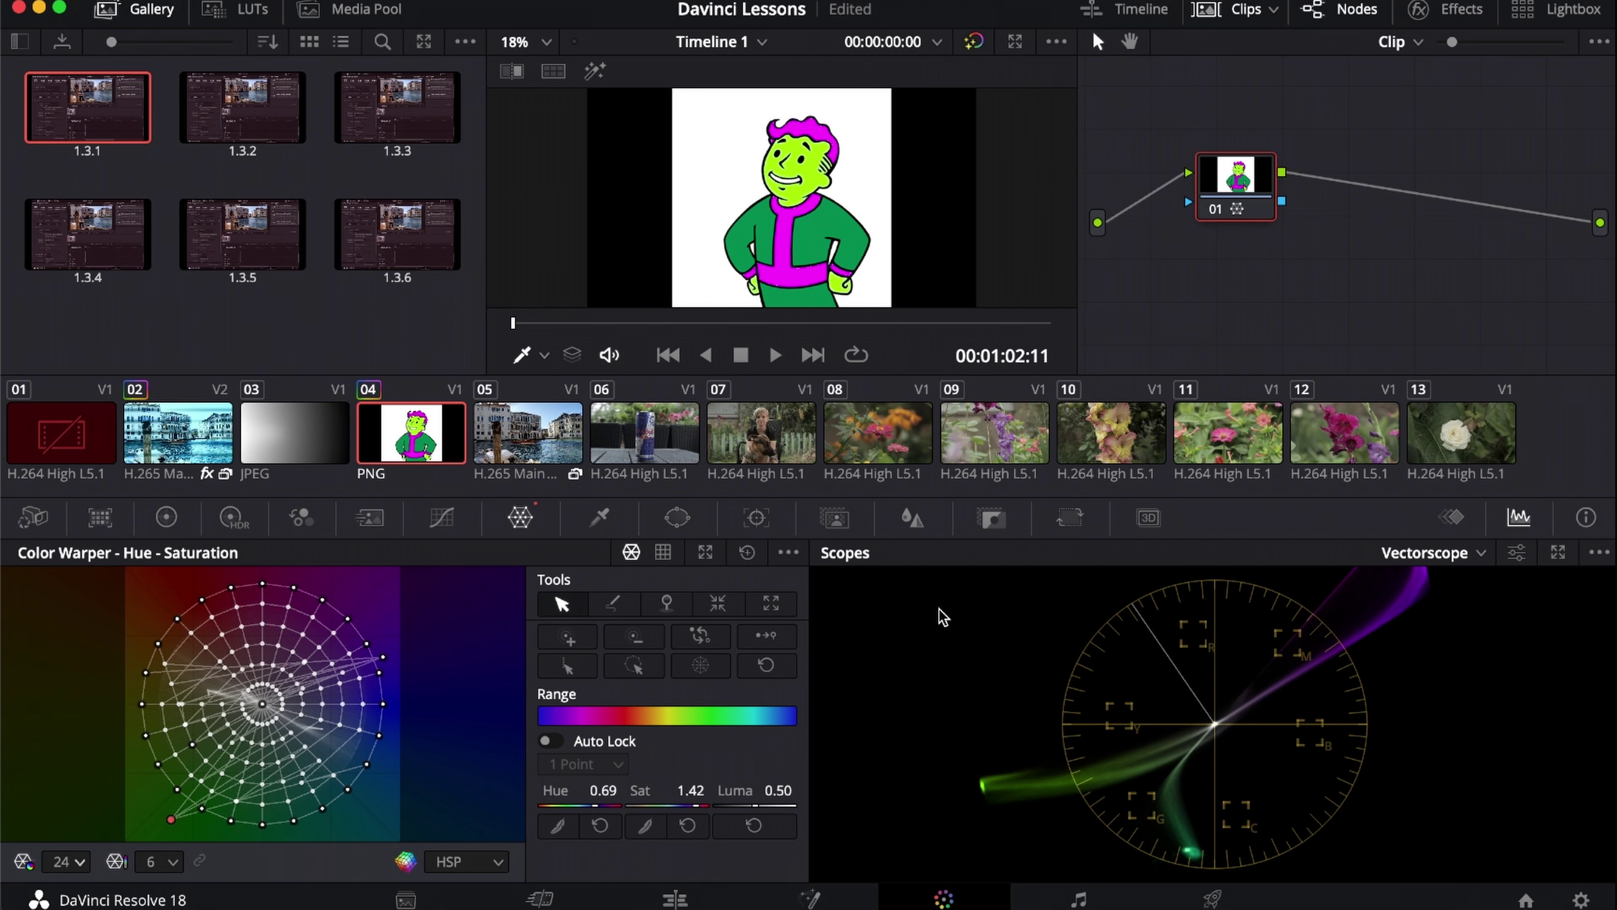
# - On clip 07, set the Color Warper mesh to 16 points and shift the sampled skin tone down-left
pyautogui.click(767, 440)
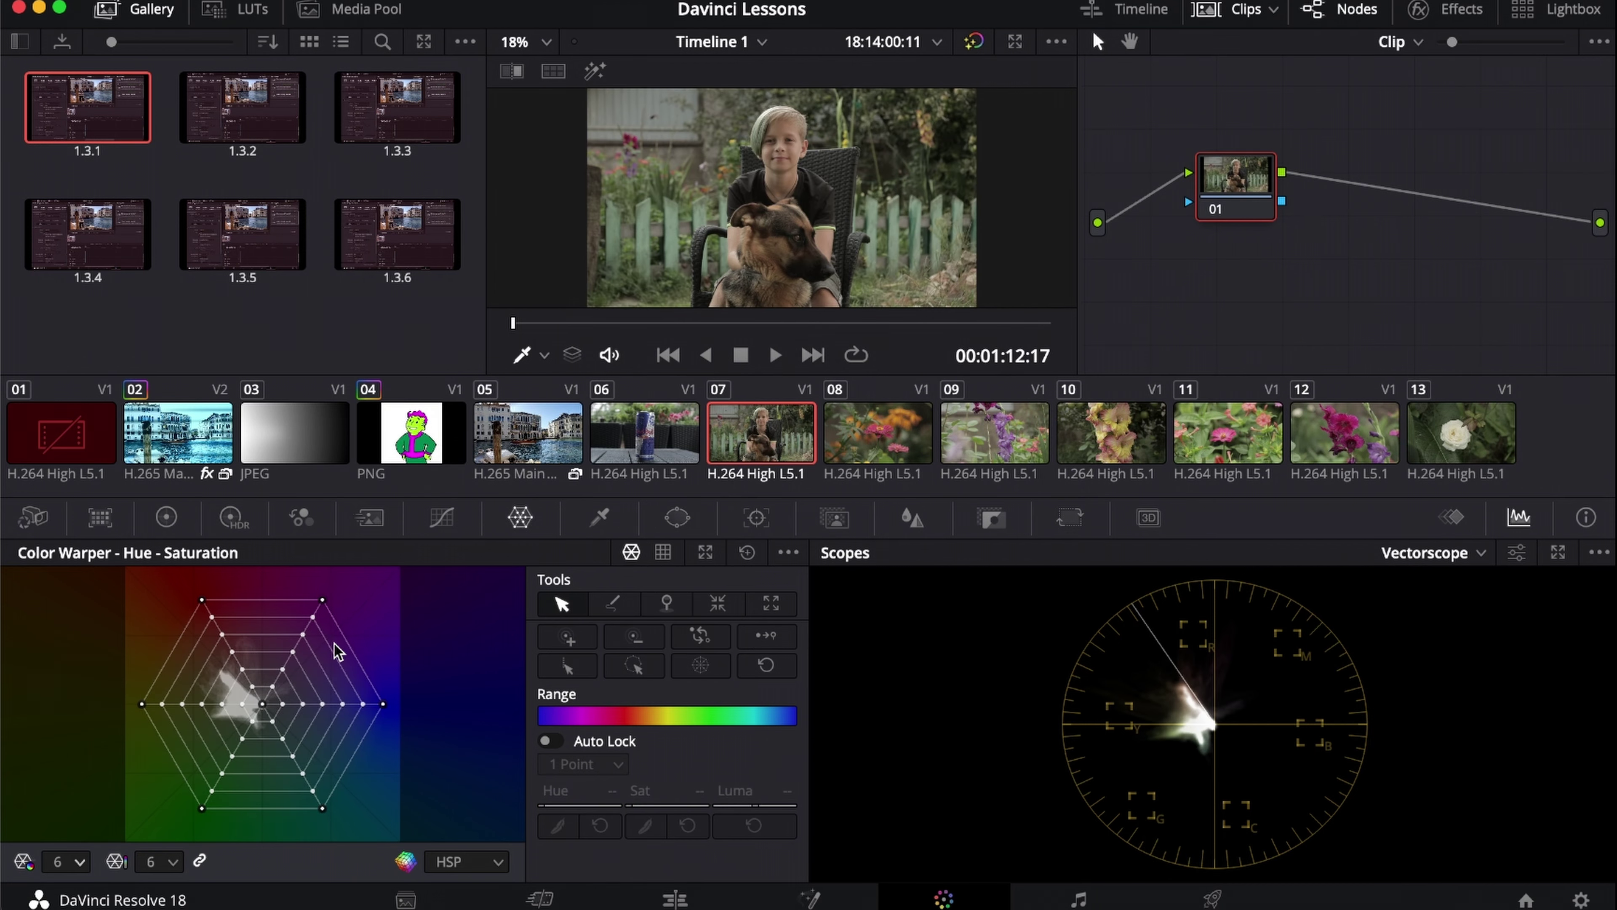
pyautogui.click(61, 861)
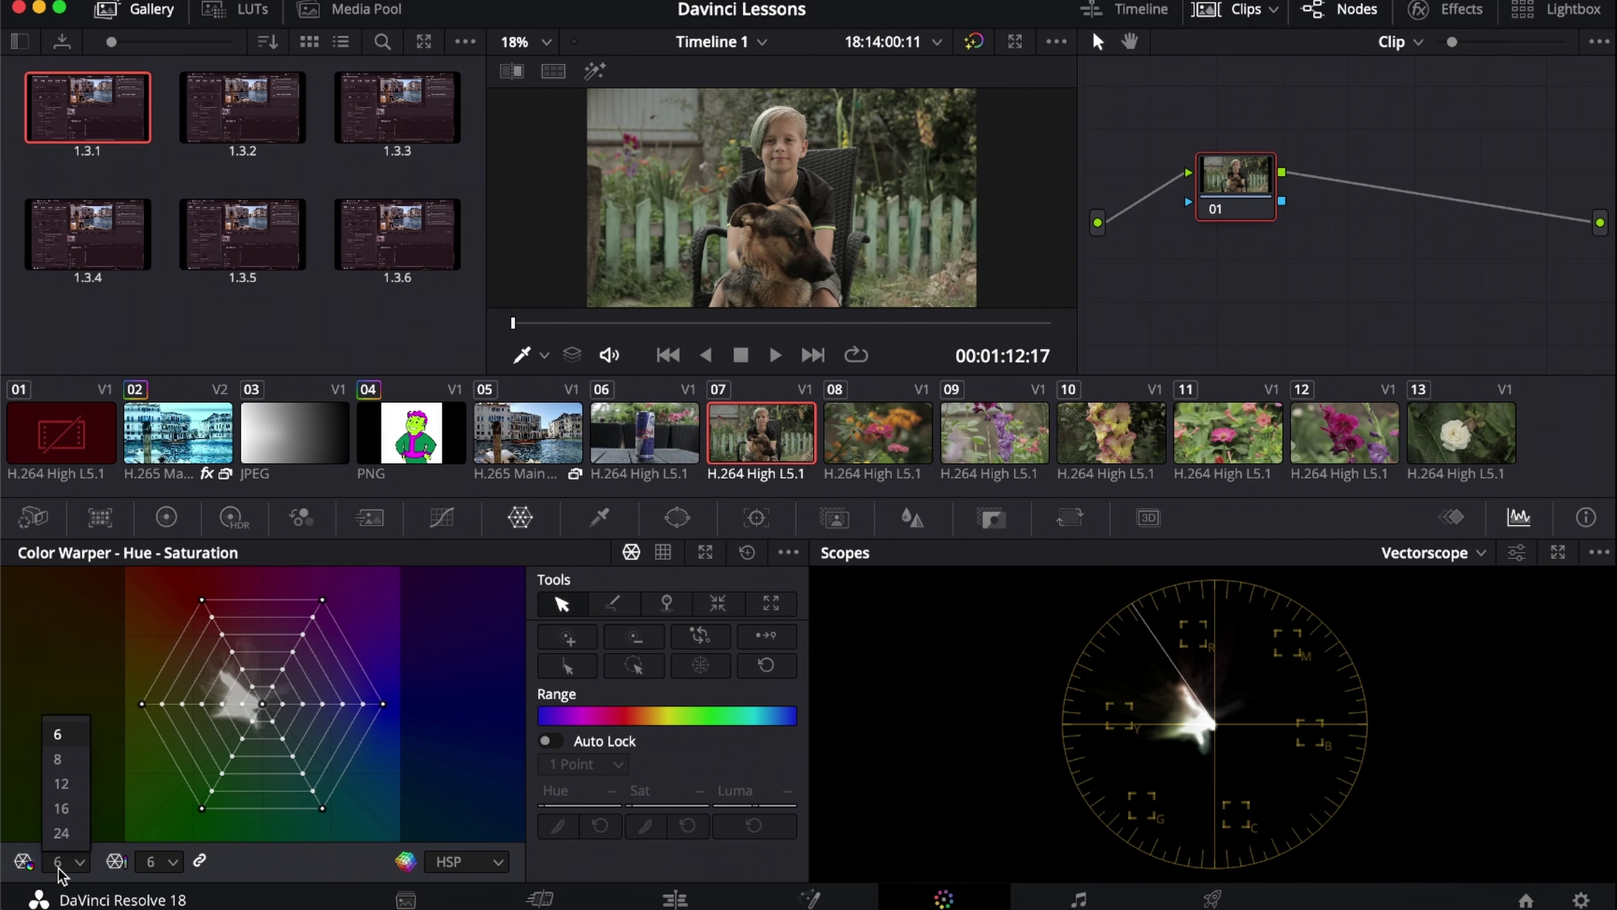
pyautogui.click(71, 814)
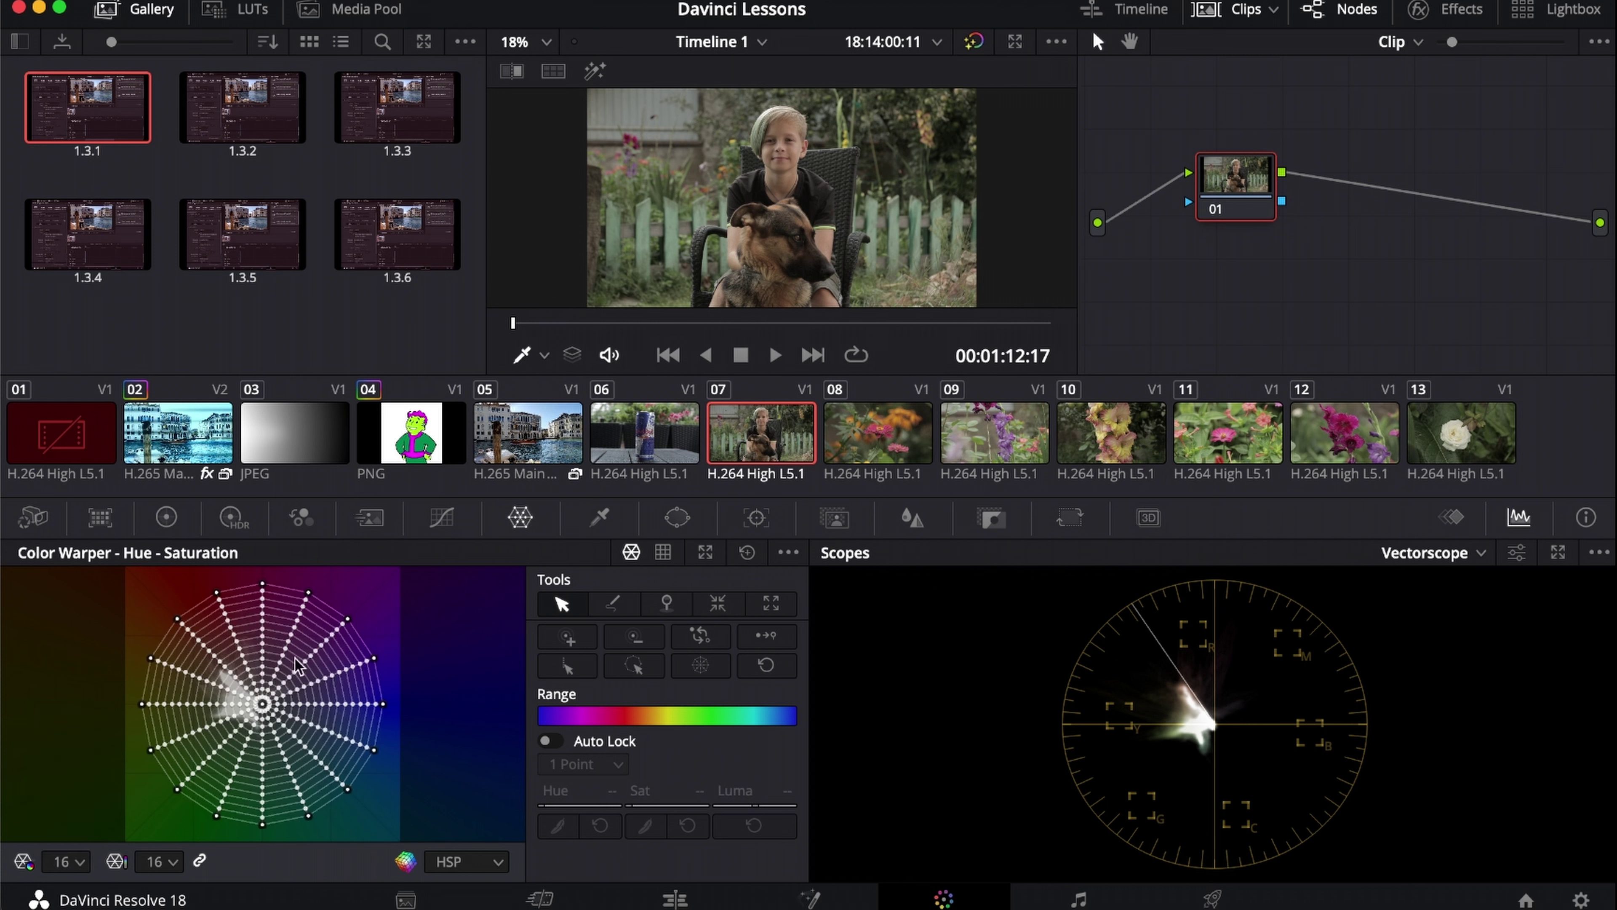
pyautogui.click(793, 147)
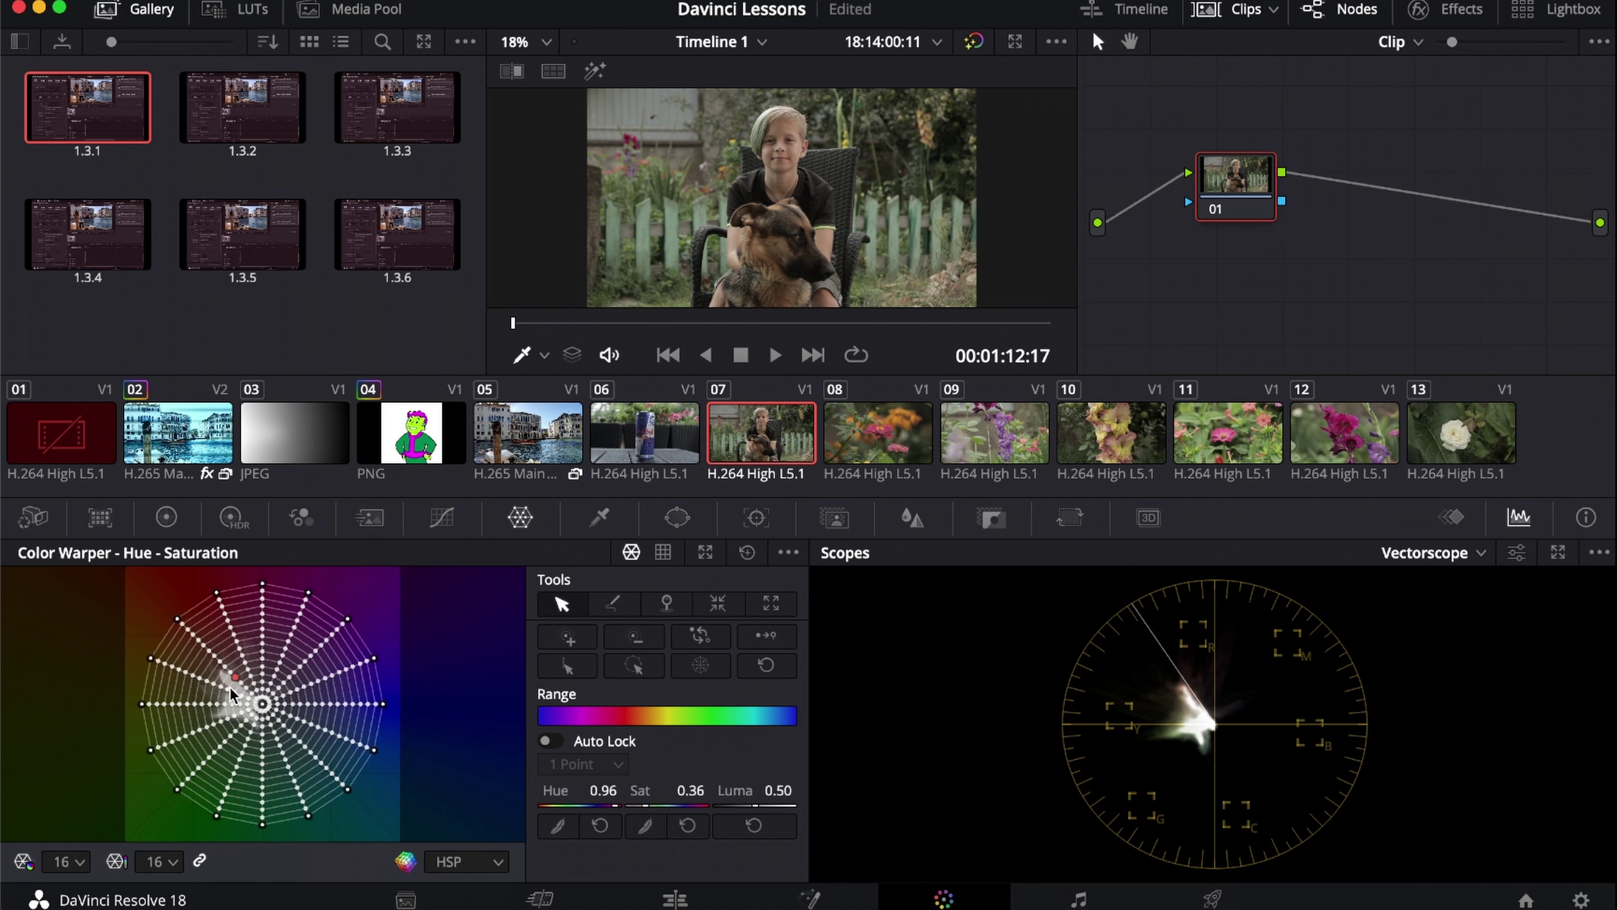
pyautogui.moveTo(234, 677)
pyautogui.mouseDown()
pyautogui.moveTo(207, 726)
pyautogui.moveTo(234, 617)
pyautogui.moveTo(309, 634)
pyautogui.moveTo(341, 740)
pyautogui.moveTo(257, 666)
pyautogui.moveTo(240, 672)
pyautogui.mouseUp()
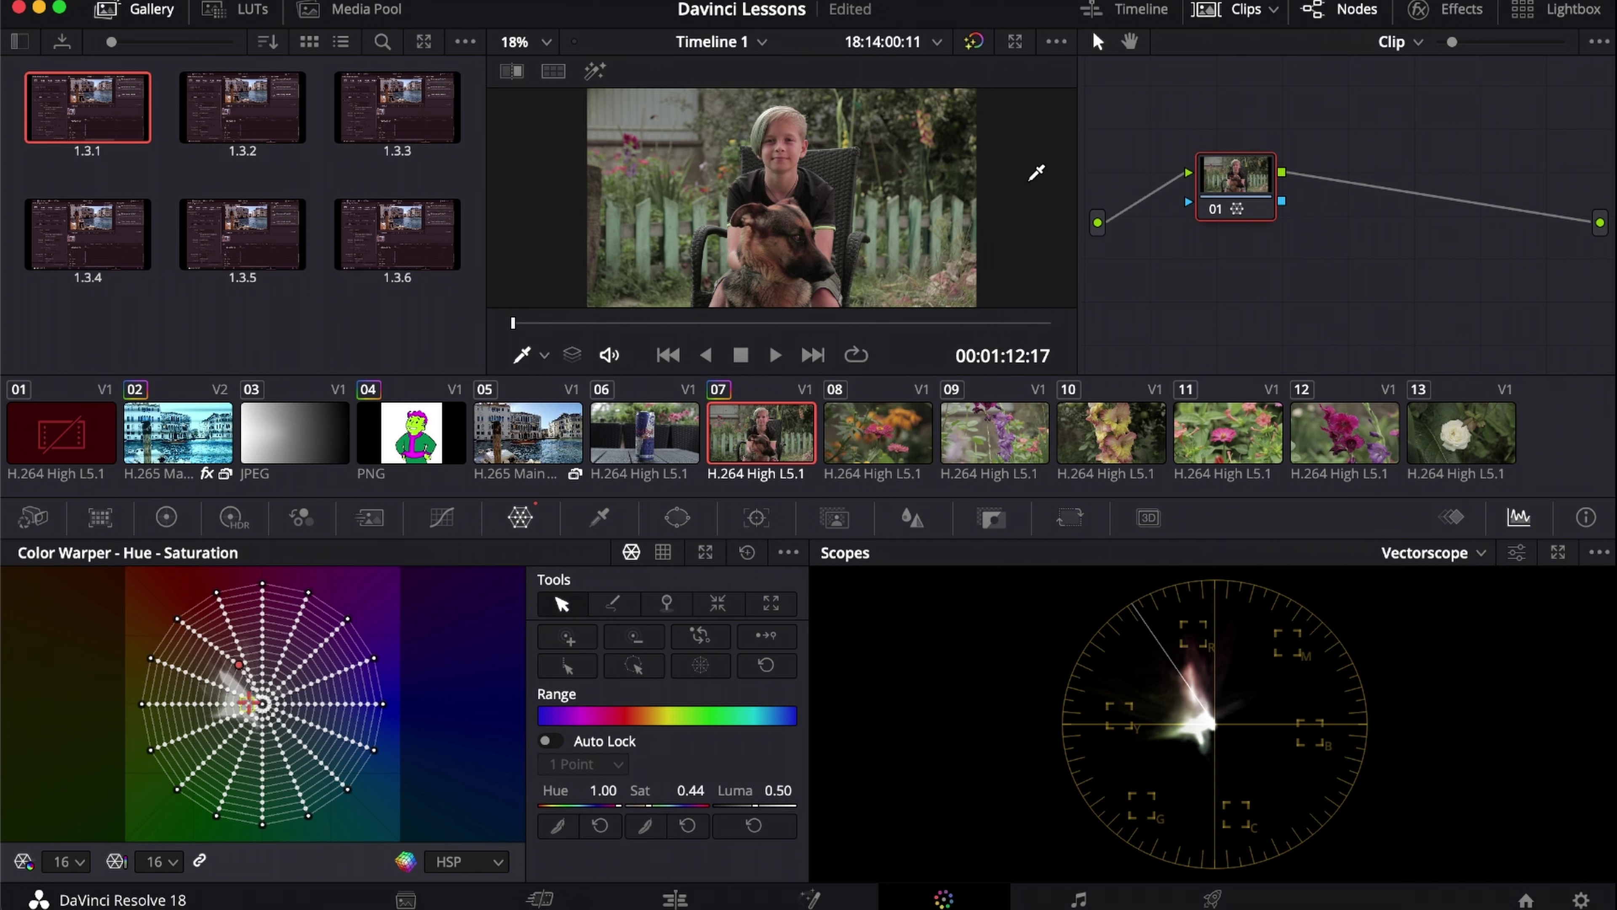
# - Return the mesh to 6 points, re-sample the boy's skin and drag it up-left for warmer saturation
pyautogui.click(926, 204)
pyautogui.click(69, 865)
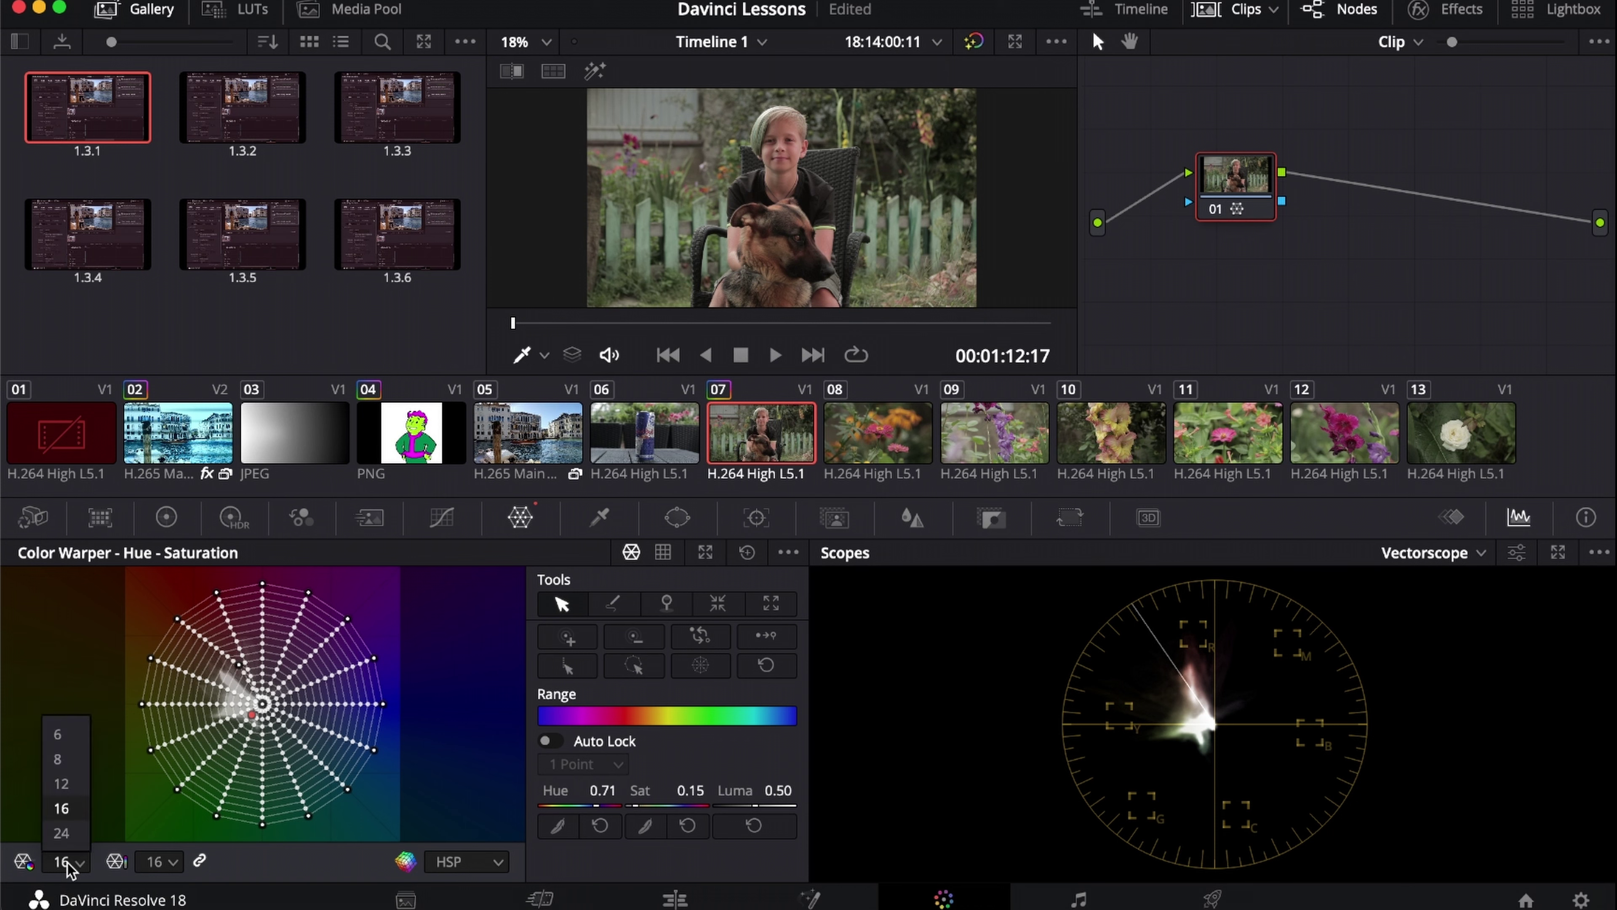
pyautogui.click(67, 736)
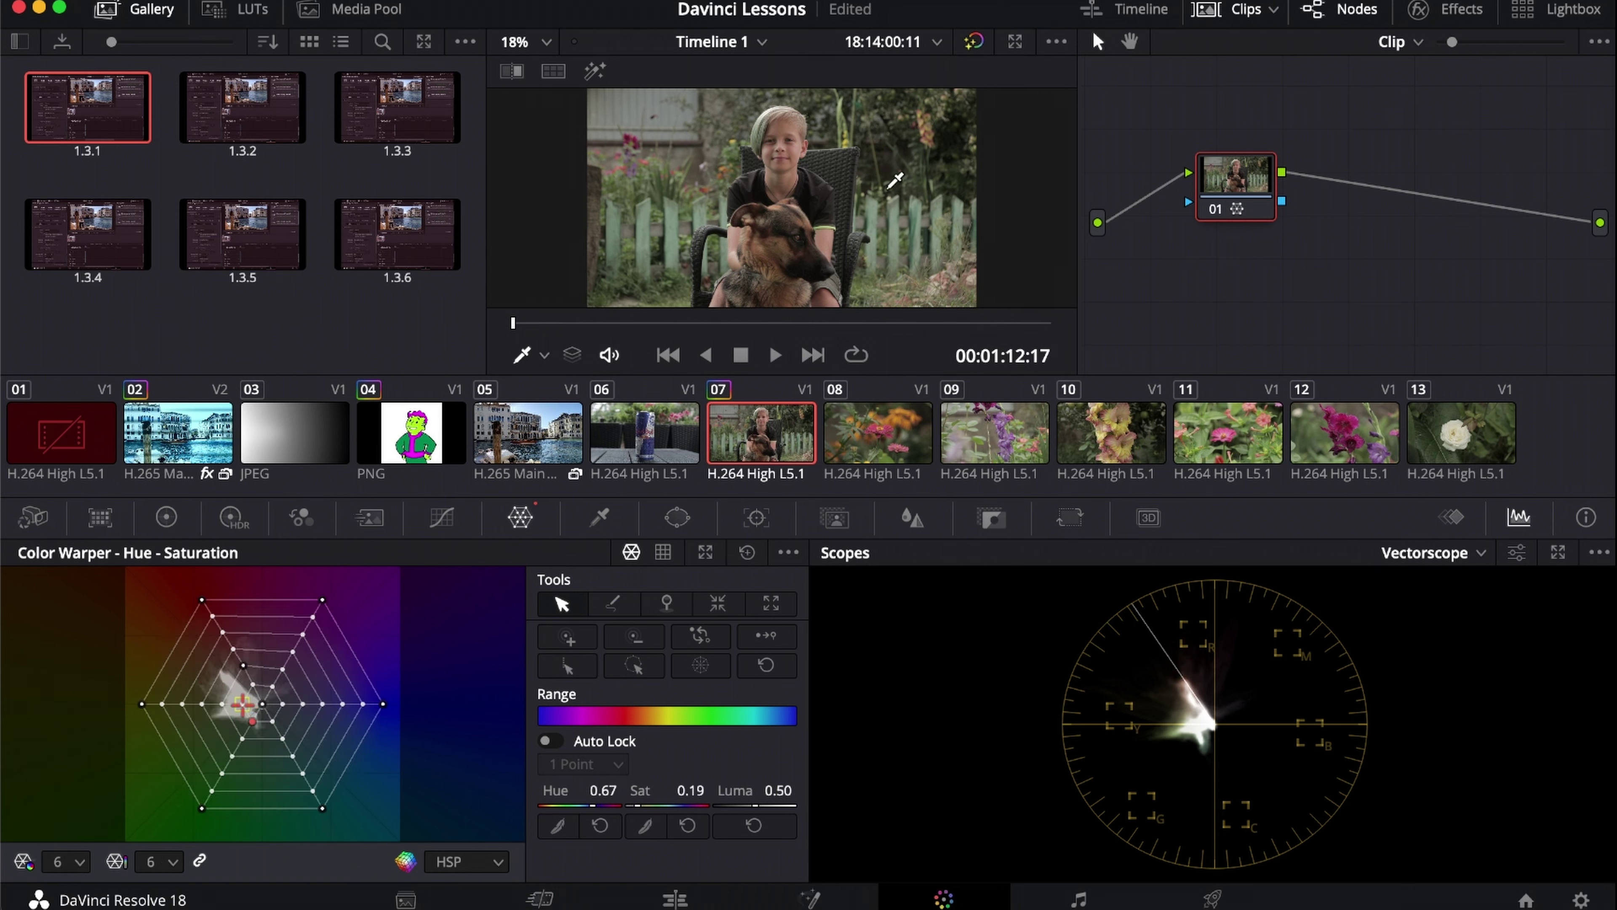
pyautogui.click(882, 118)
pyautogui.moveTo(241, 703); pyautogui.dragTo(214, 666)
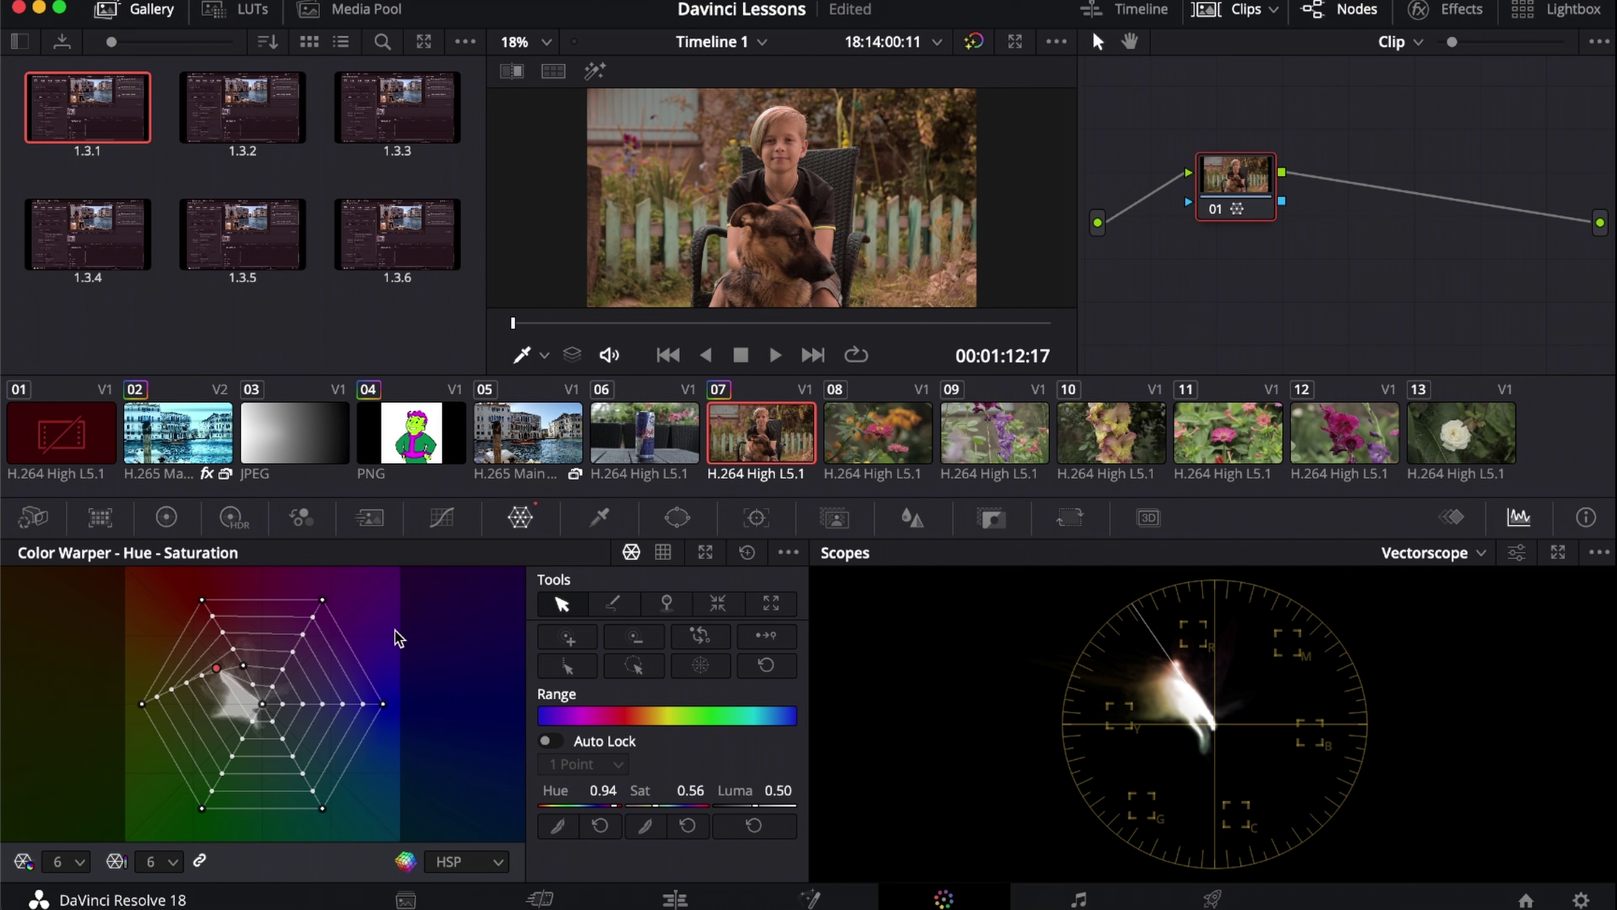
pyautogui.click(842, 224)
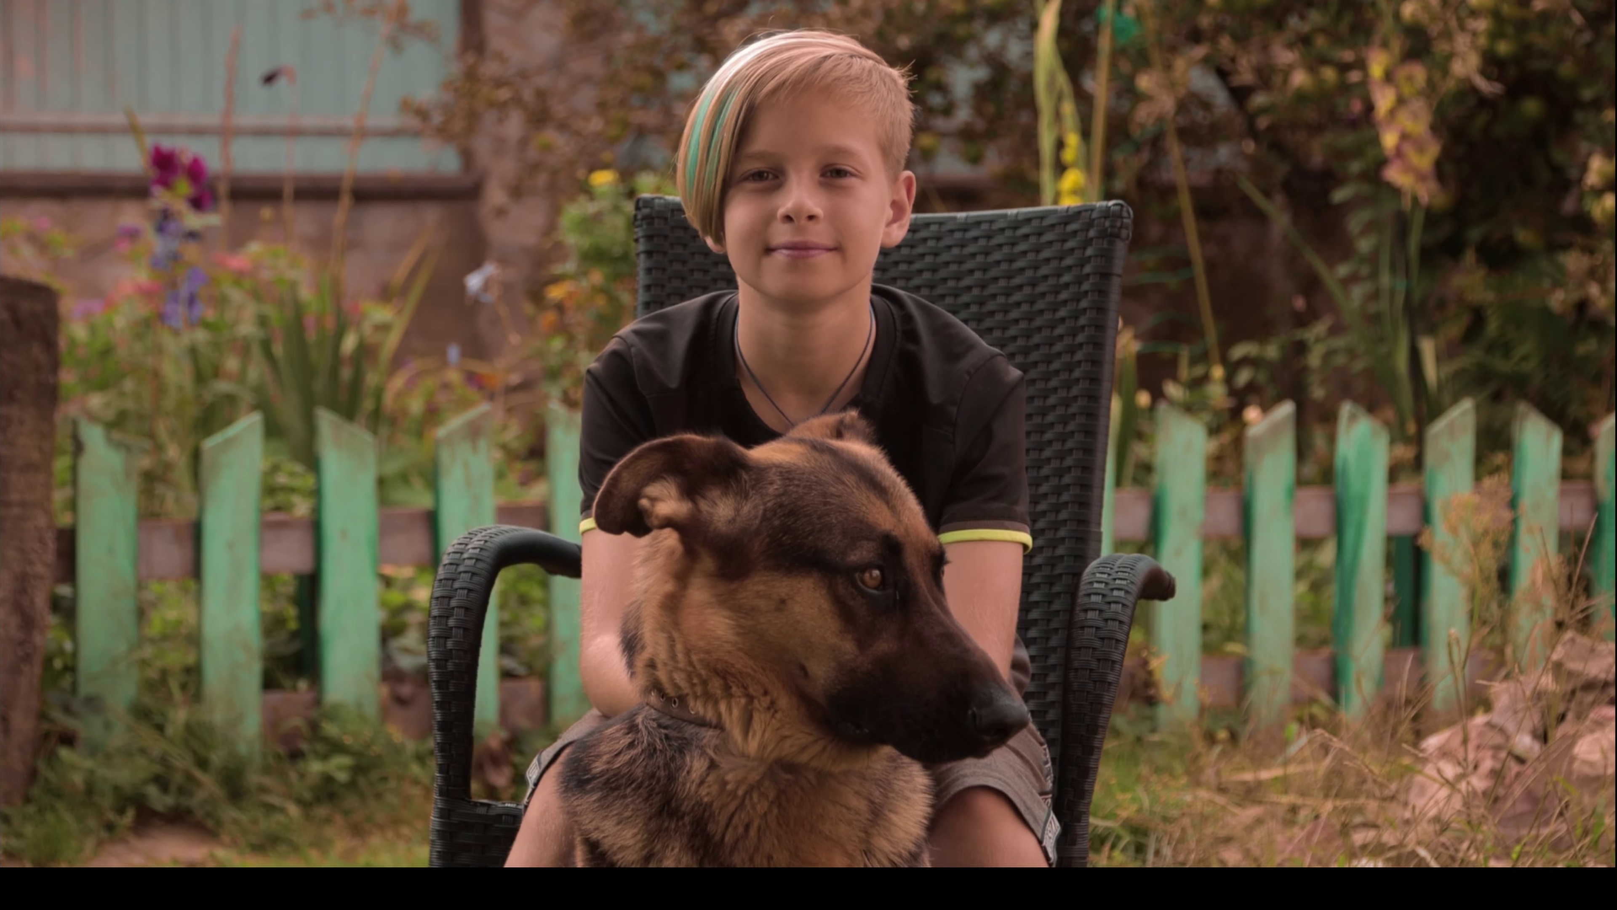
# - Review the warm grade full screen, then apply Reset Node Grade to clip 07's node
pyautogui.moveTo(688, 156)
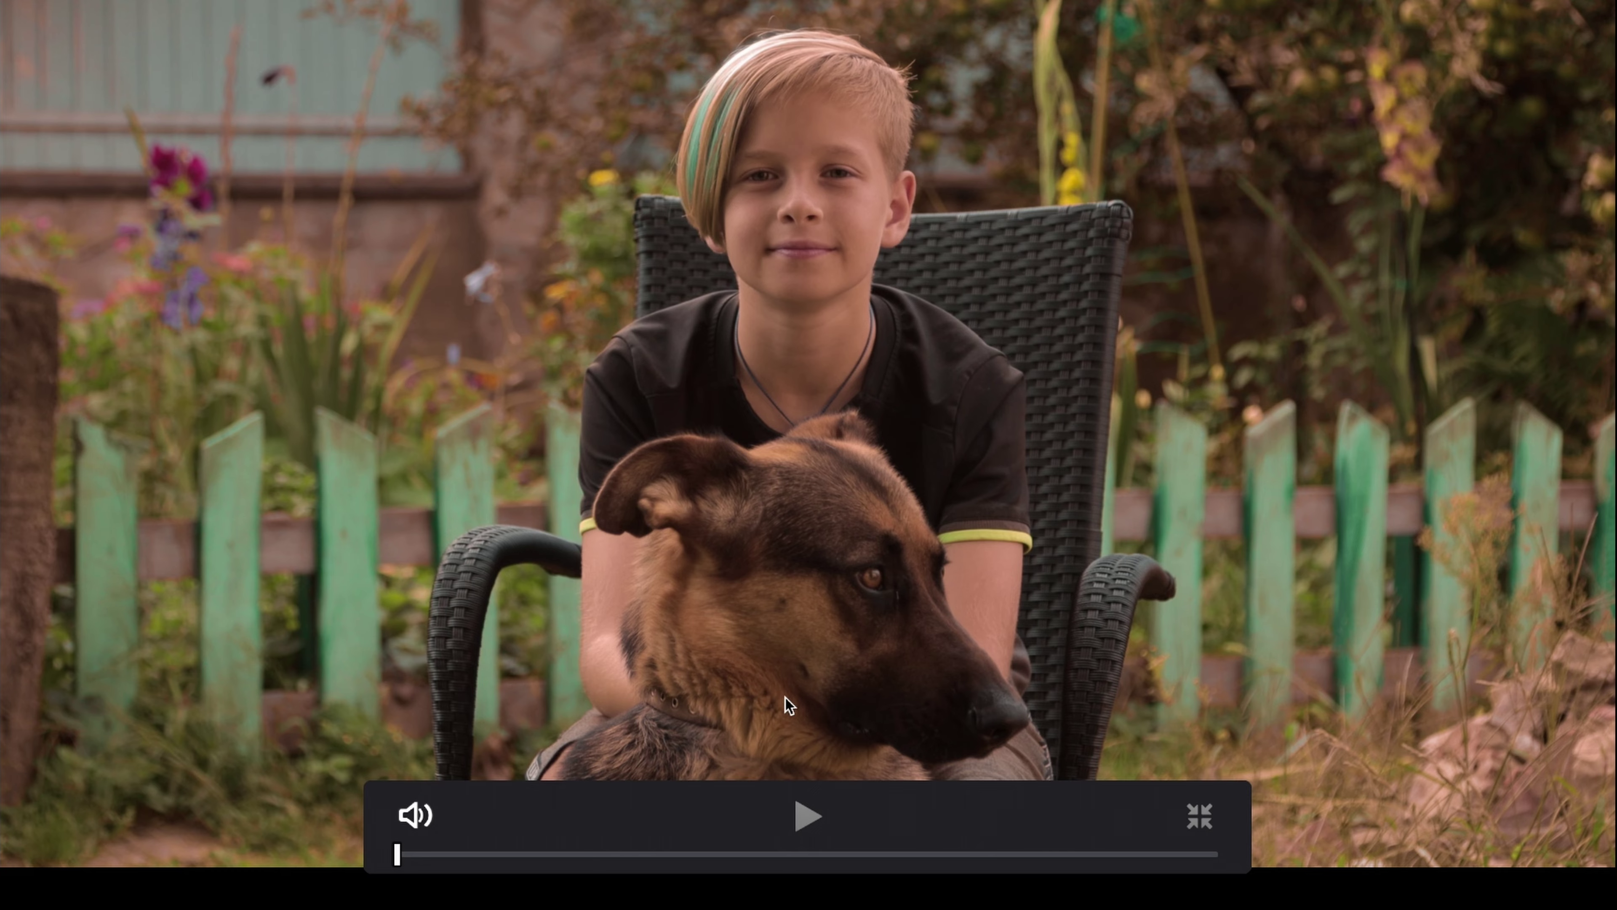
pyautogui.press('Escape')
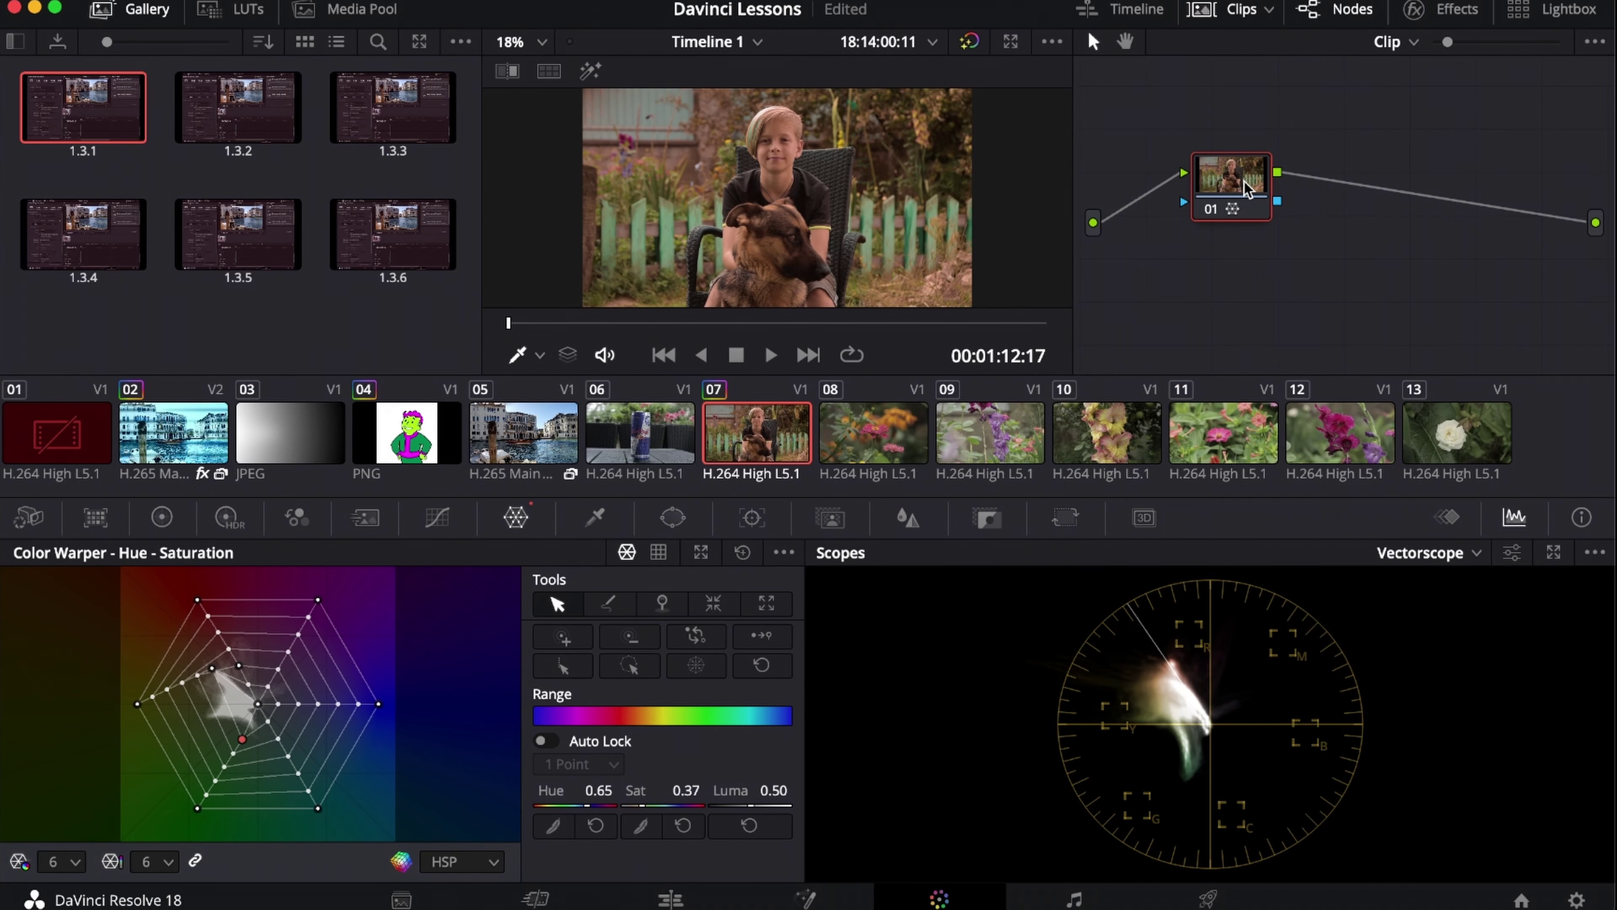
pyautogui.rightClick(1245, 188)
pyautogui.click(1280, 193)
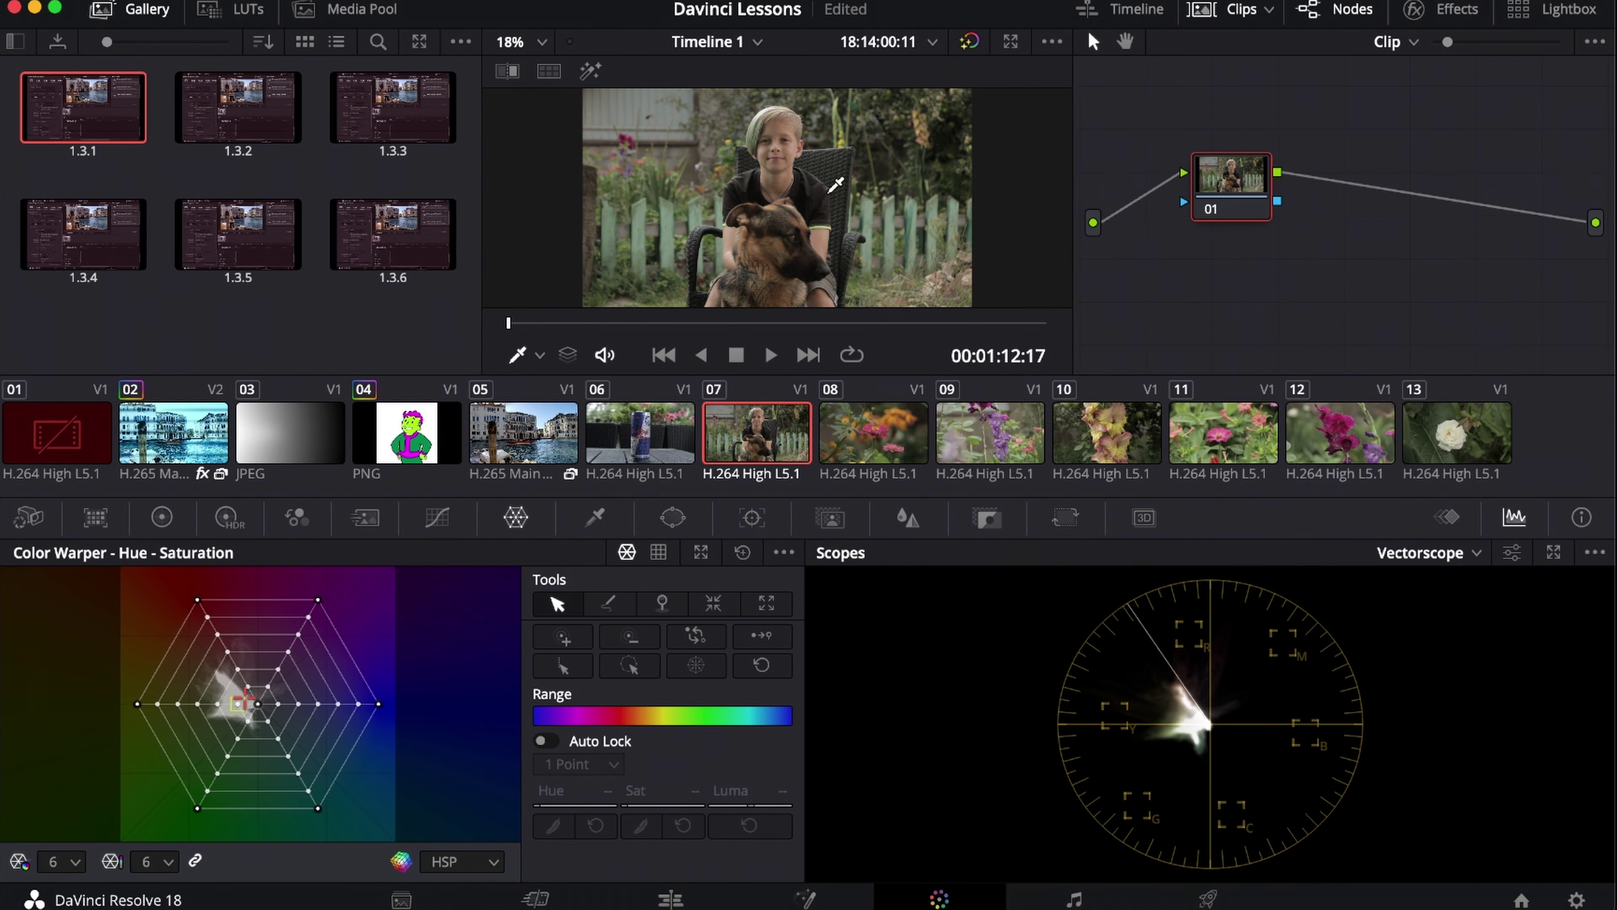
# - Compare the ungraded clip full screen, then move up to the Red Bull clip
pyautogui.hotkey('ctrl', 'f')
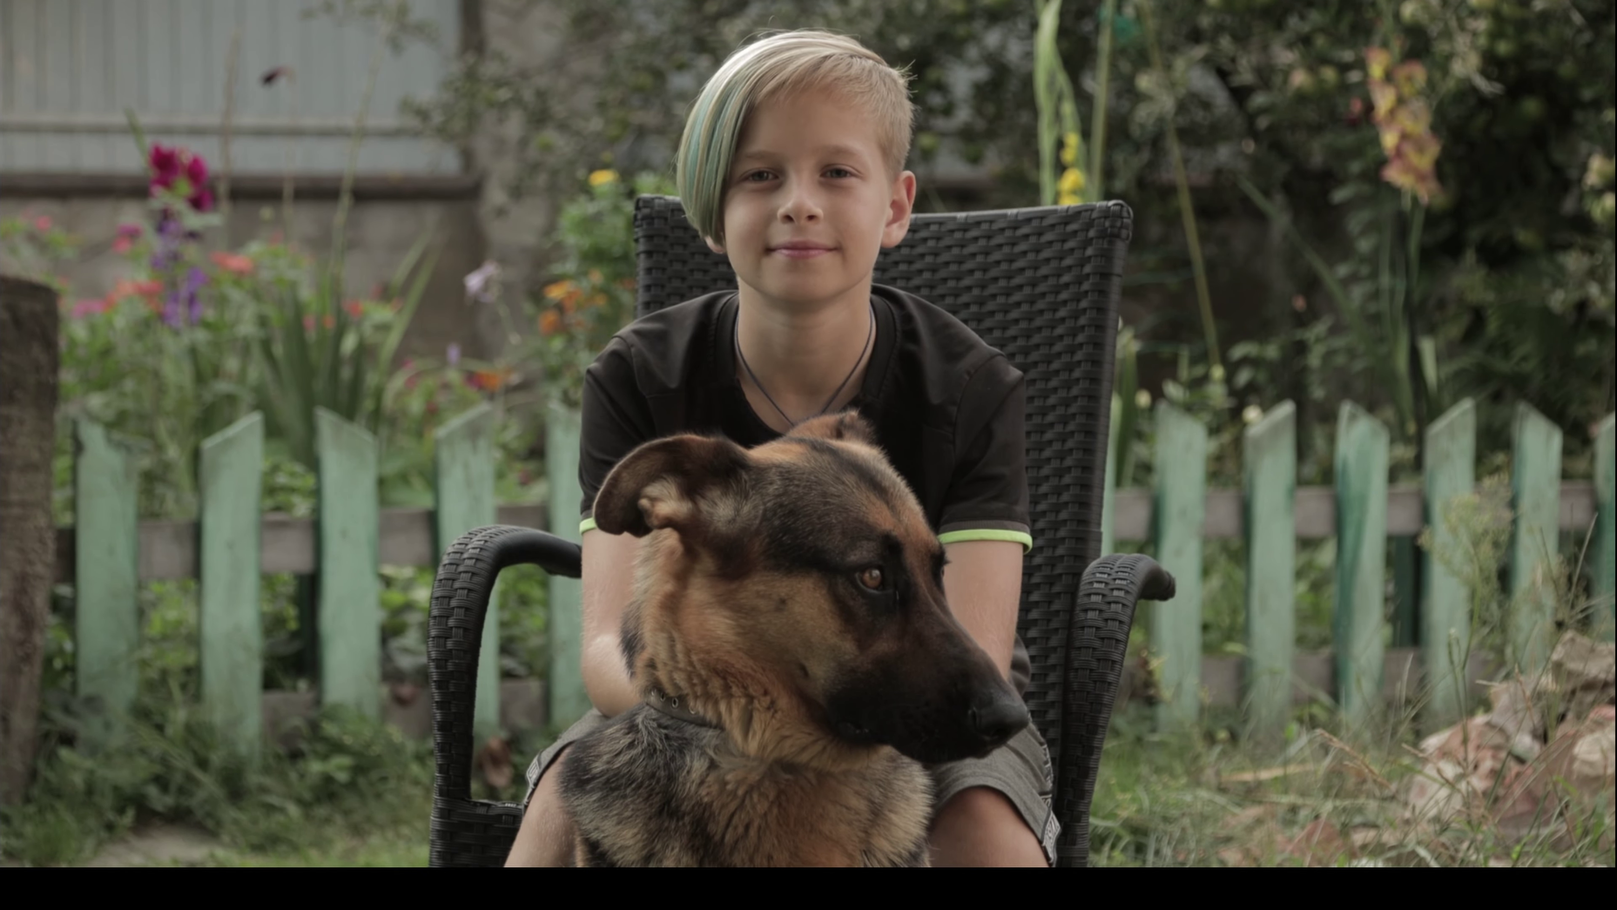
pyautogui.press('Escape')
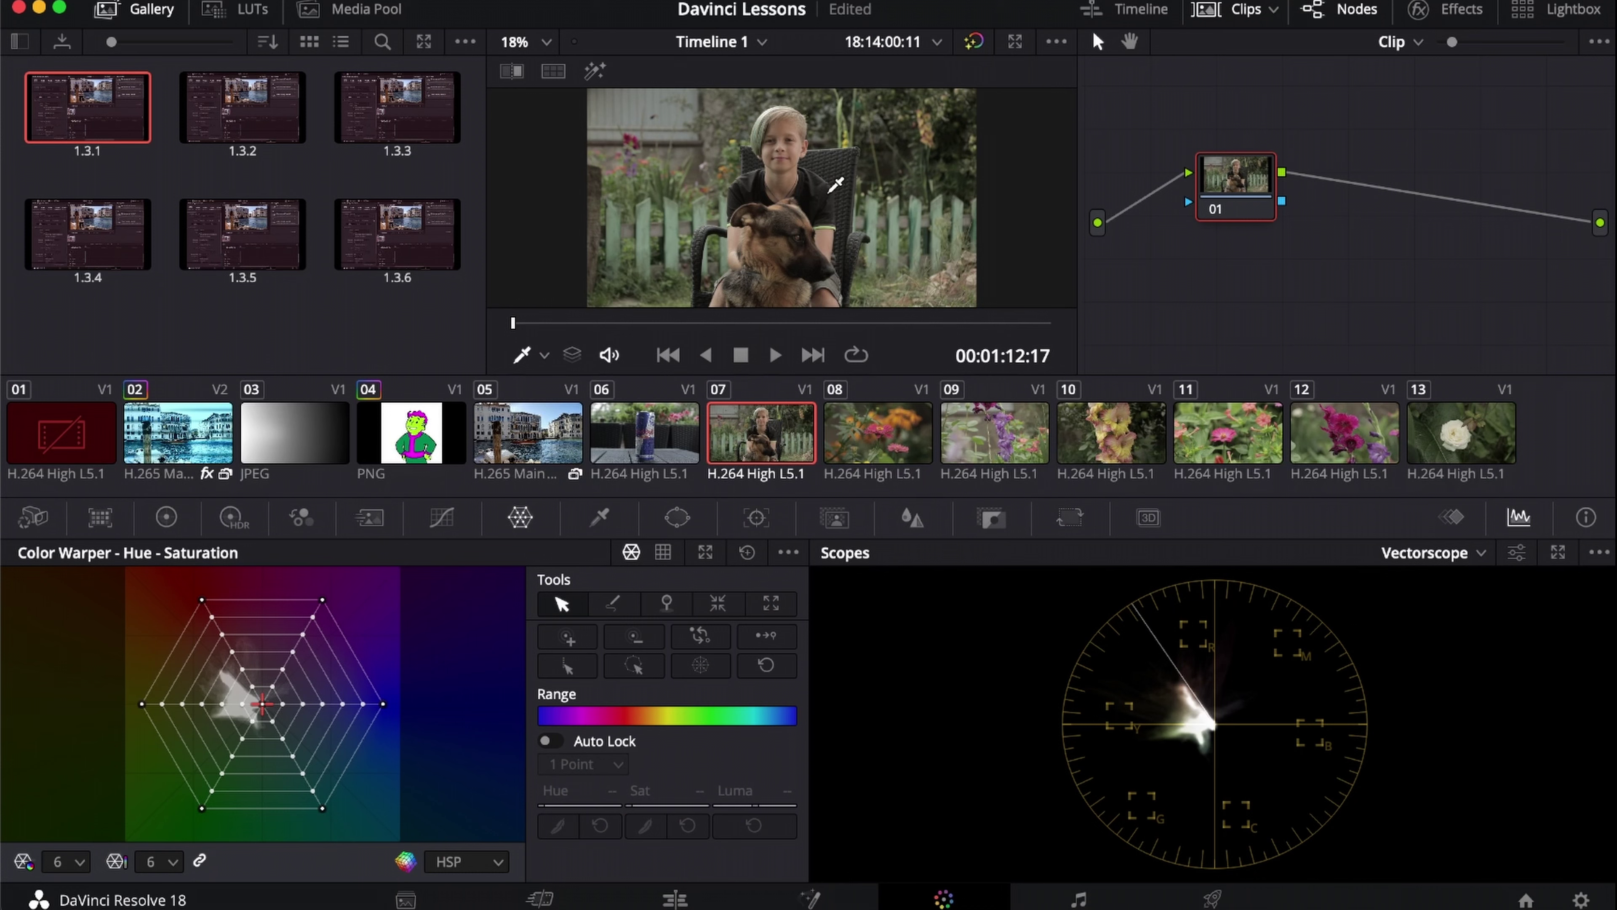
pyautogui.press('Up')
# - Warp clip 06's hues by collapsing the lower-left corner and pushing points toward blue and red
pyautogui.moveTo(202, 808); pyautogui.dragTo(261, 708)
pyautogui.moveTo(323, 807)
pyautogui.mouseDown()
pyautogui.moveTo(365, 738)
pyautogui.moveTo(358, 754)
pyautogui.mouseUp()
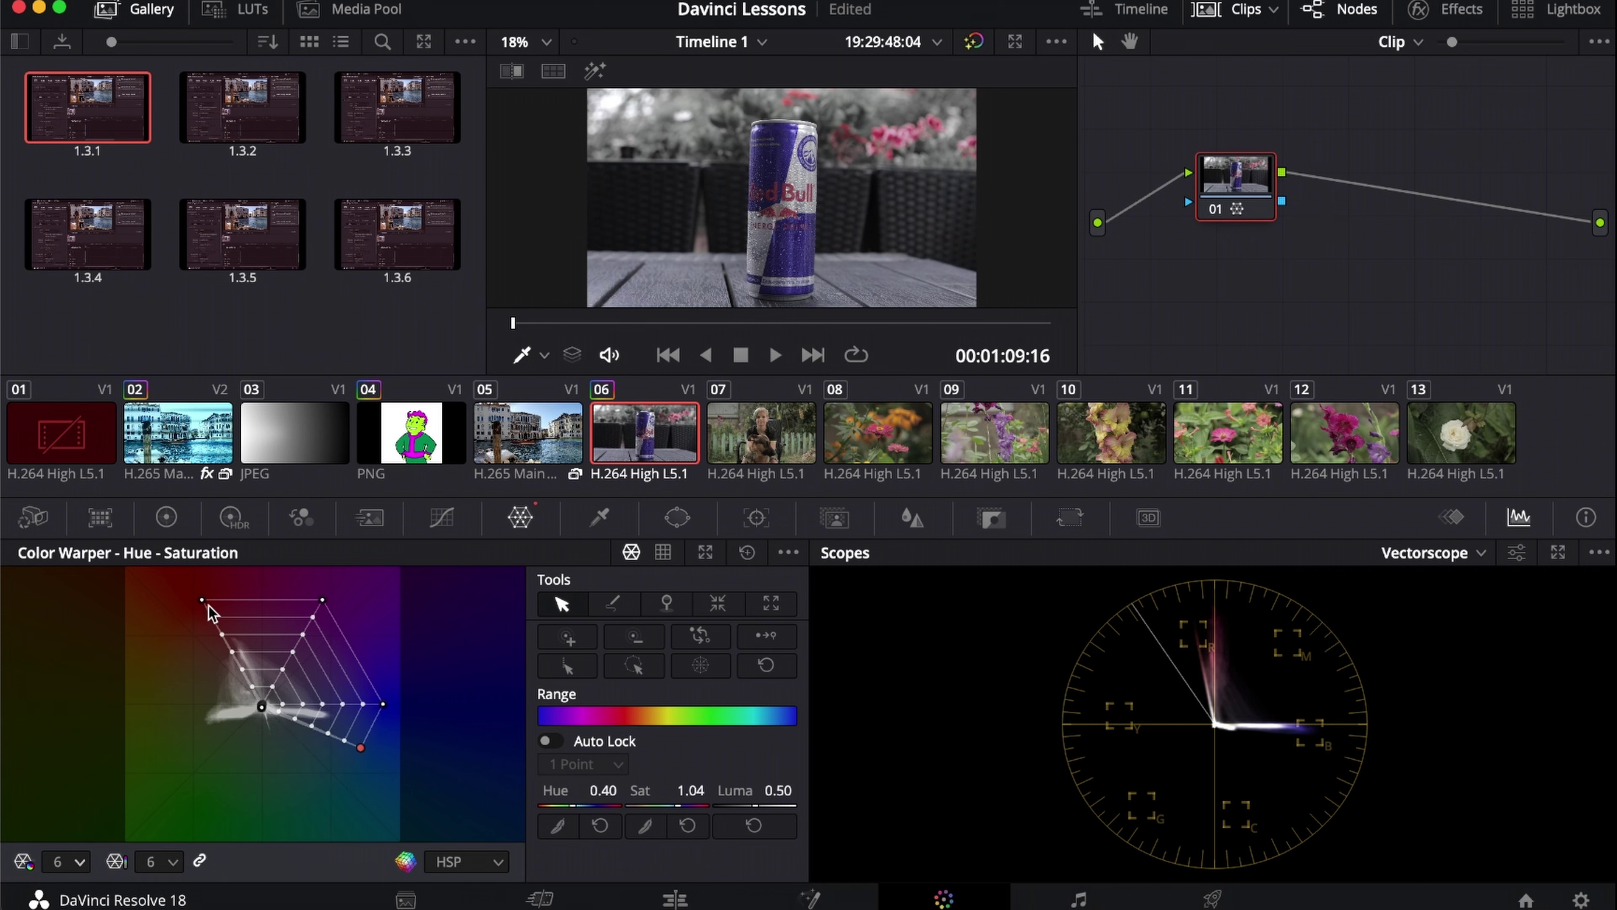
pyautogui.moveTo(312, 602); pyautogui.dragTo(288, 565)
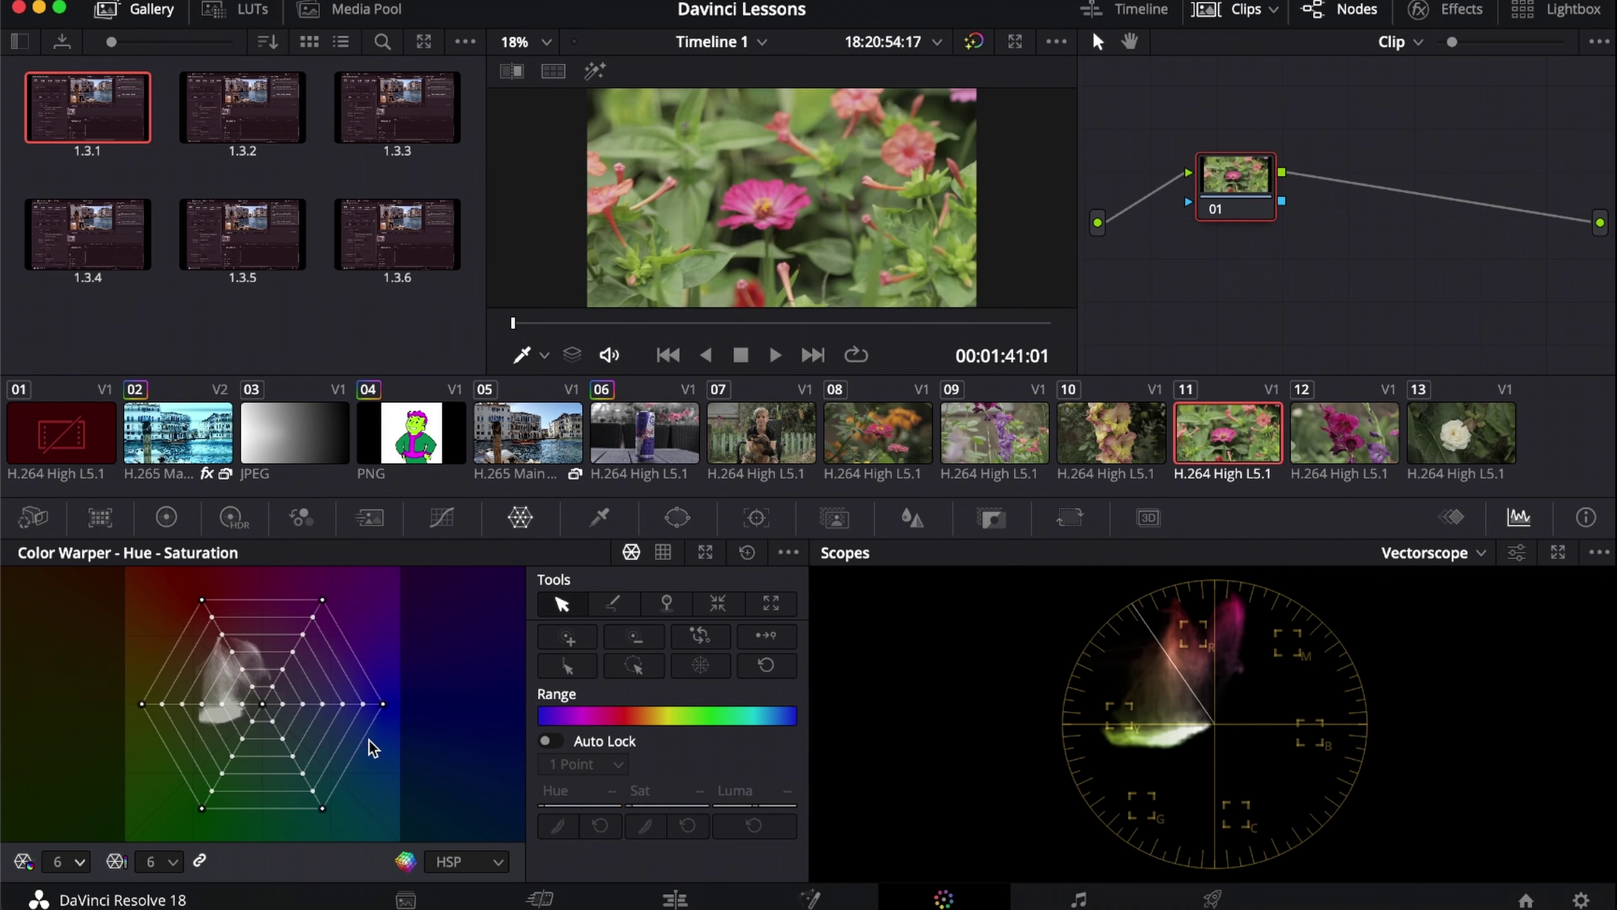
# - On clip 11, collapse the green and yellow mesh points onto the centre line to desaturate the foliage
pyautogui.moveTo(321, 807); pyautogui.dragTo(261, 705)
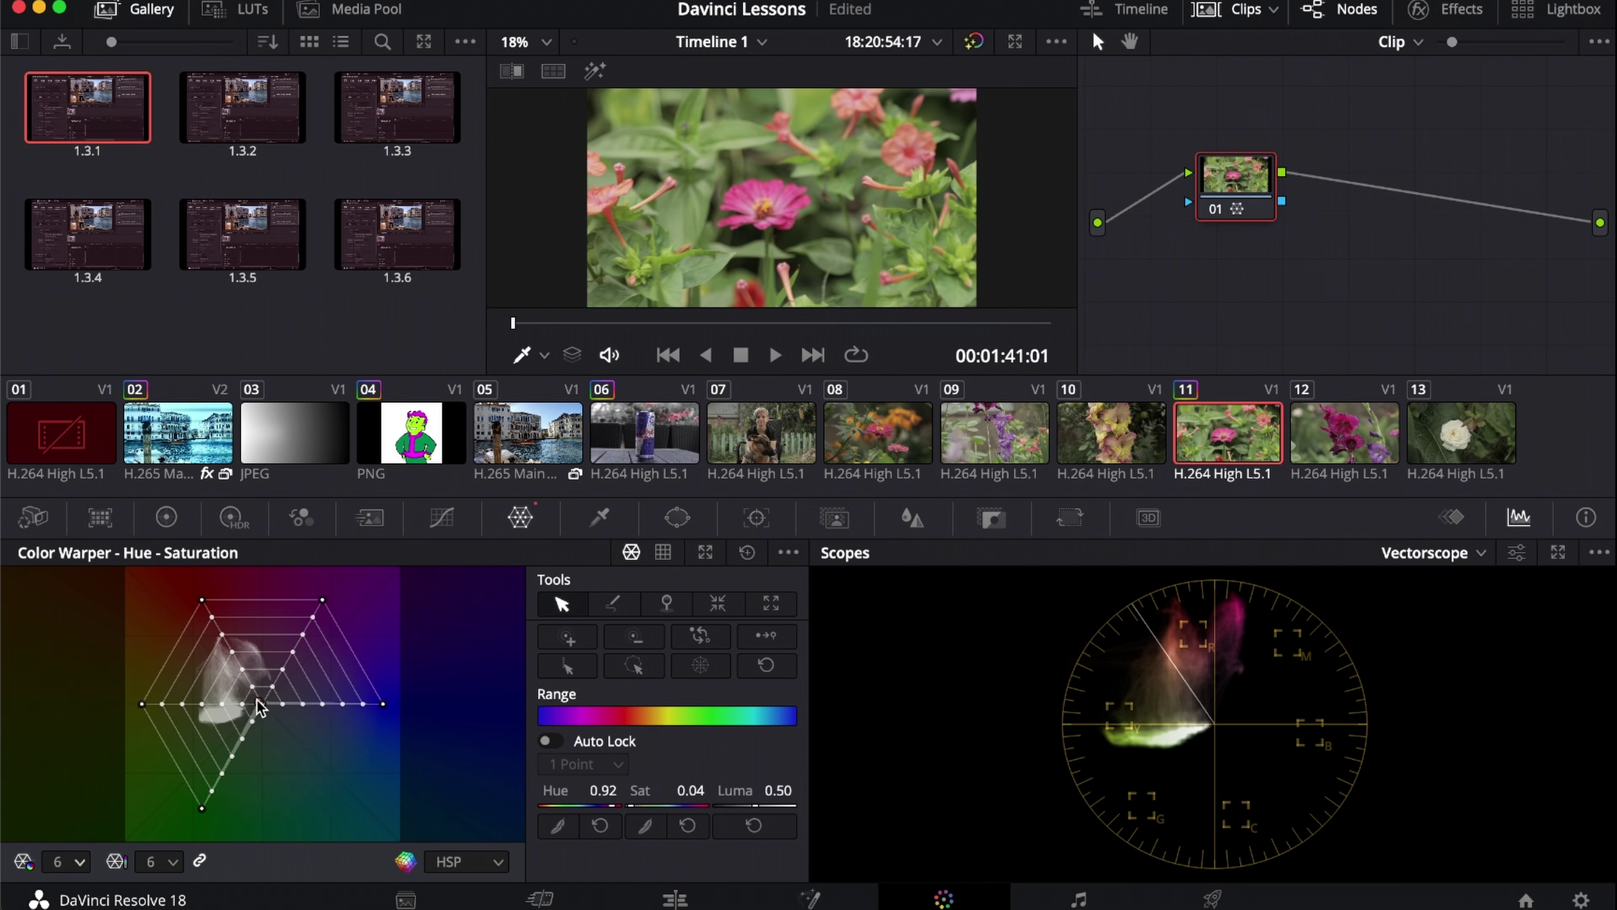
pyautogui.moveTo(199, 810); pyautogui.dragTo(269, 705)
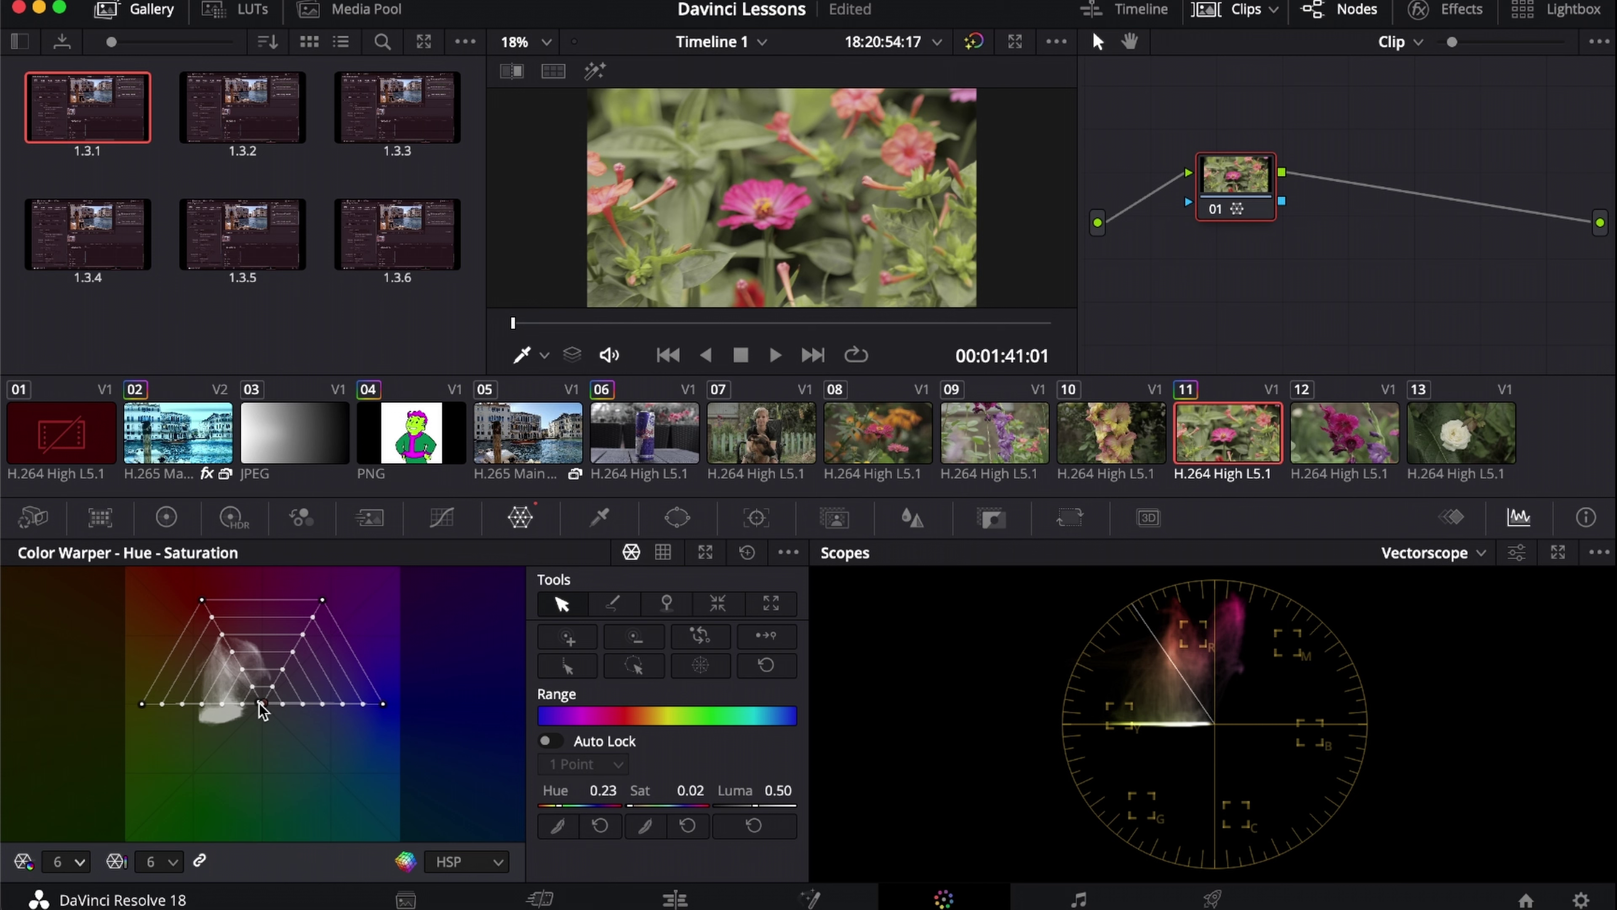
pyautogui.moveTo(141, 704); pyautogui.dragTo(259, 705)
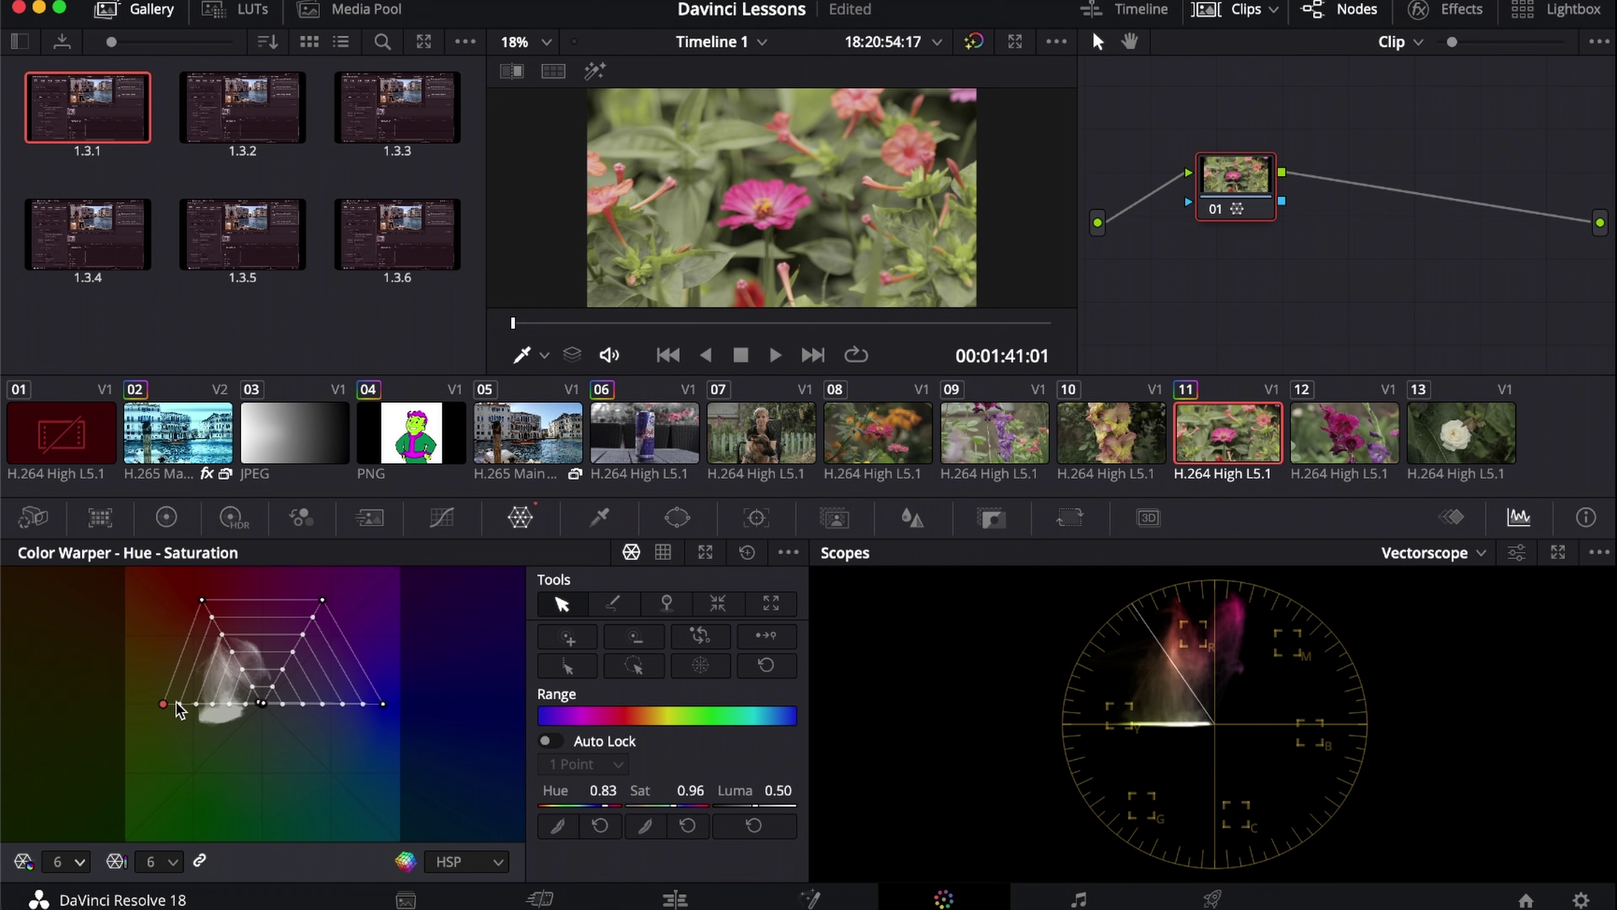